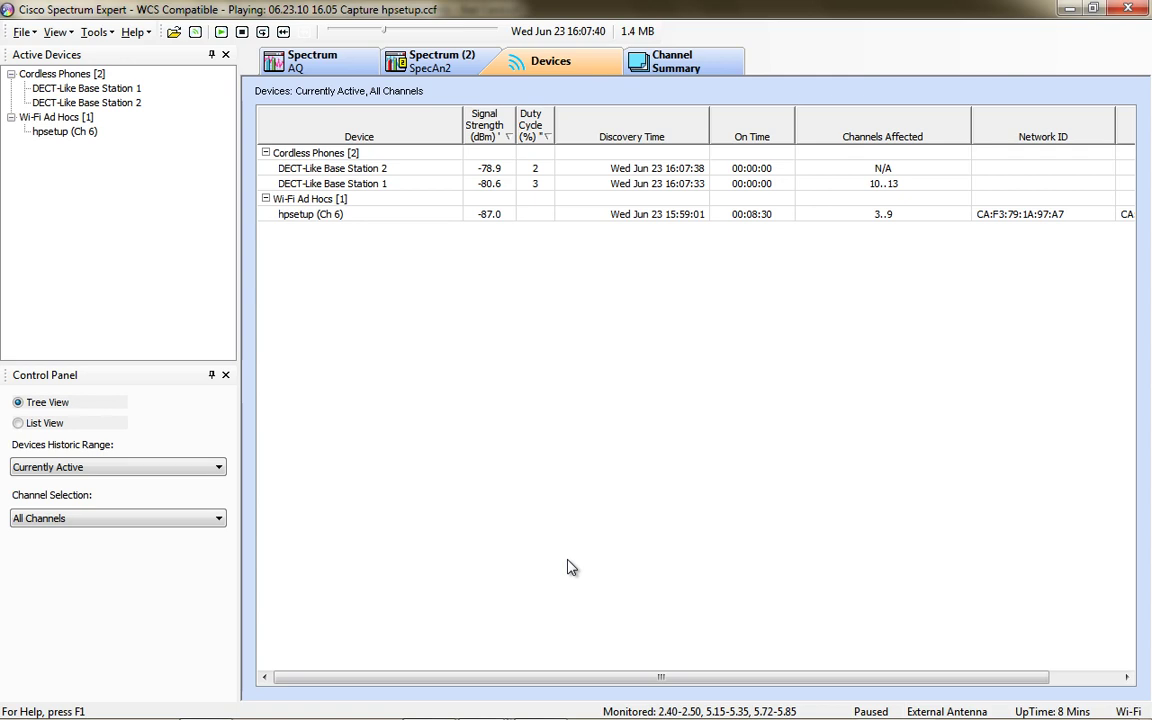
- Examine the hpsetup ad hoc network in the device list and the Active Devices chart among the SpecAn2 spectrum plots
click(351, 218)
click(376, 247)
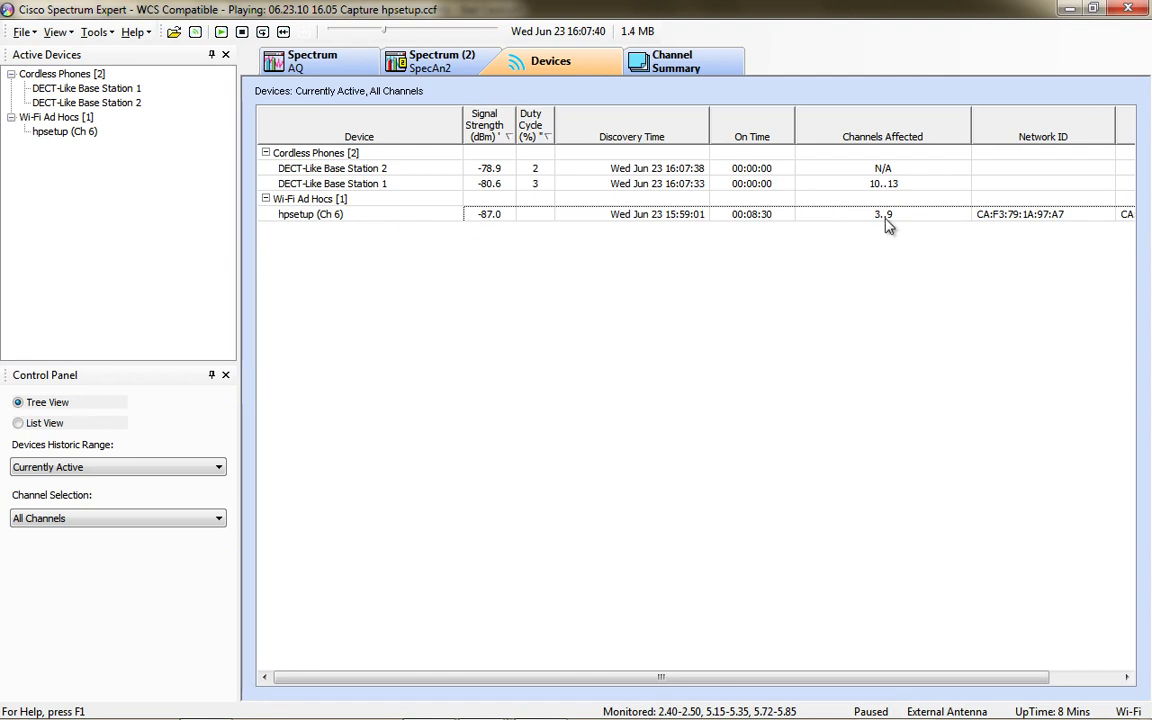
click(420, 80)
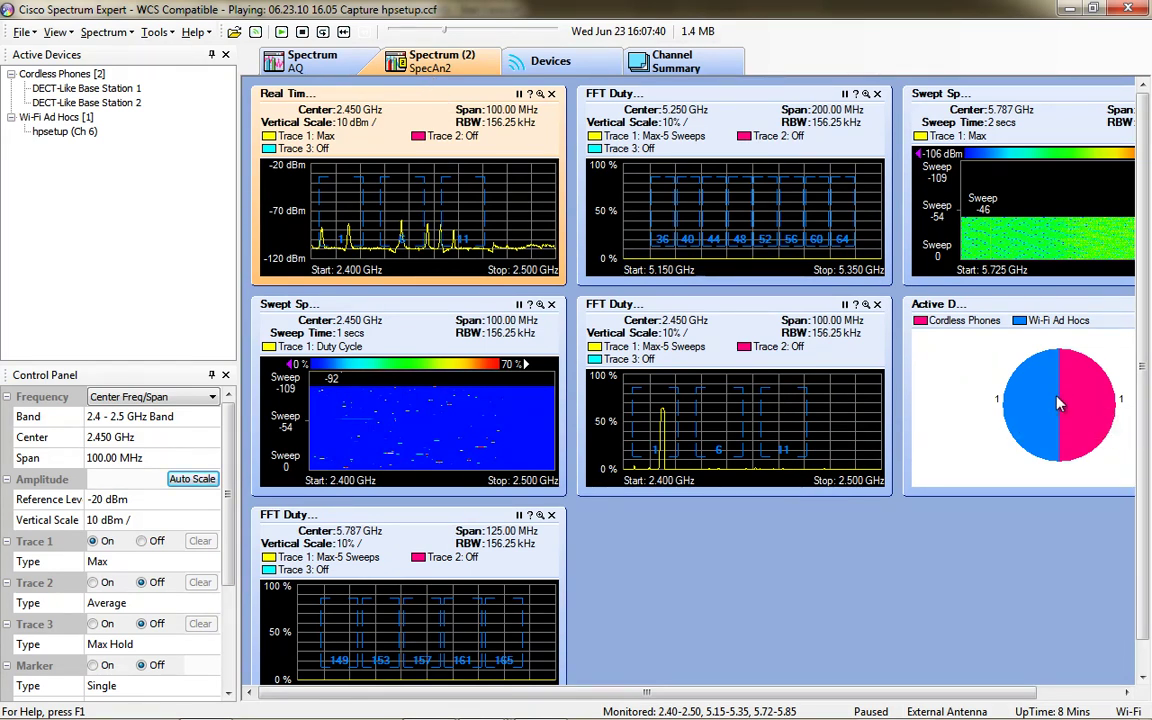
mouse_move(1088, 403)
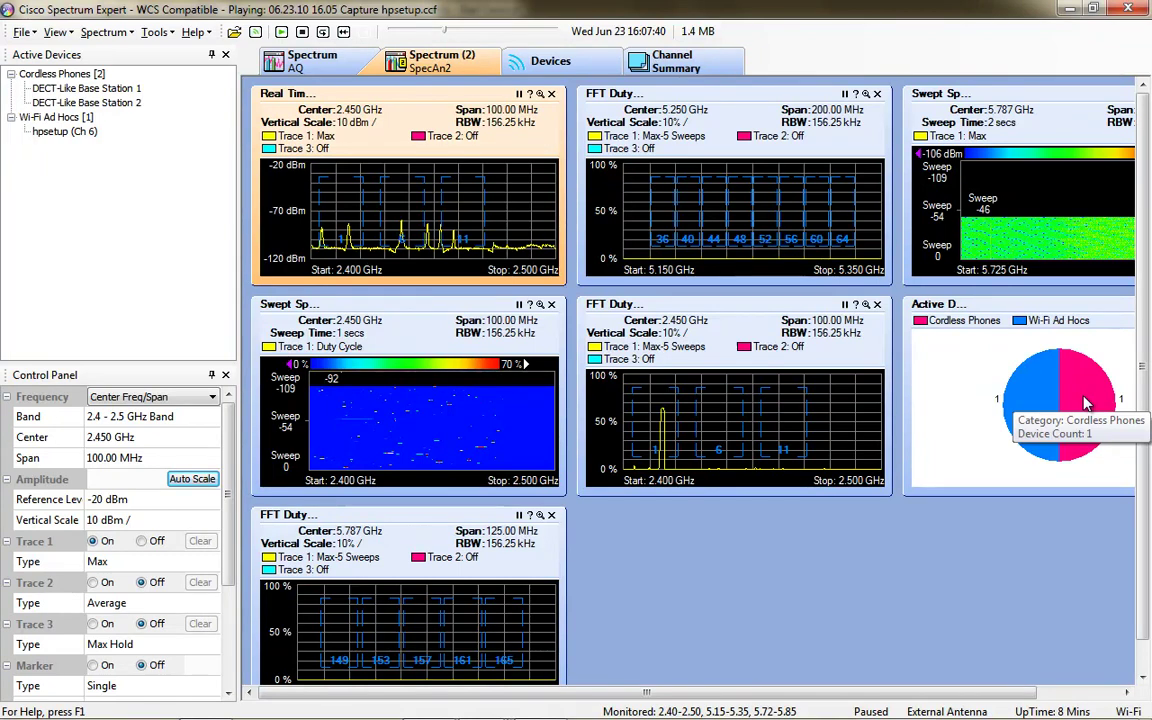
click(550, 62)
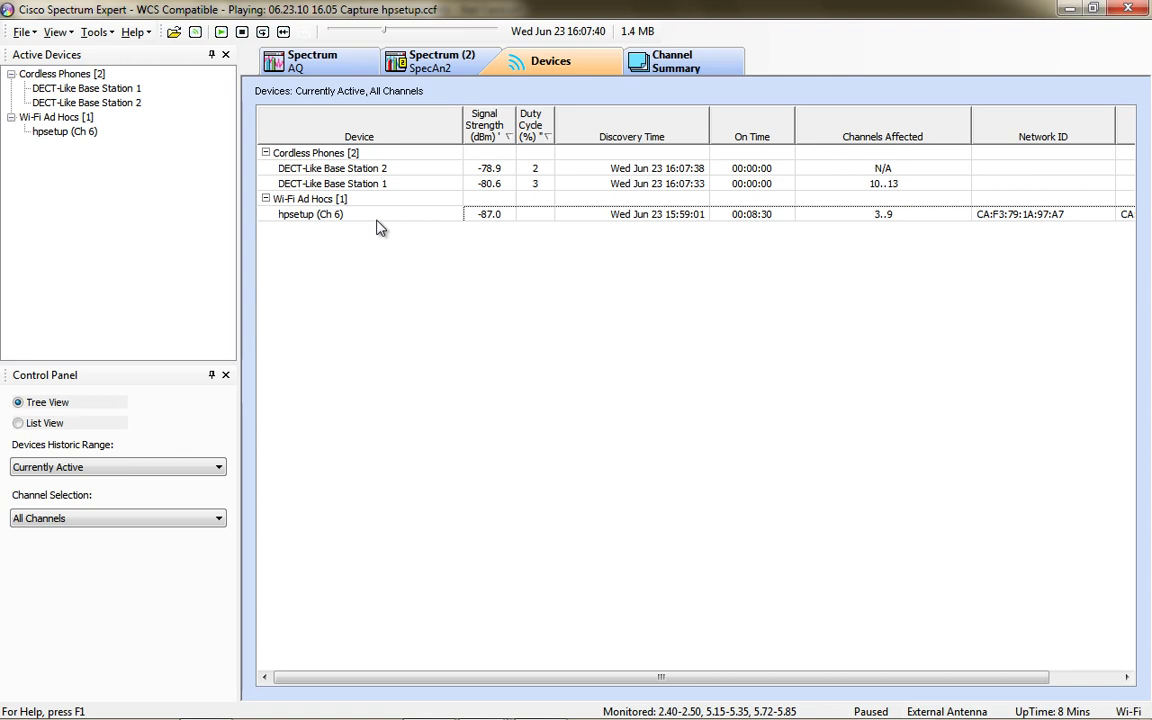
- Switch to the Meru Live capture and play it back in the Spec An 2 spectrum view
mouse_move(470, 712)
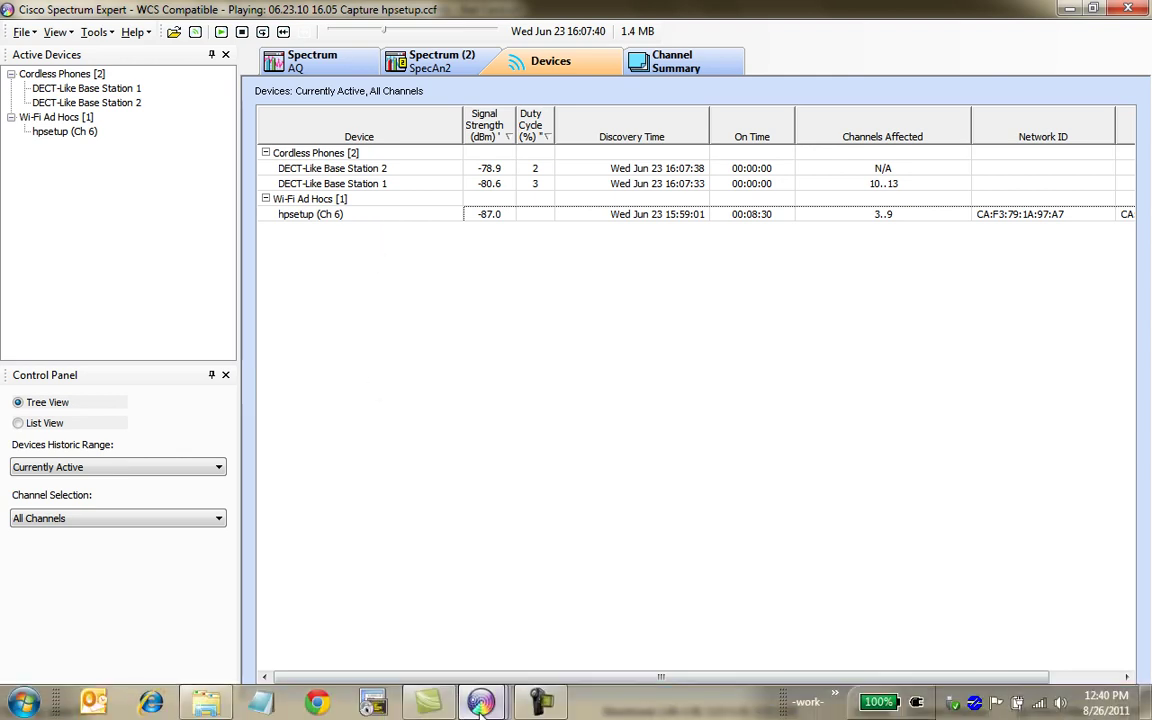
click(490, 618)
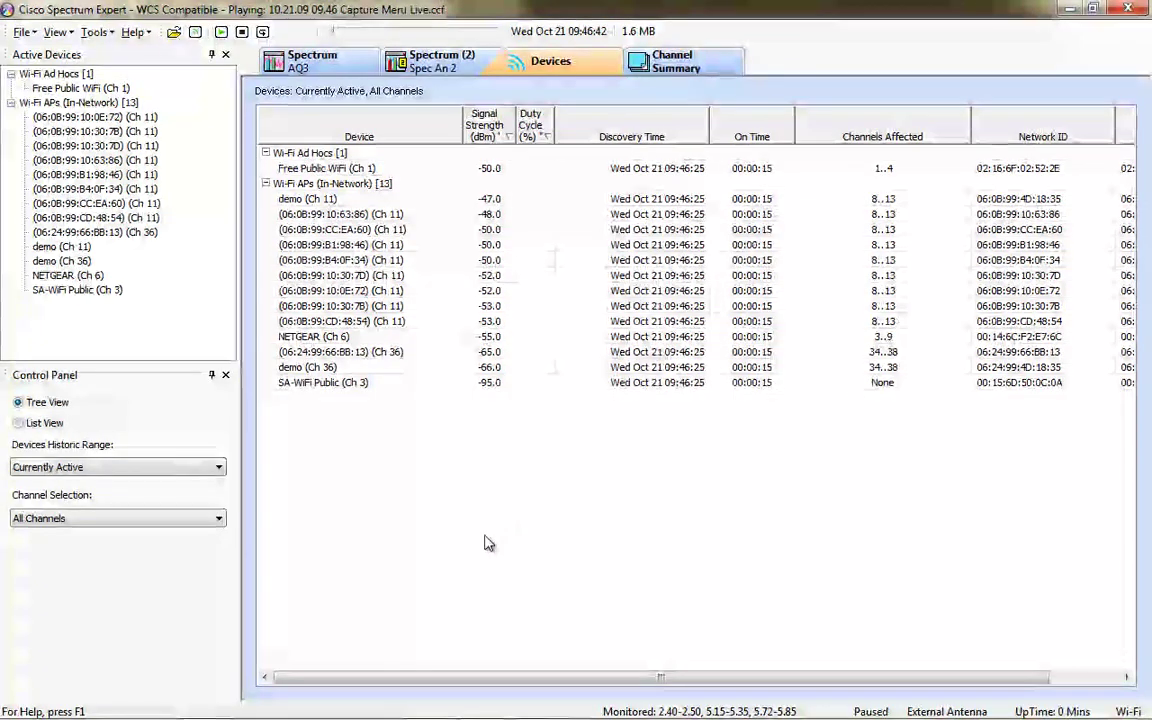
click(221, 32)
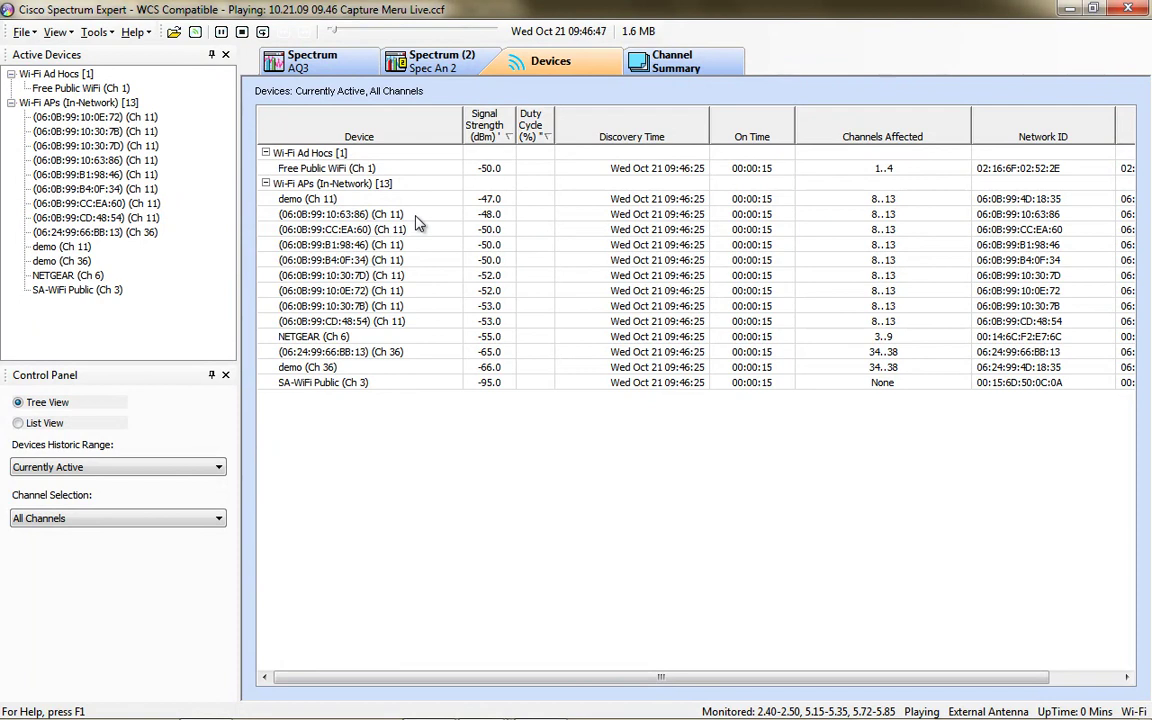
click(420, 68)
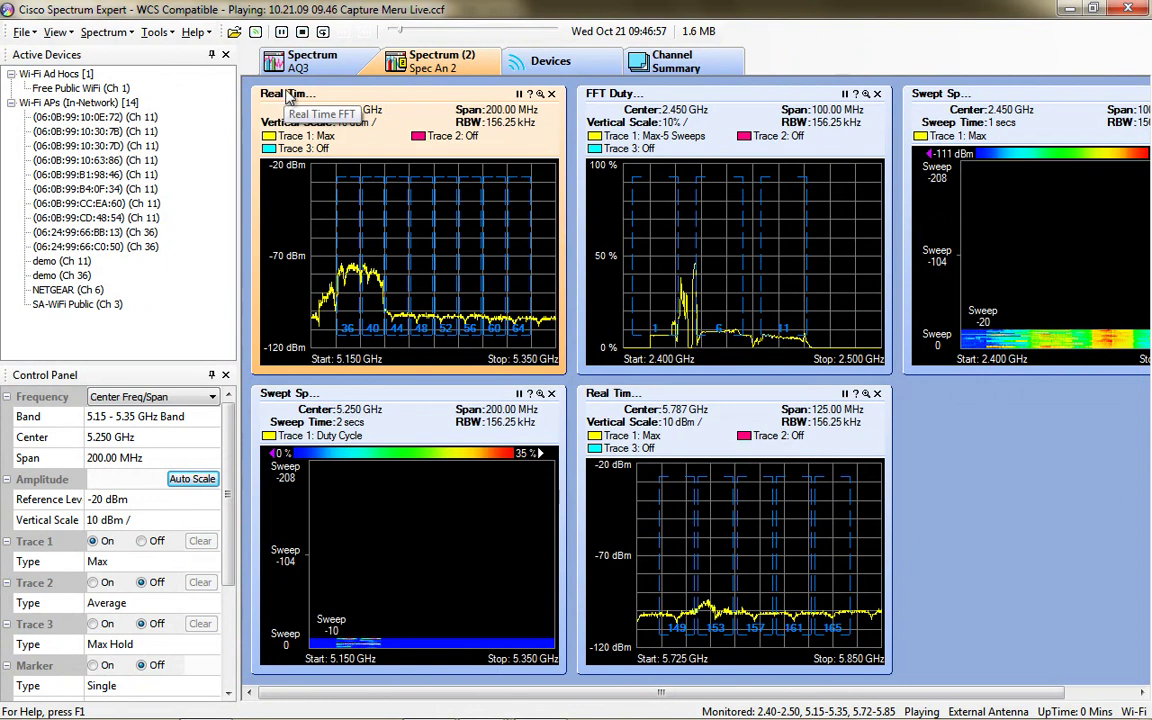
- Set the band of the Real Time FFT plot centred on 5.250 GHz to 2.4 - 2.5 GHz
click(200, 416)
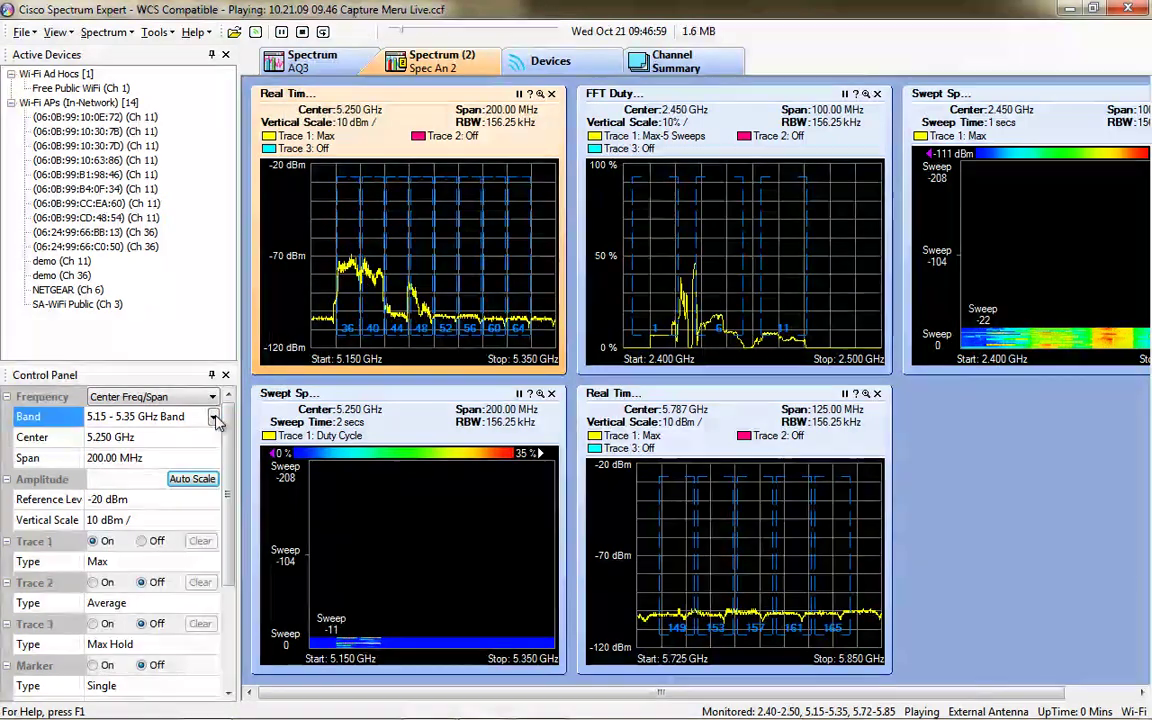
click(213, 416)
click(196, 438)
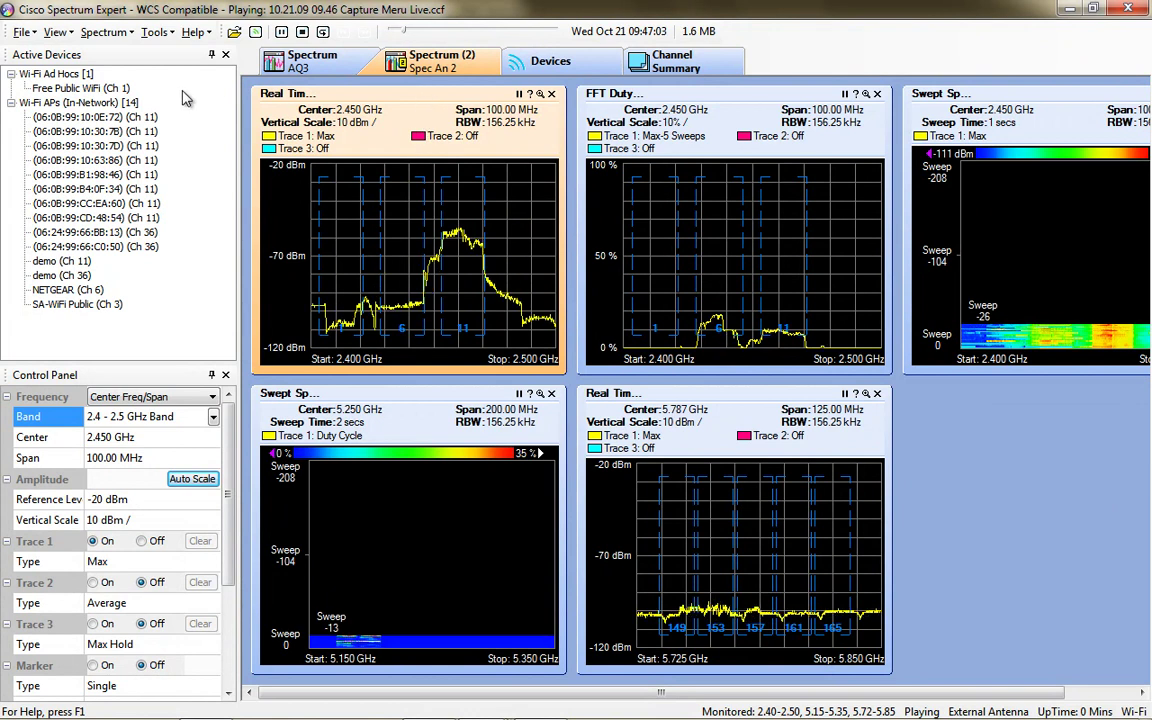
- Inspect the devices affecting channel 11 on the enlarged Real Time FFT plot, and return to the device list
double_click(375, 108)
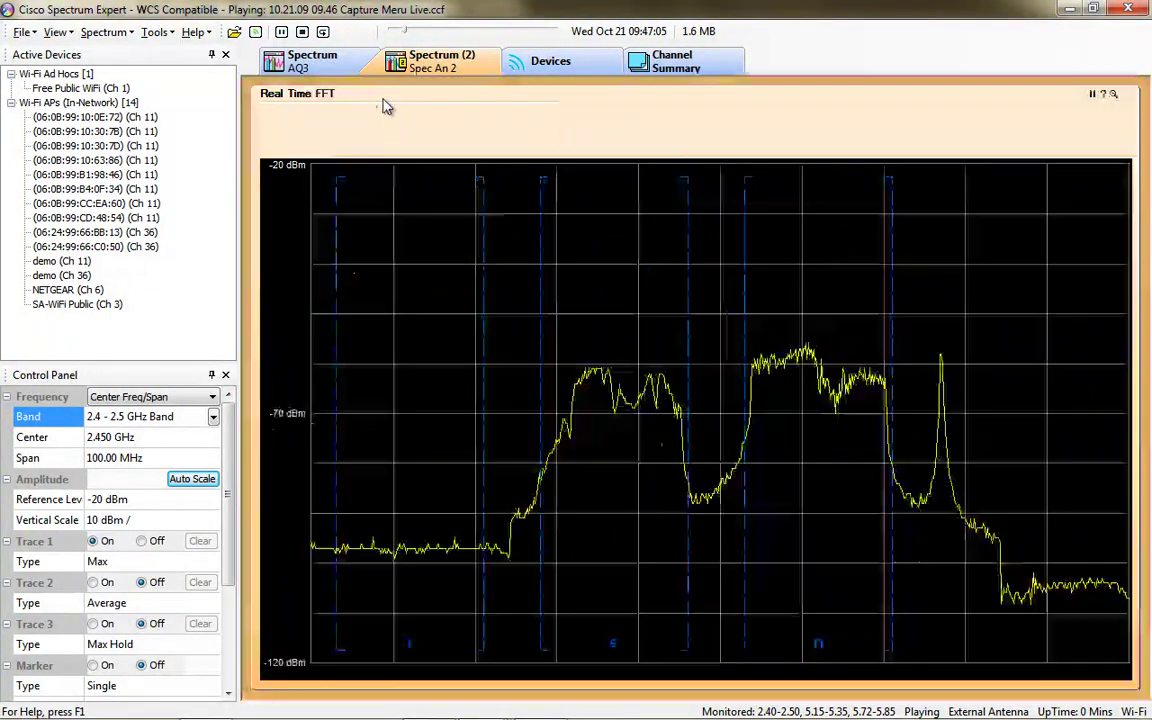
mouse_move(866, 442)
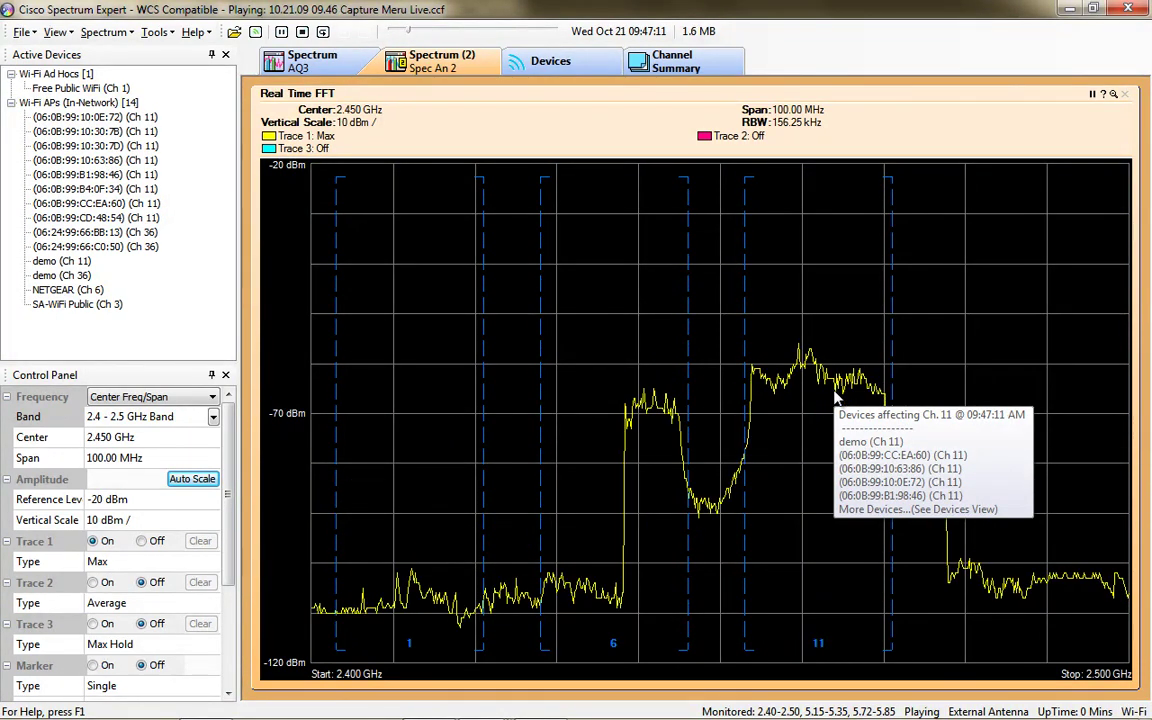
double_click(503, 93)
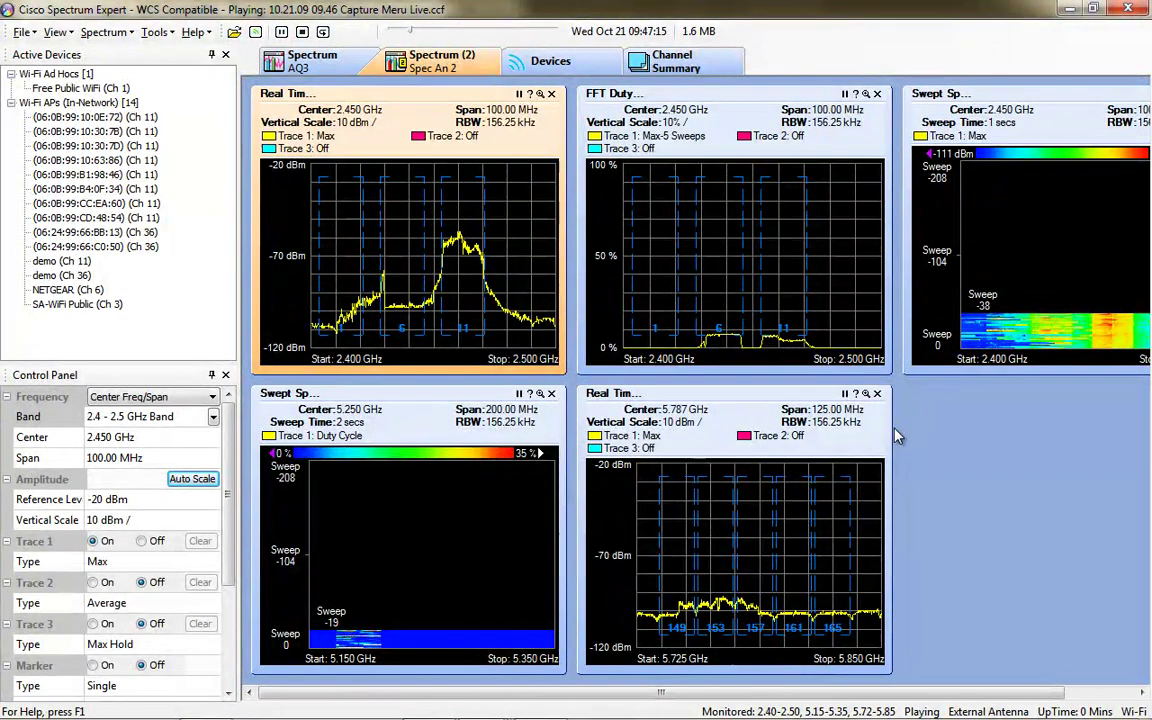
click(543, 62)
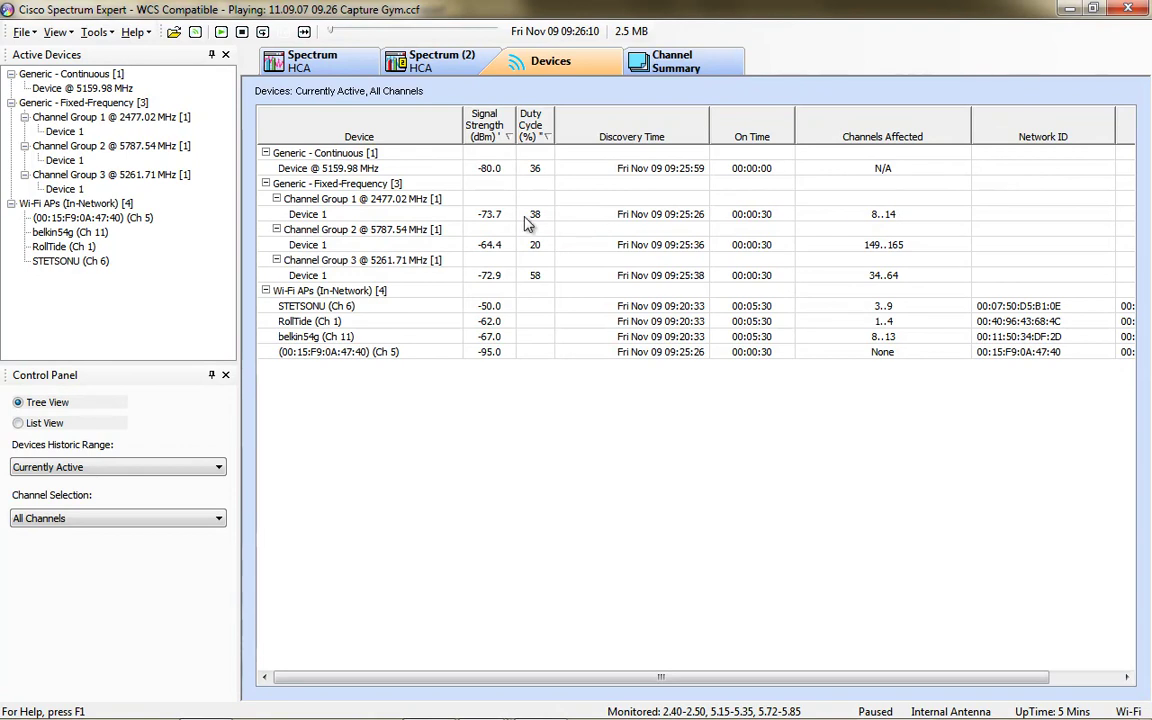
- Play back the Gym capture and compare its HCA spectrum plots with its device list
click(436, 70)
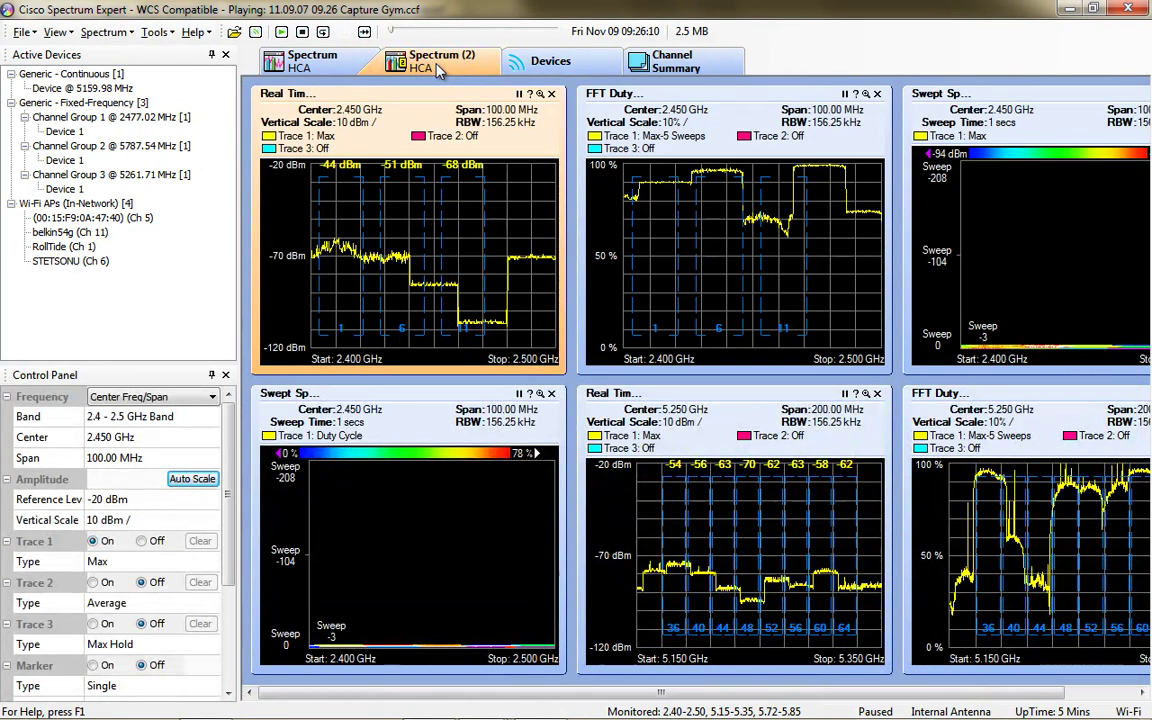
click(281, 32)
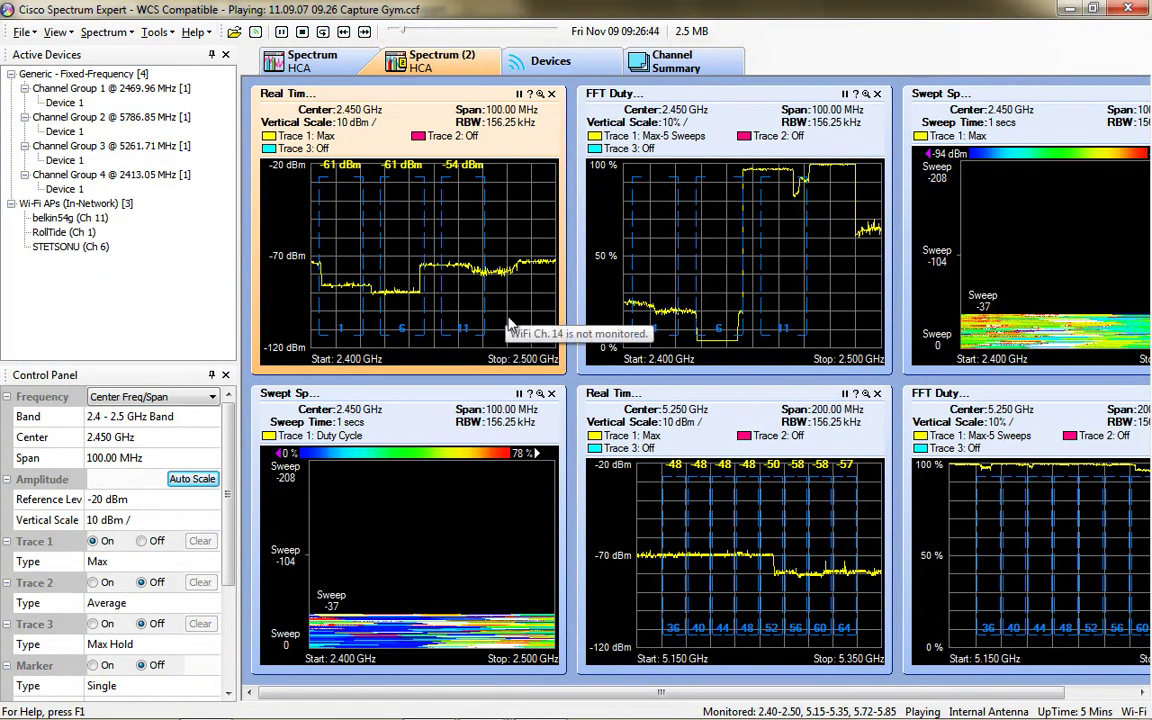
click(550, 64)
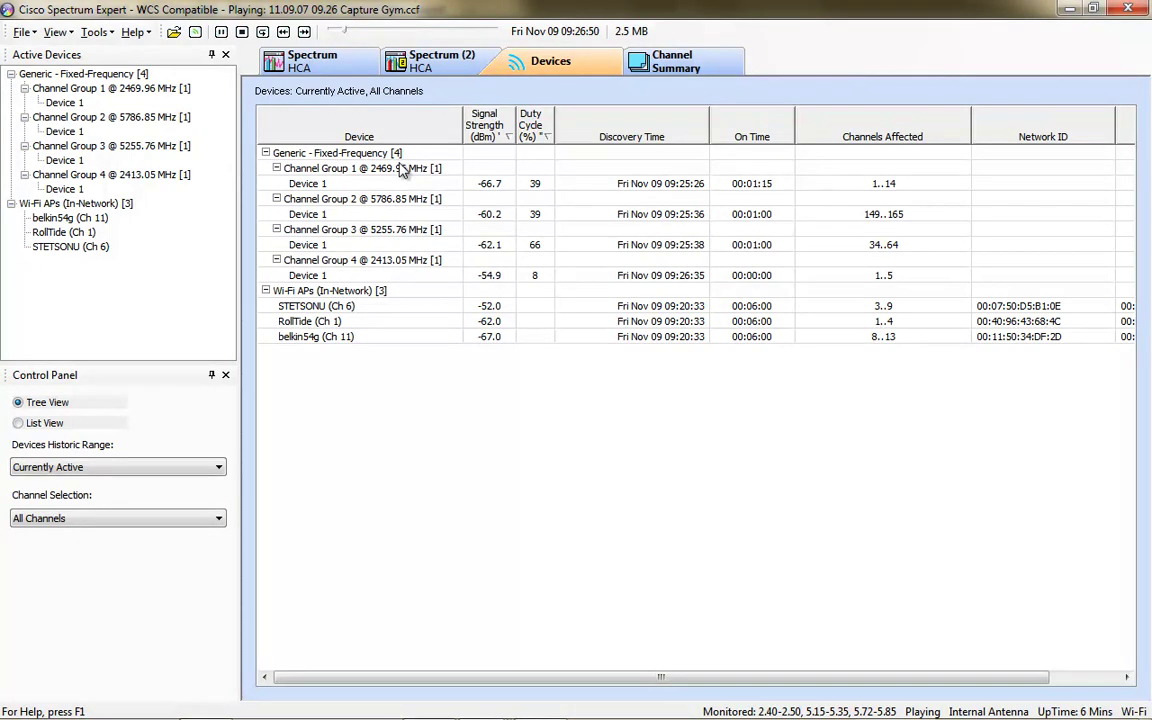
click(447, 70)
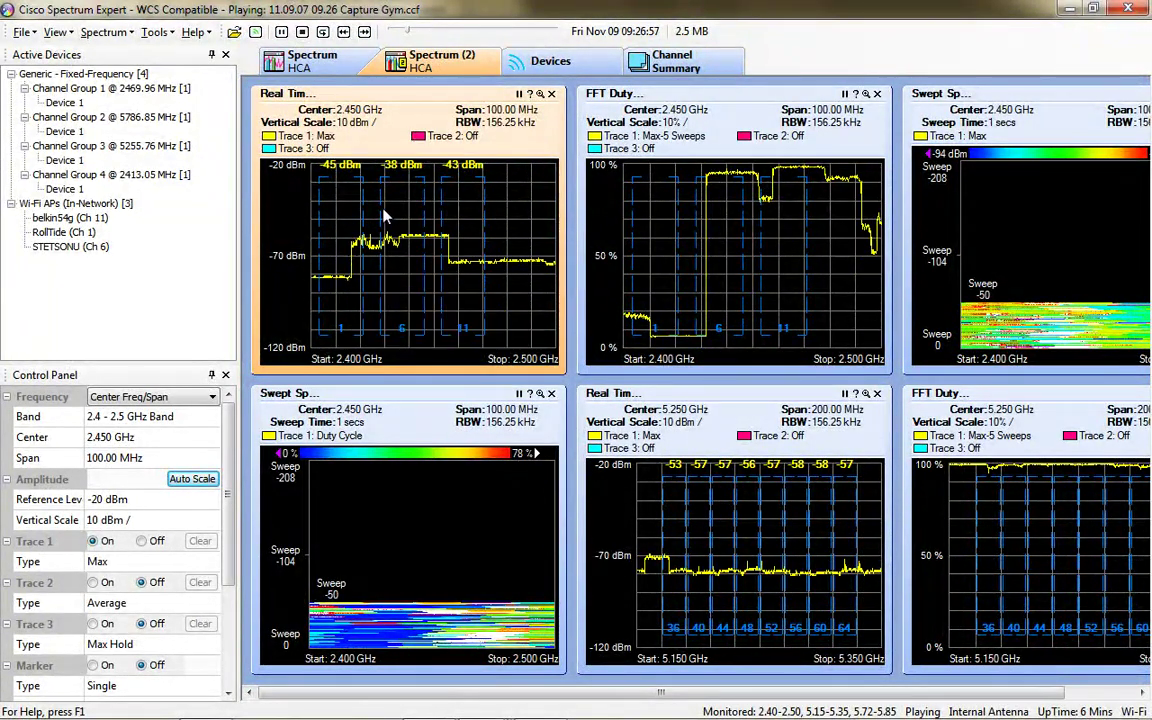
click(535, 63)
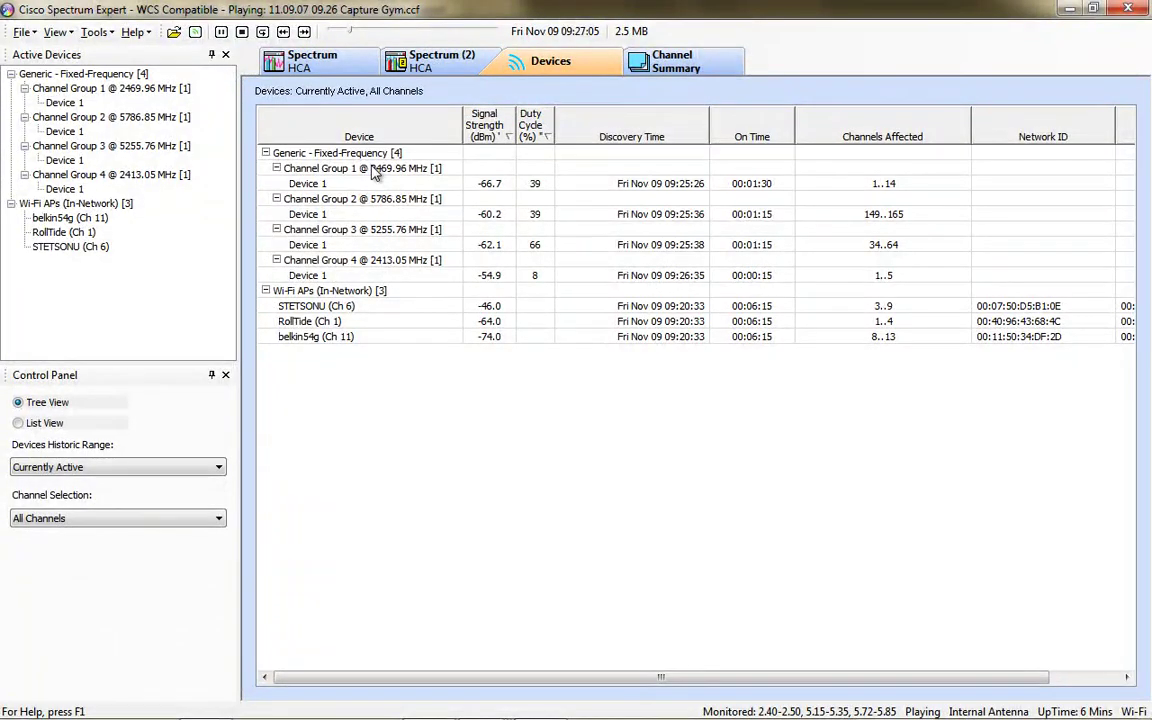
- Review the interference information and advanced details of the Channel Group 2 device, and close both dialogs
click(340, 186)
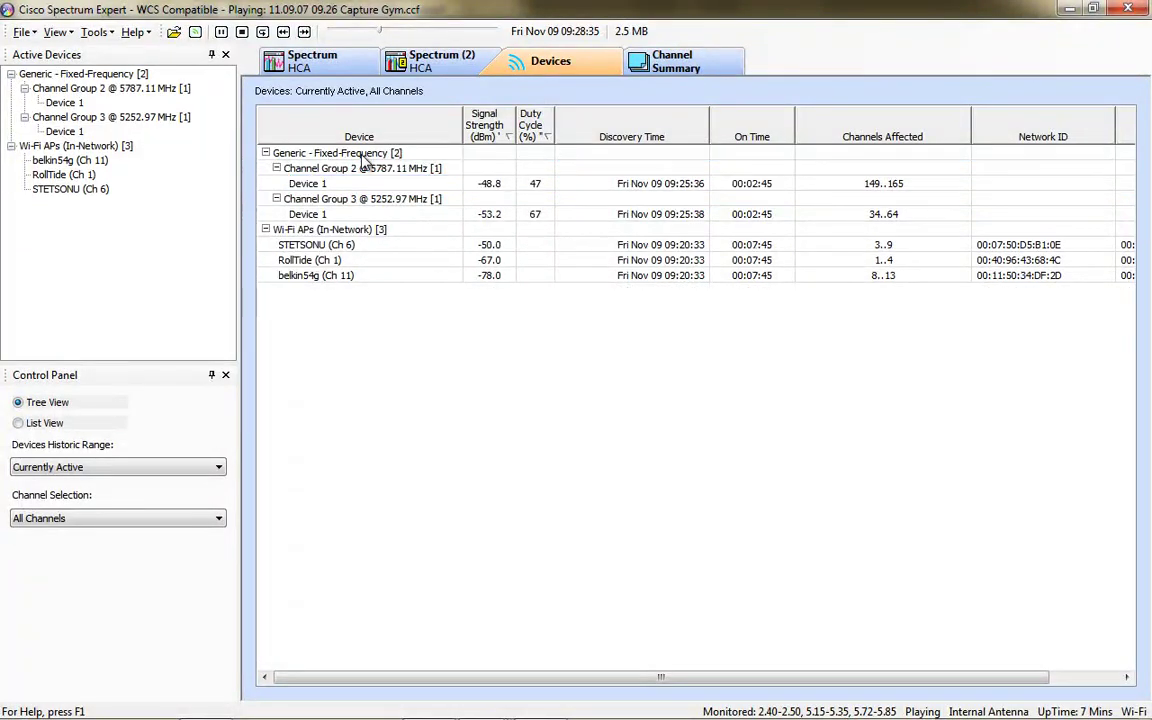
double_click(360, 185)
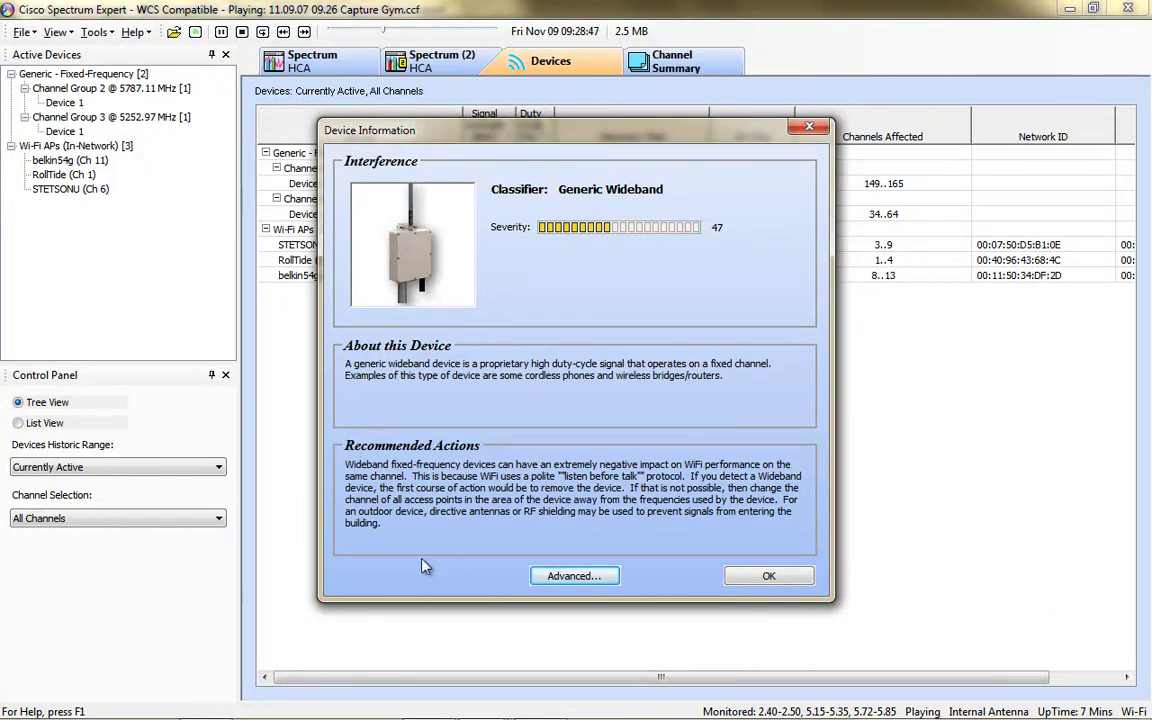
click(575, 577)
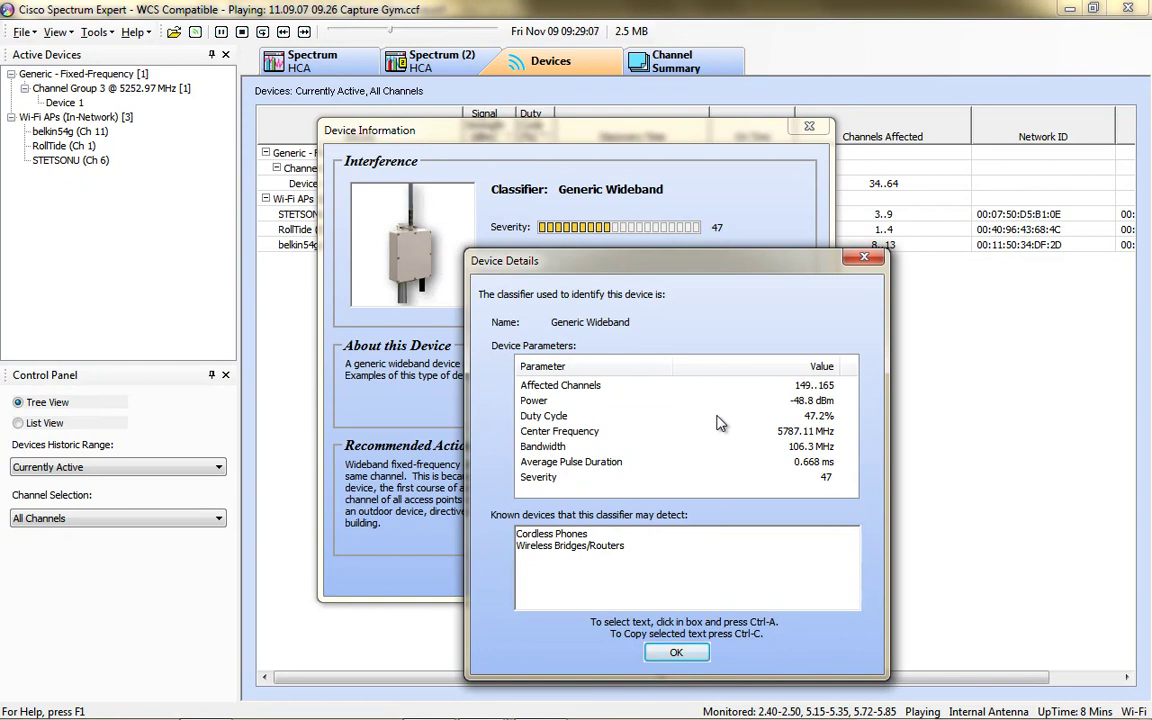
click(676, 652)
click(784, 578)
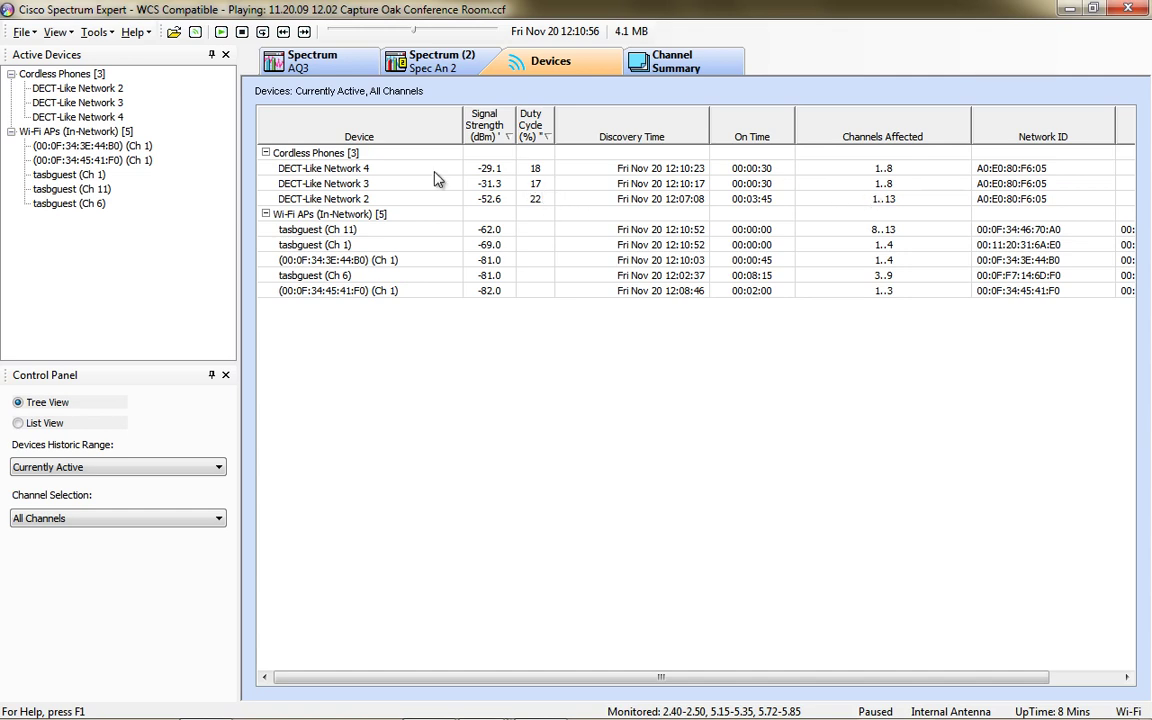
- Enlarge the 2.450 GHz FFT Duty Cycle plot in the Oak Conference Room capture's Spec An 2 view and start playback
click(436, 70)
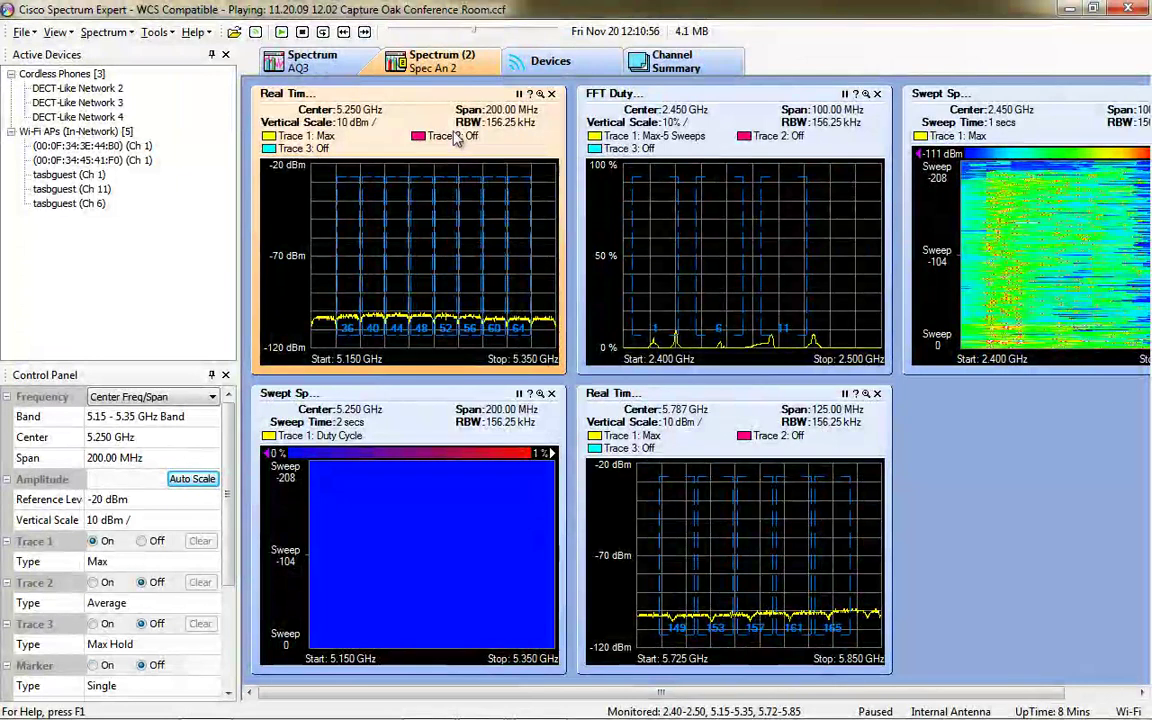
double_click(598, 95)
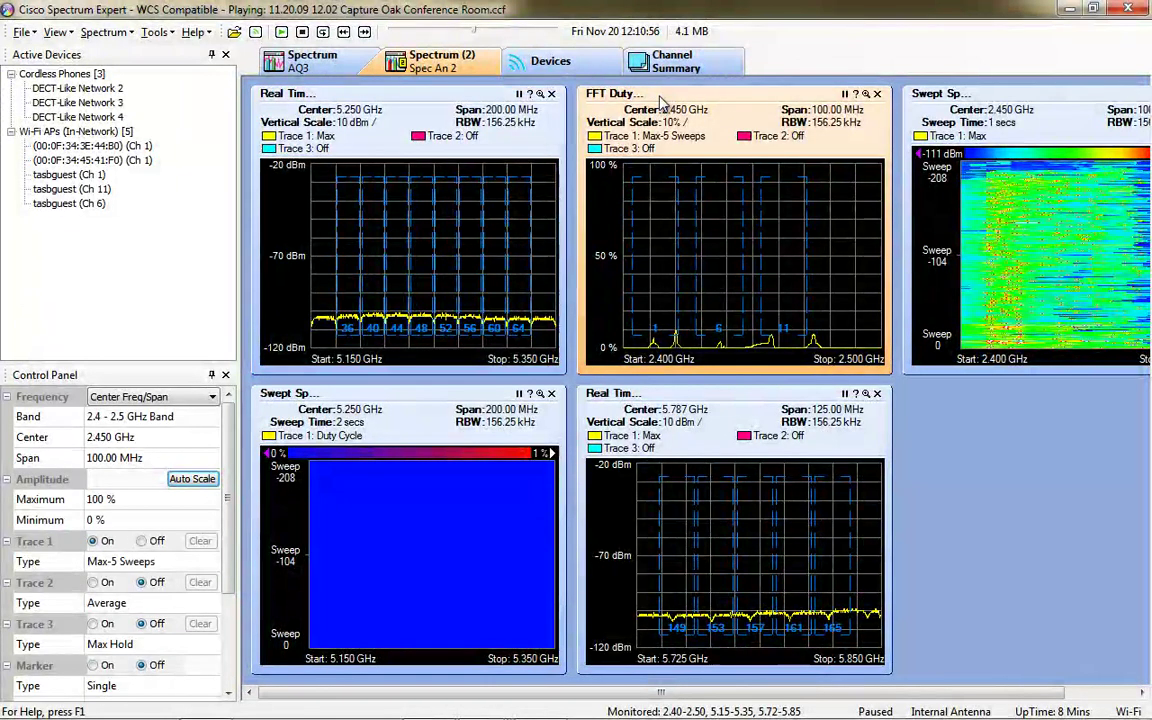
click(255, 31)
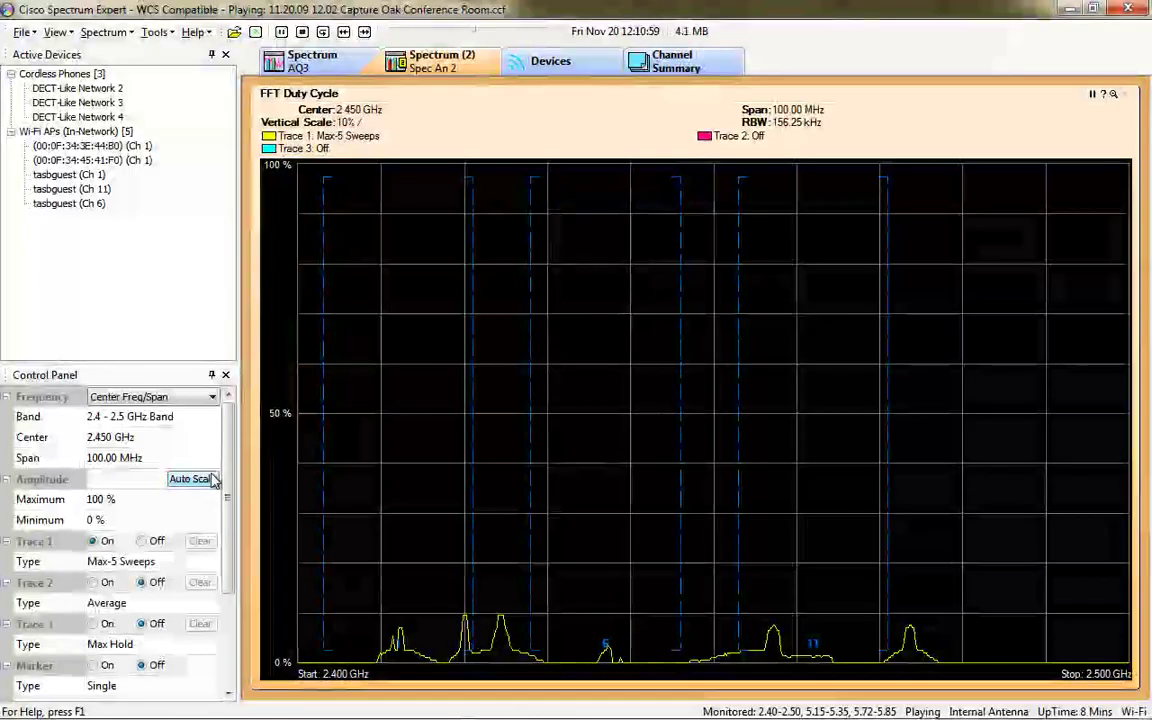
- Turn on Trace 3 (Max Hold) and the marker for the FFT Duty Cycle plot, and restore the multi-plot layout
click(93, 623)
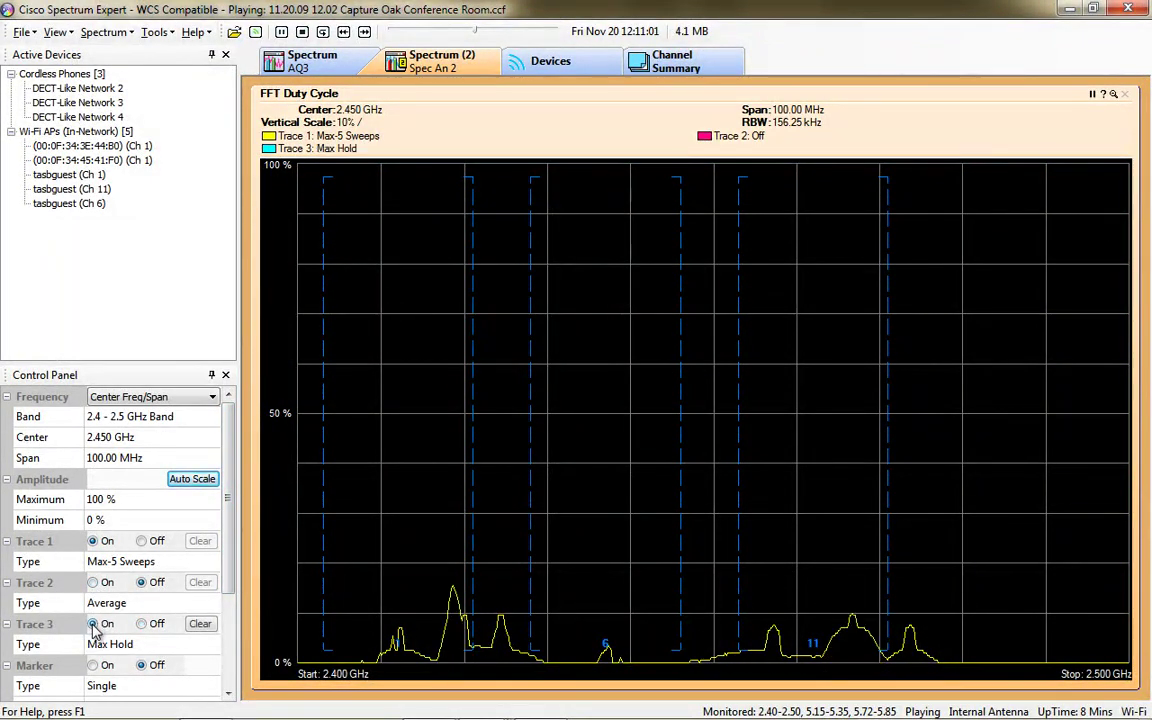
click(94, 665)
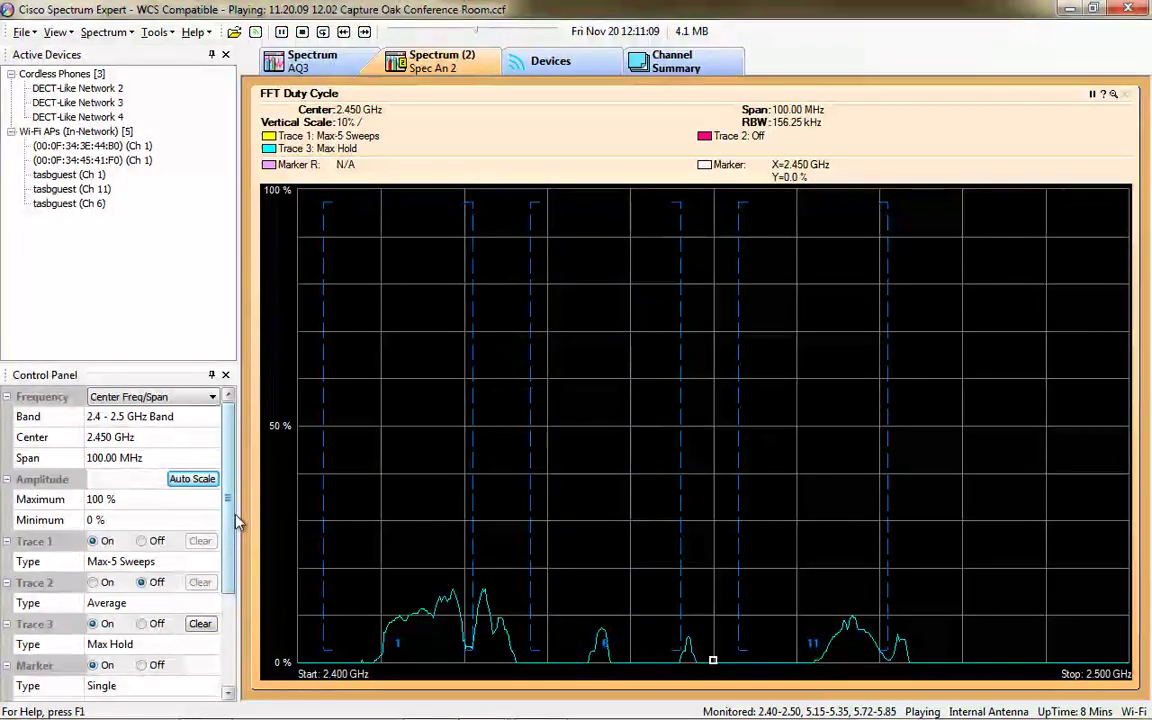
mouse_move(476, 604)
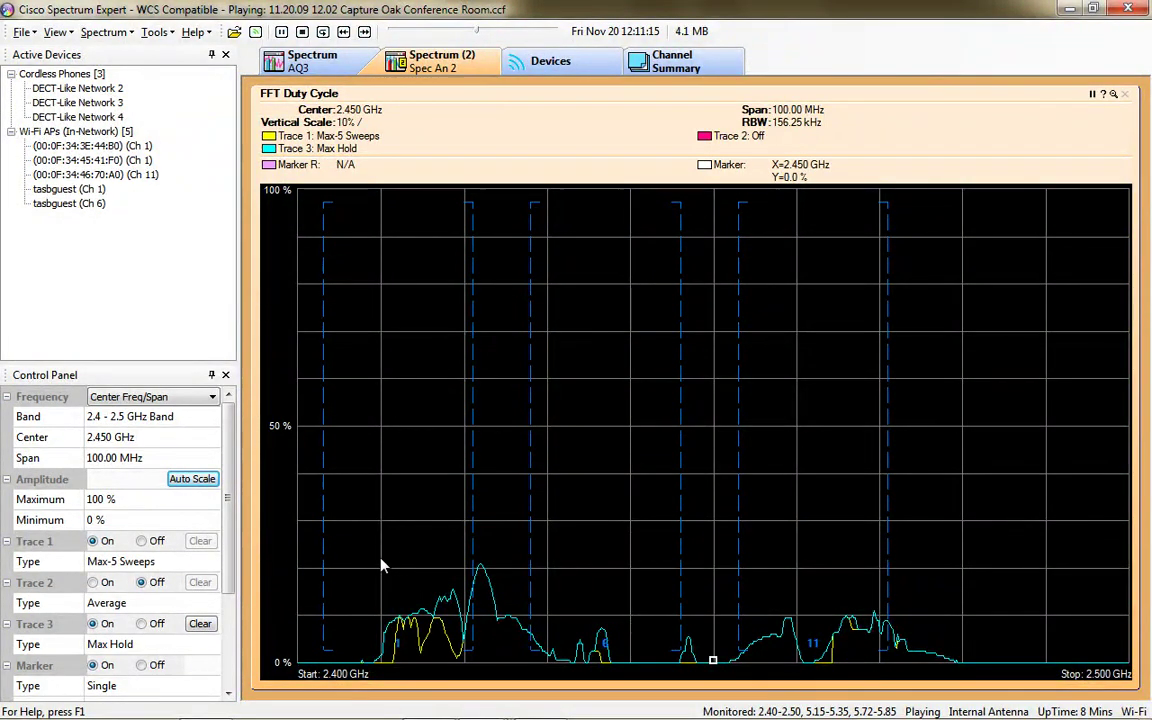
double_click(576, 104)
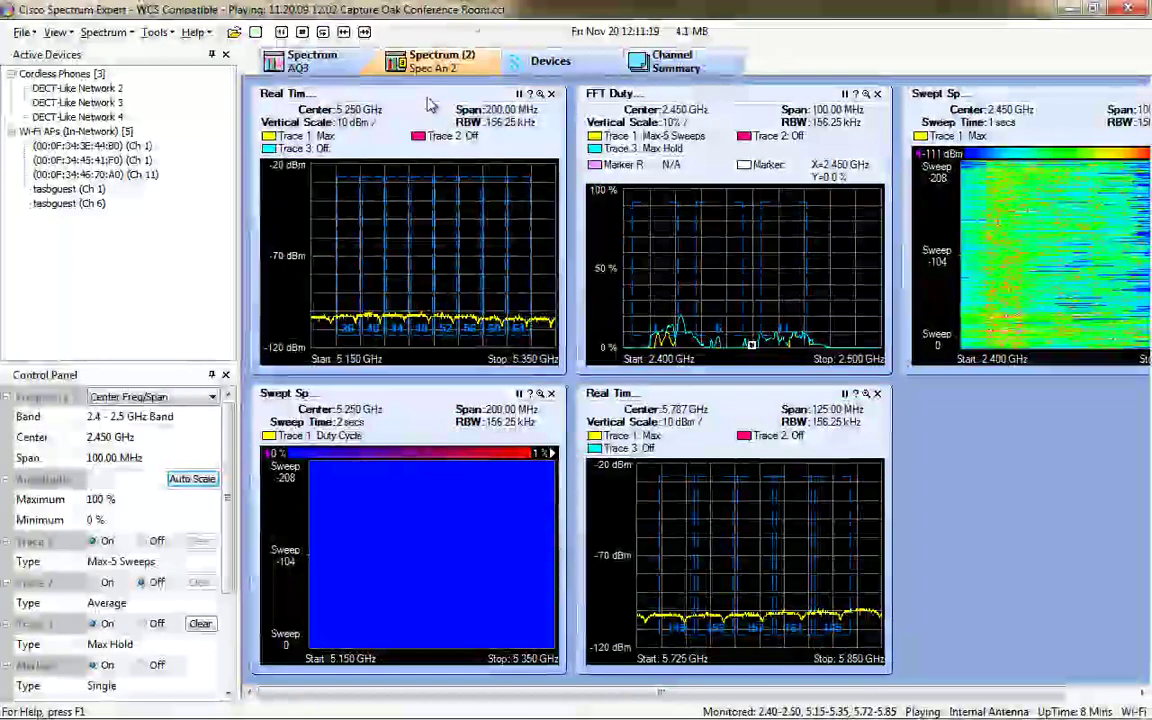
- Set the Oak Conference Room capture's 5.250 GHz Real Time FFT plot to the 2.4 - 2.5 GHz band
click(290, 154)
click(210, 418)
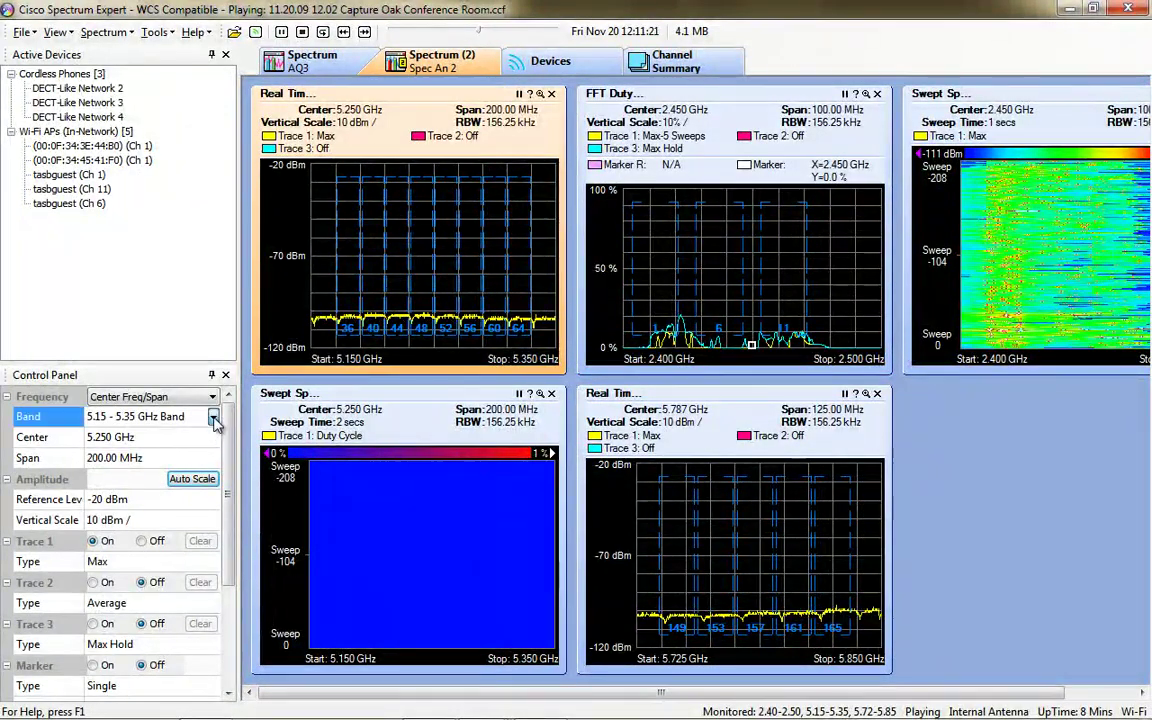
click(212, 418)
click(178, 440)
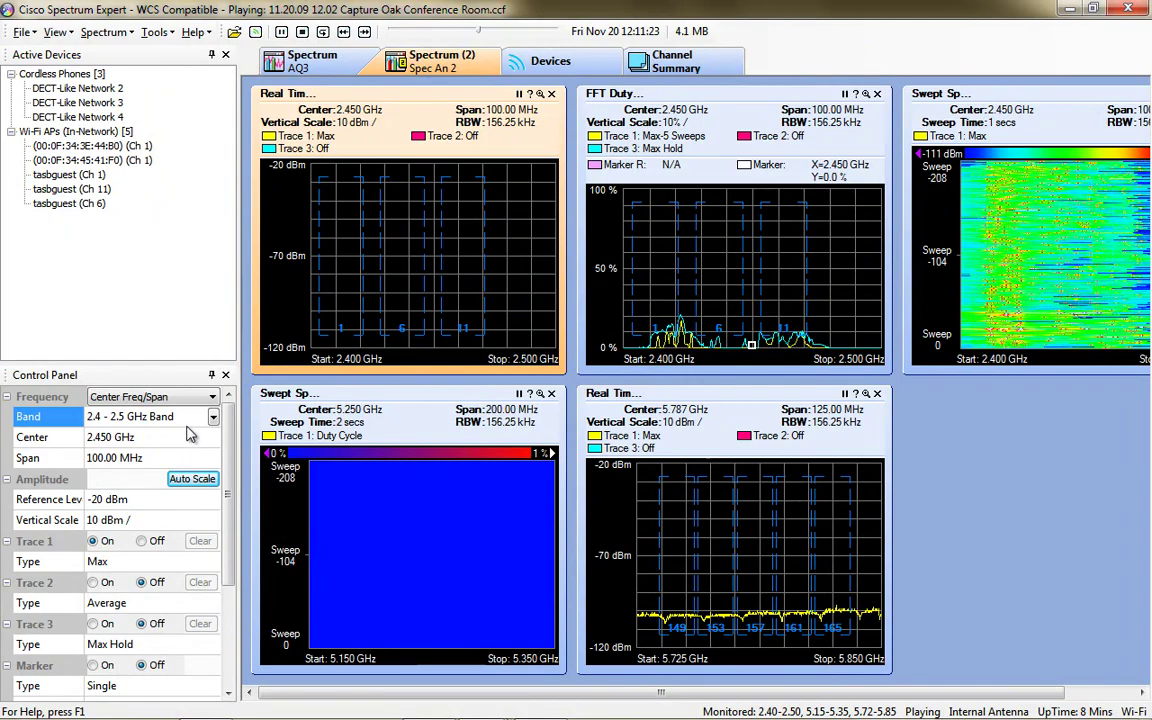
- Enlarge the Real Time FFT plot and examine the signal peaks across channels 1, 6 and 11
double_click(437, 104)
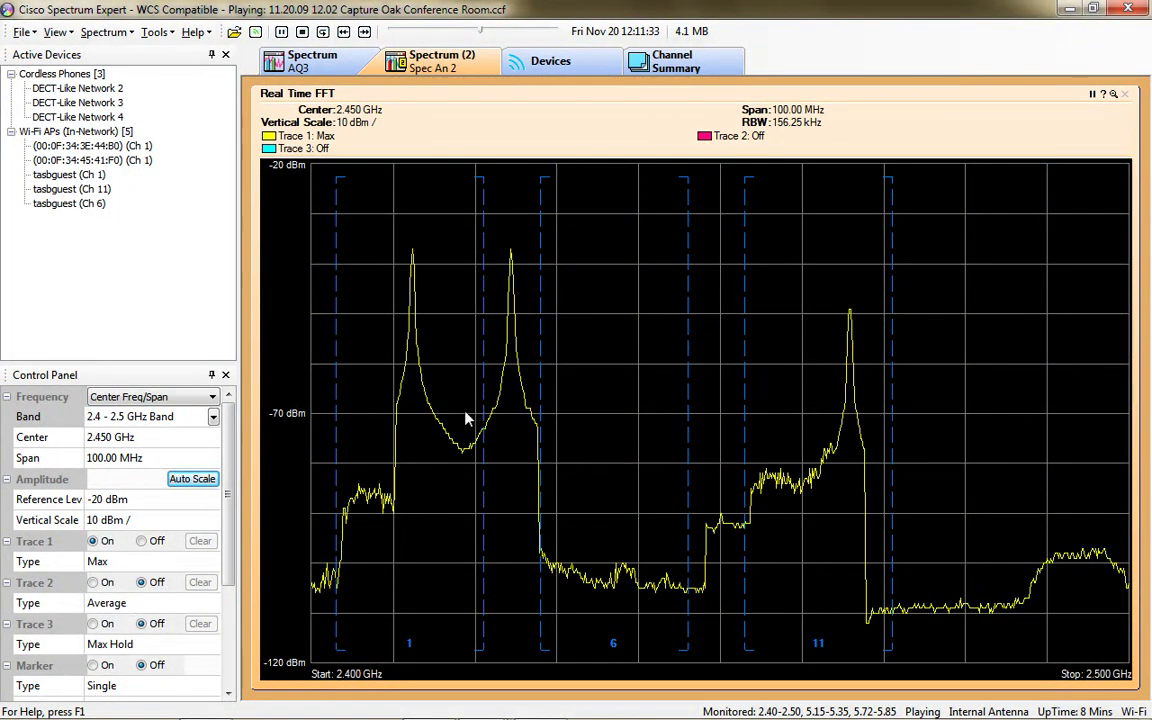
mouse_move(524, 360)
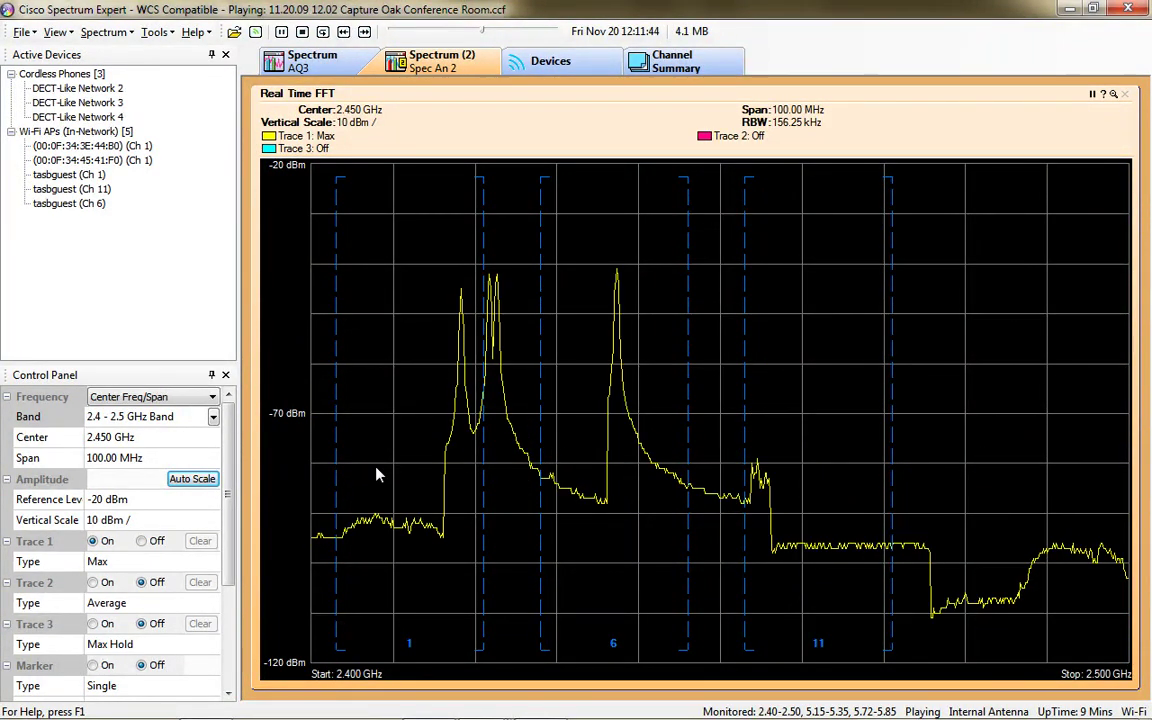
mouse_move(1050, 474)
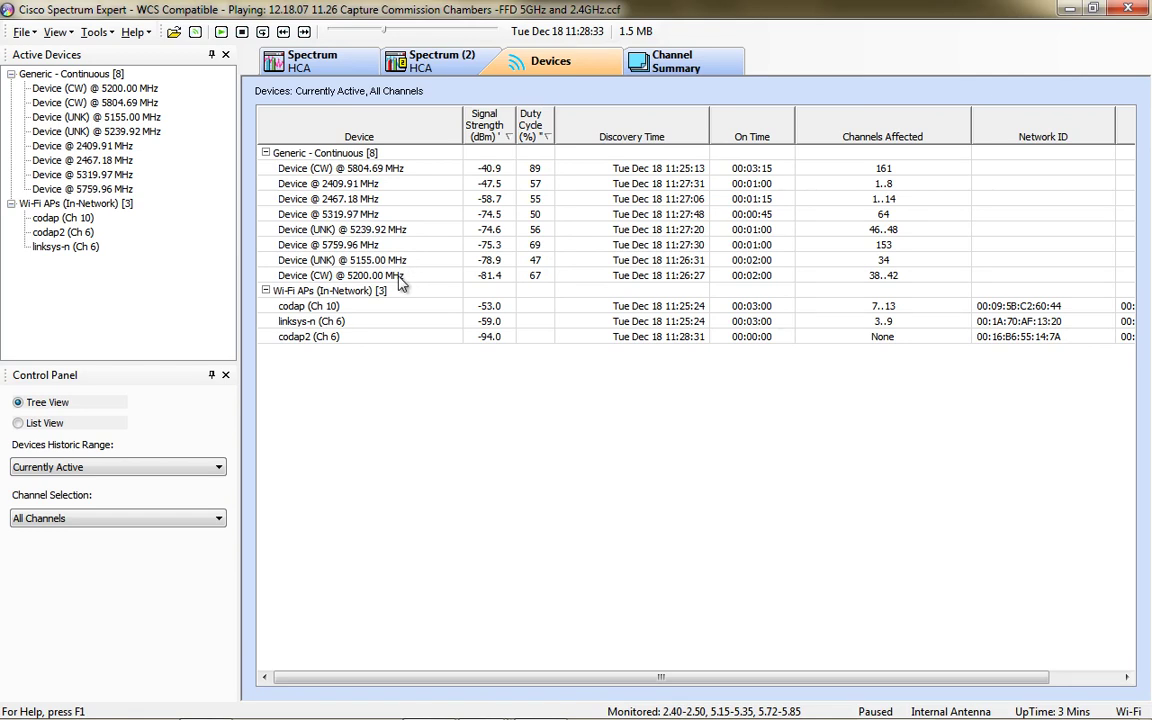
- Show the Commission Chambers capture's second HCA spectrum view and start playback of the recording
click(405, 64)
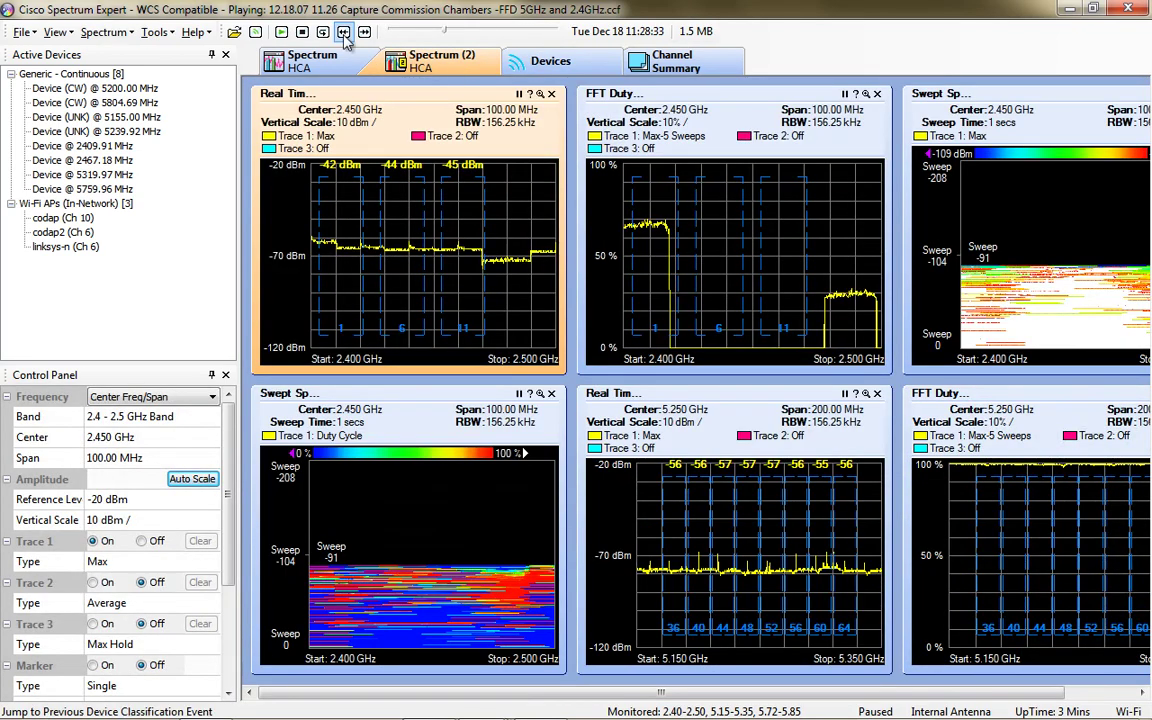
click(255, 31)
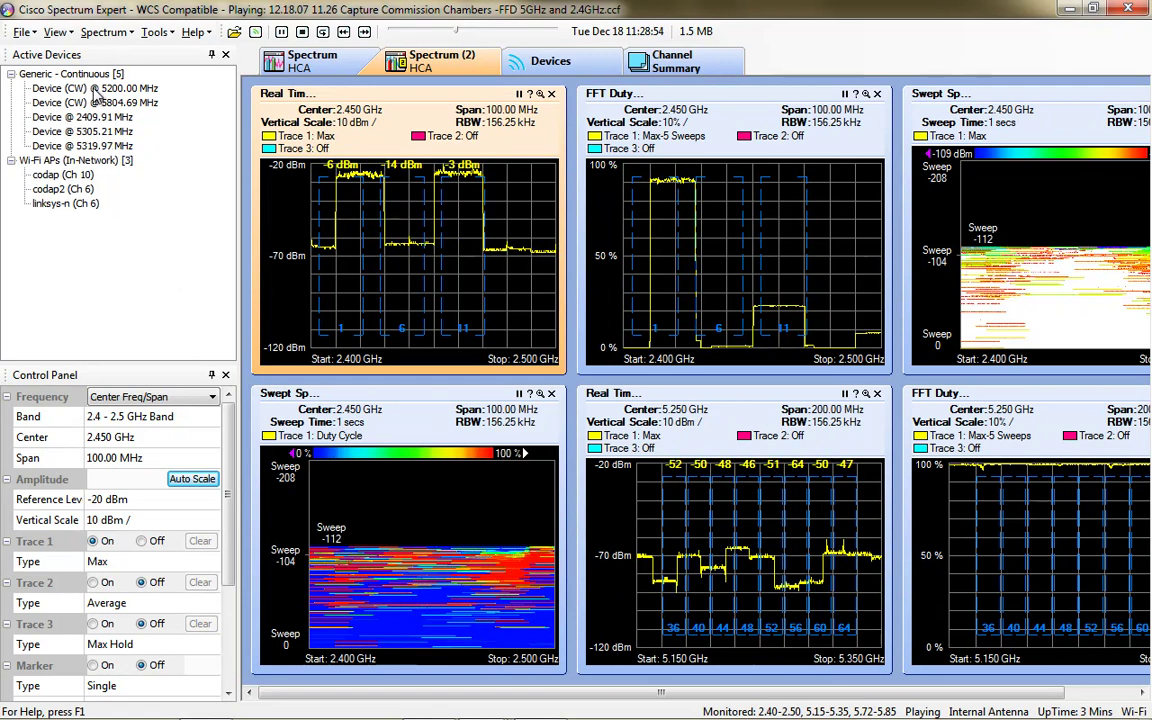
- Examine the device information and advanced classifier details of the 5804.69 MHz continuous transmitter from the device list
click(540, 63)
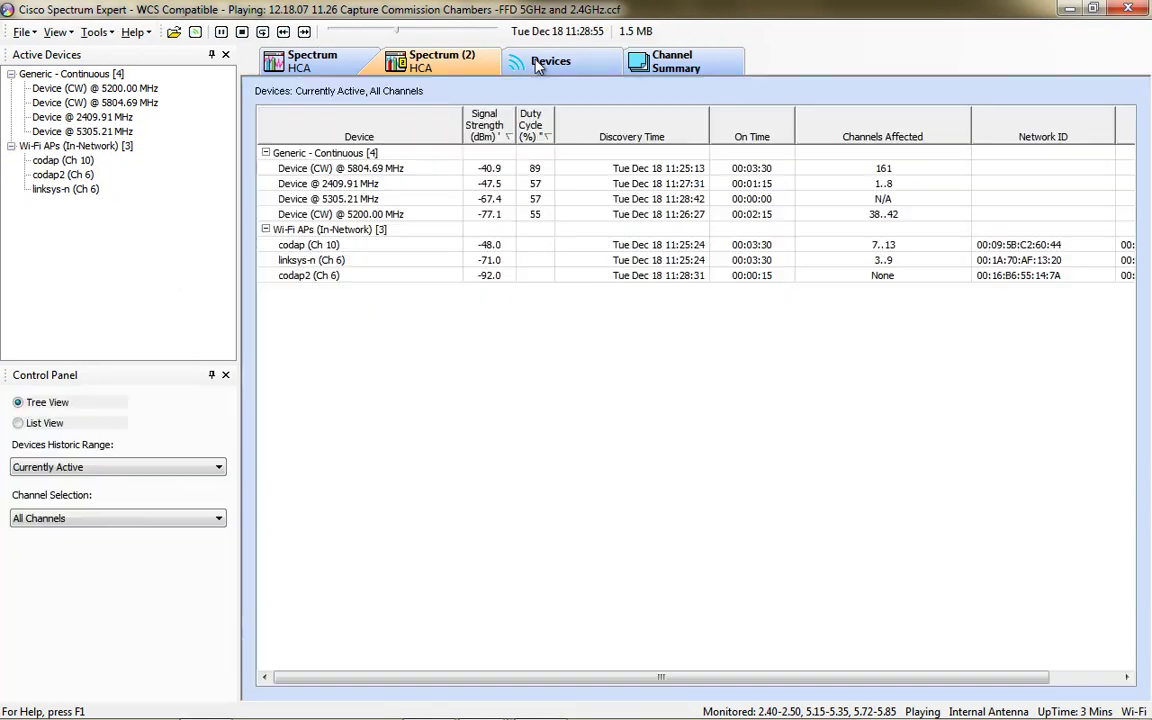
double_click(360, 170)
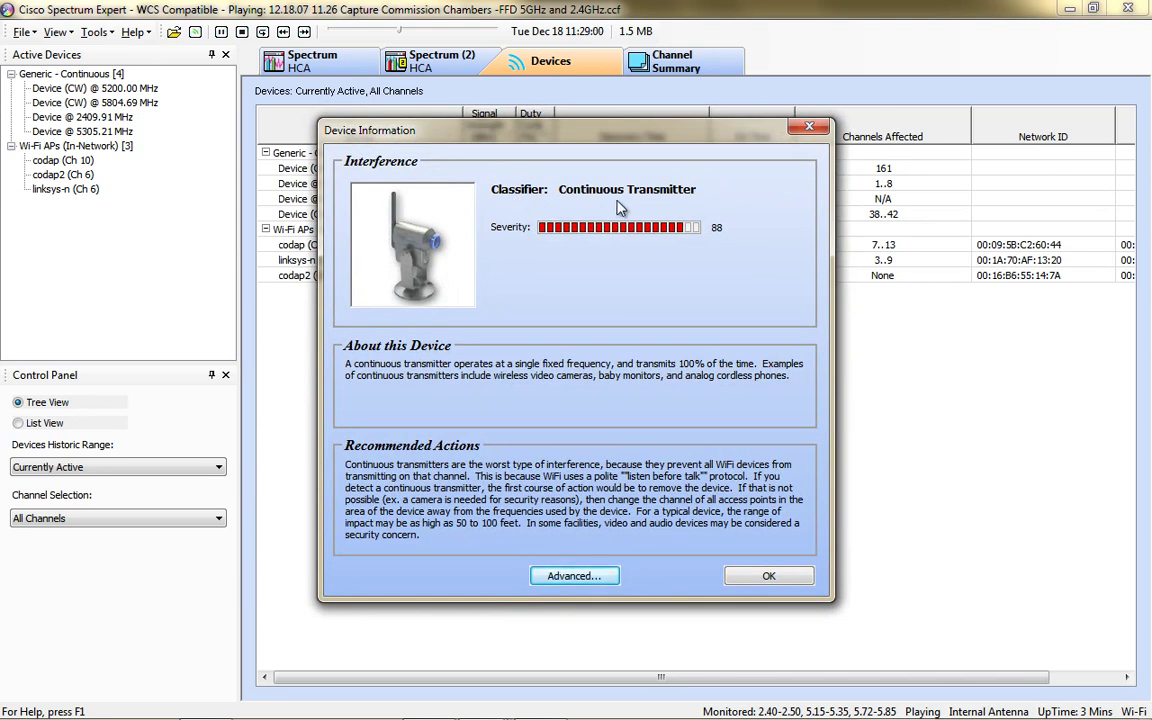
drag(470, 131, 634, 137)
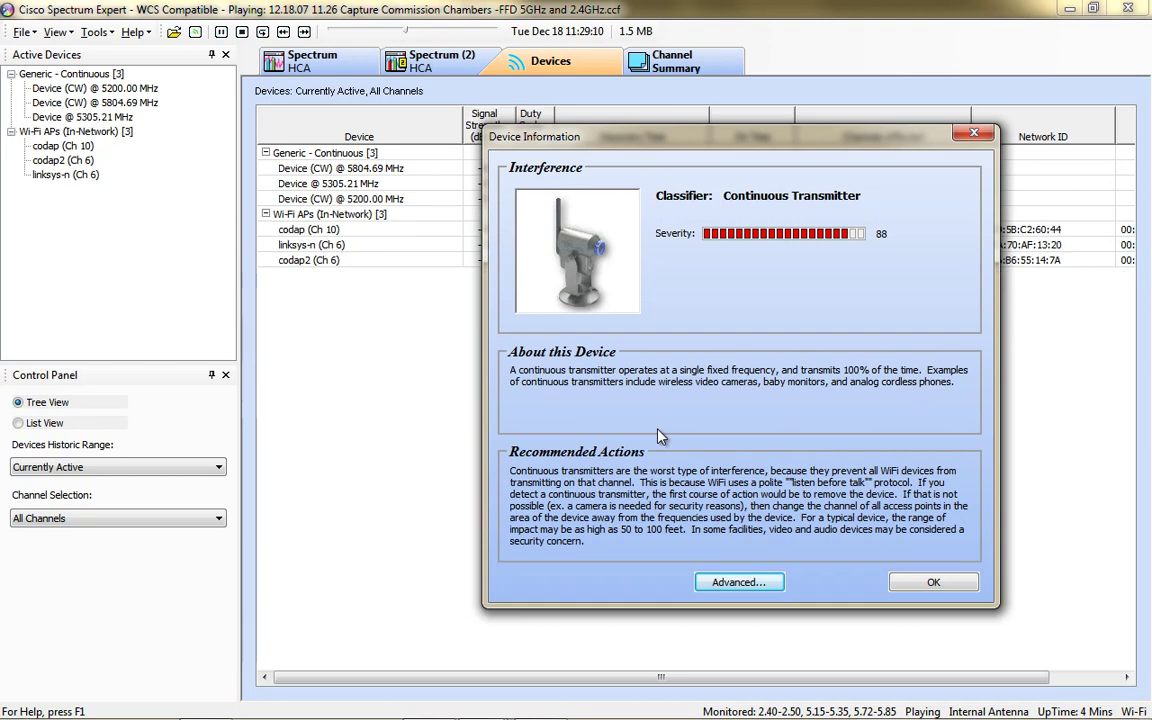
click(739, 582)
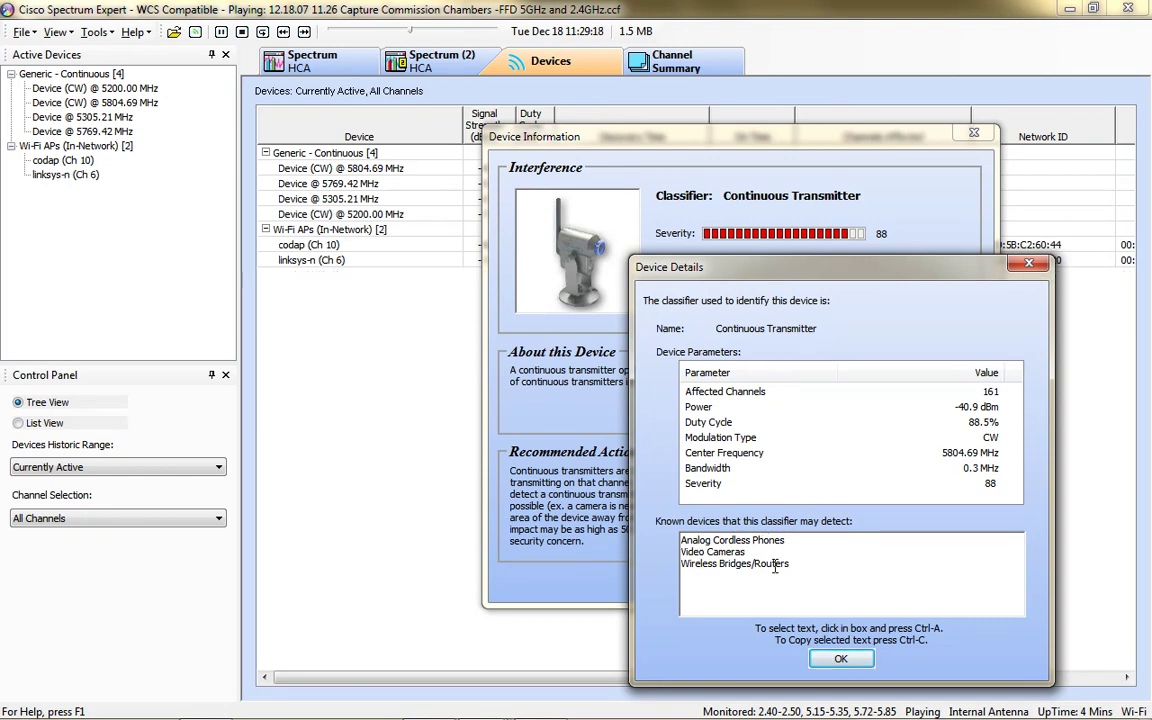
click(841, 658)
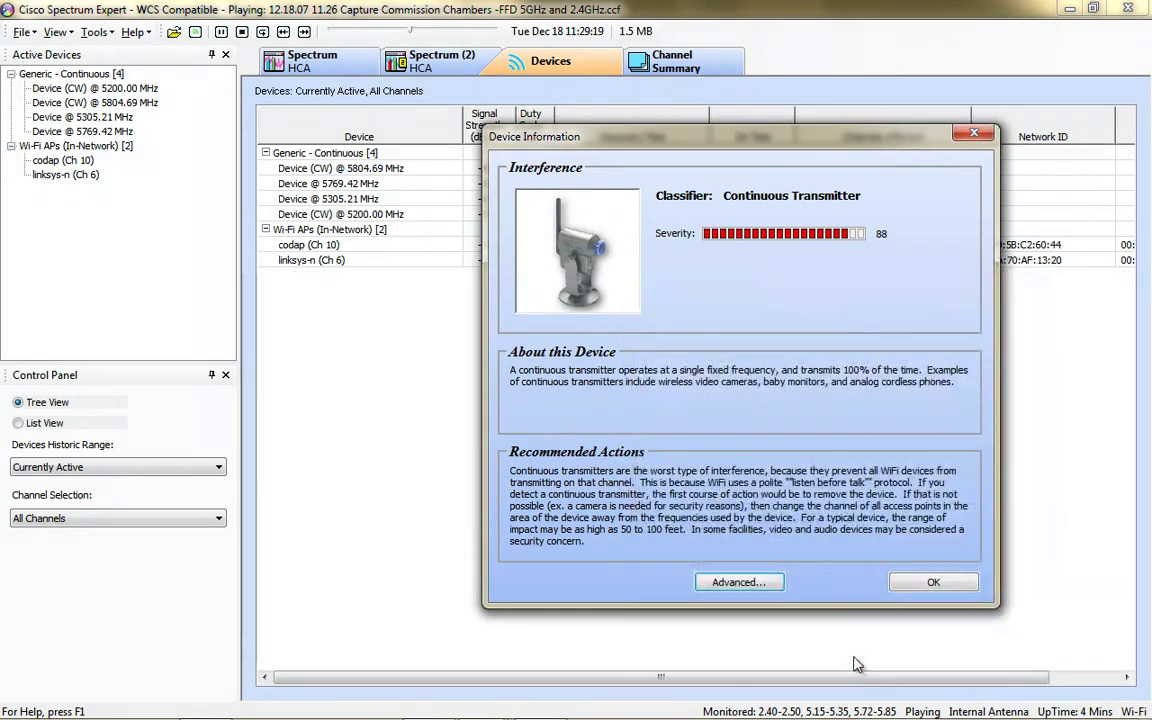
click(928, 582)
- View the device information for the generic device at 5305.21 MHz and close it
click(410, 200)
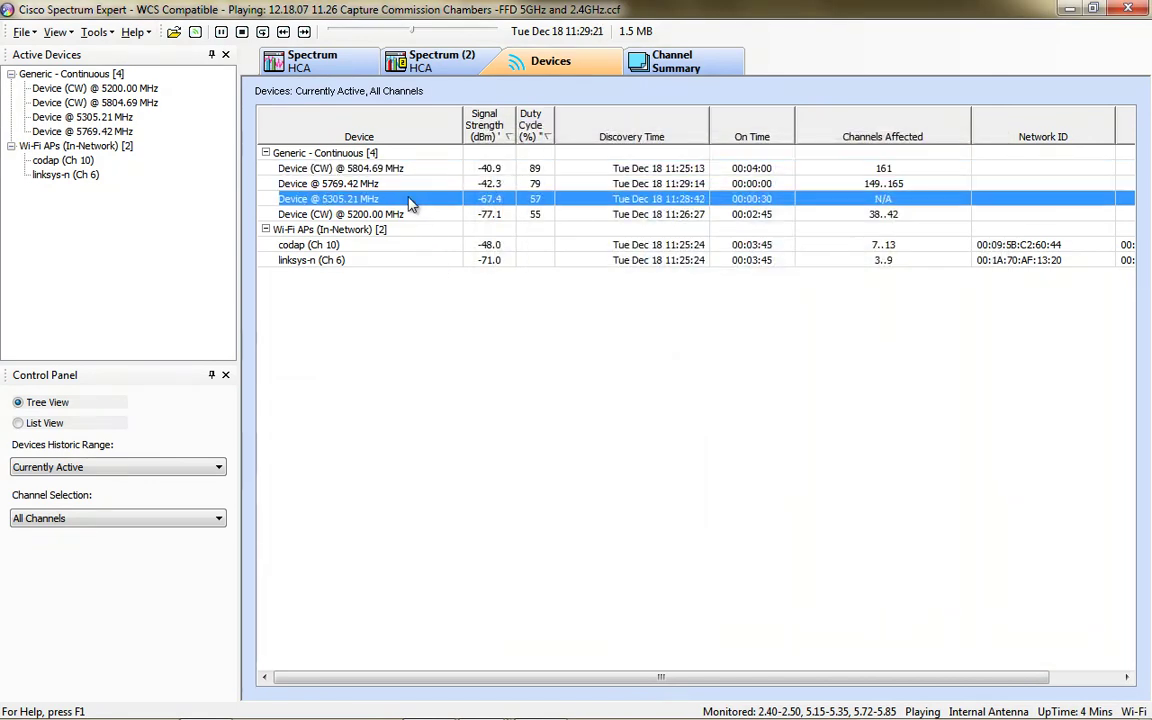
double_click(408, 200)
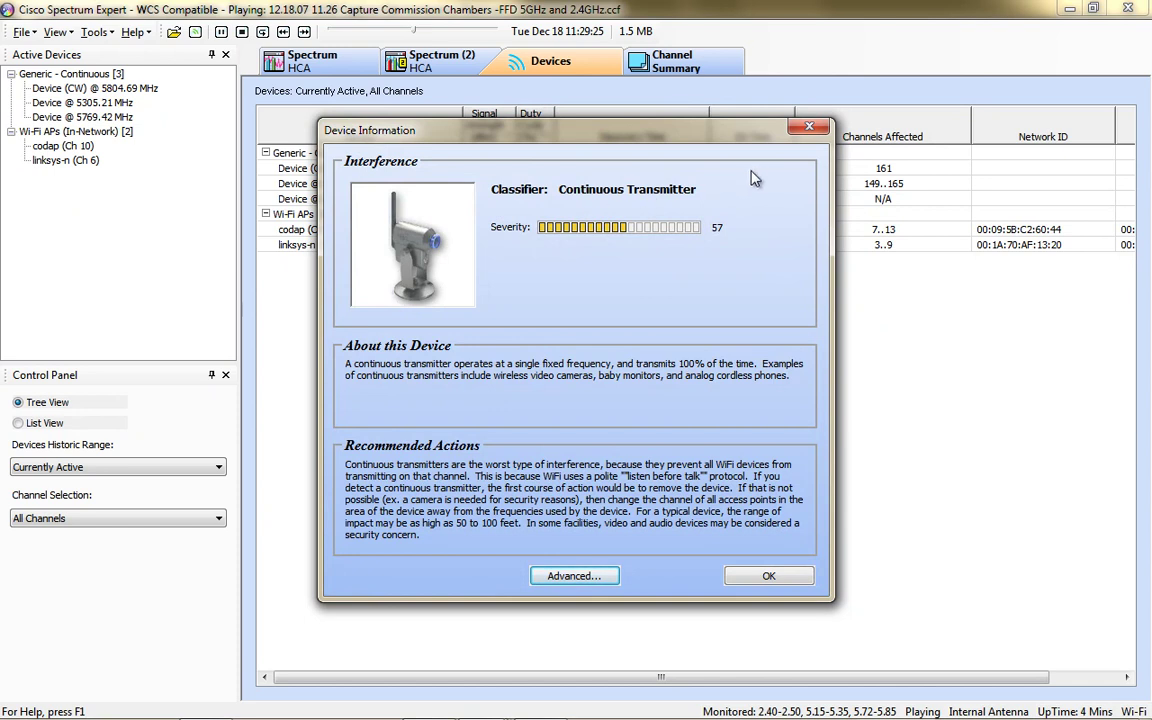
click(809, 127)
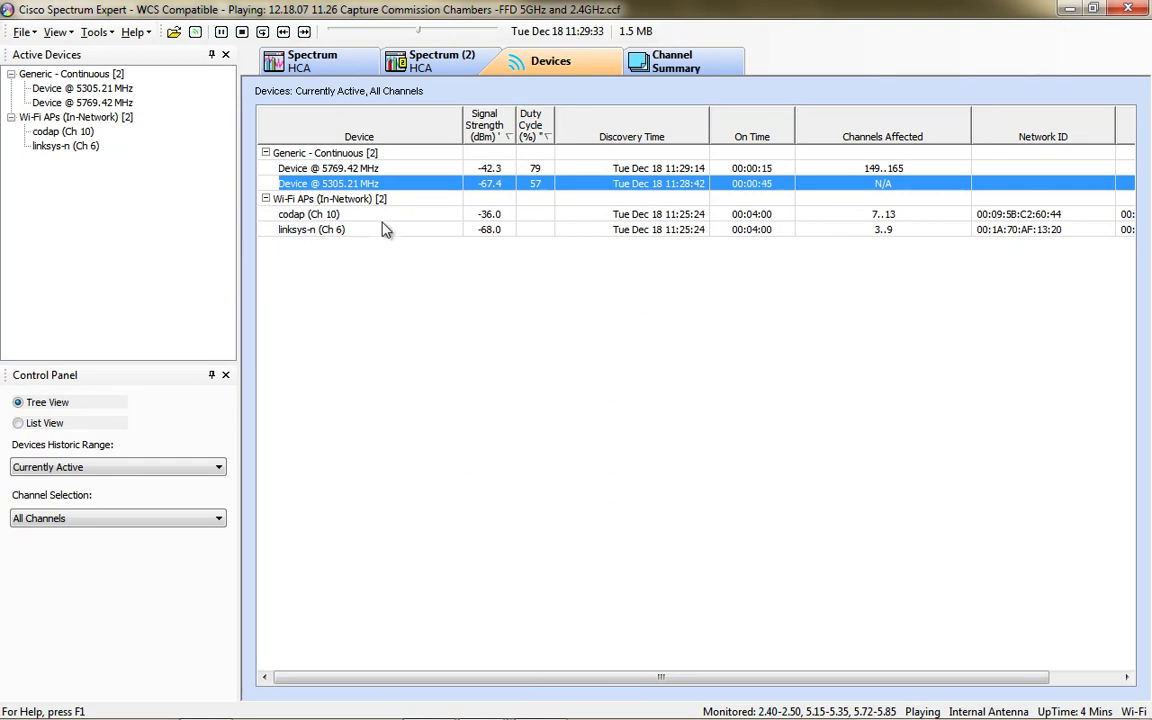
- Examine the 2.450 GHz spectrogram in the first HCA spectrum view and move playback to several other points in the capture
click(350, 65)
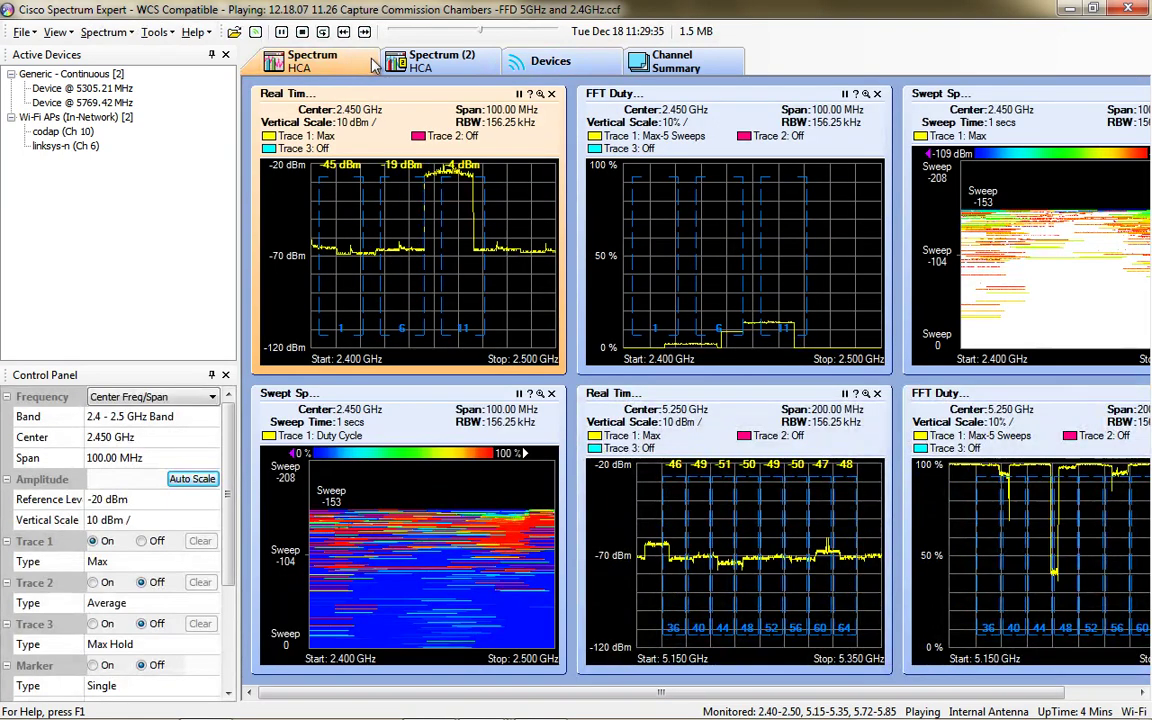
mouse_move(1068, 279)
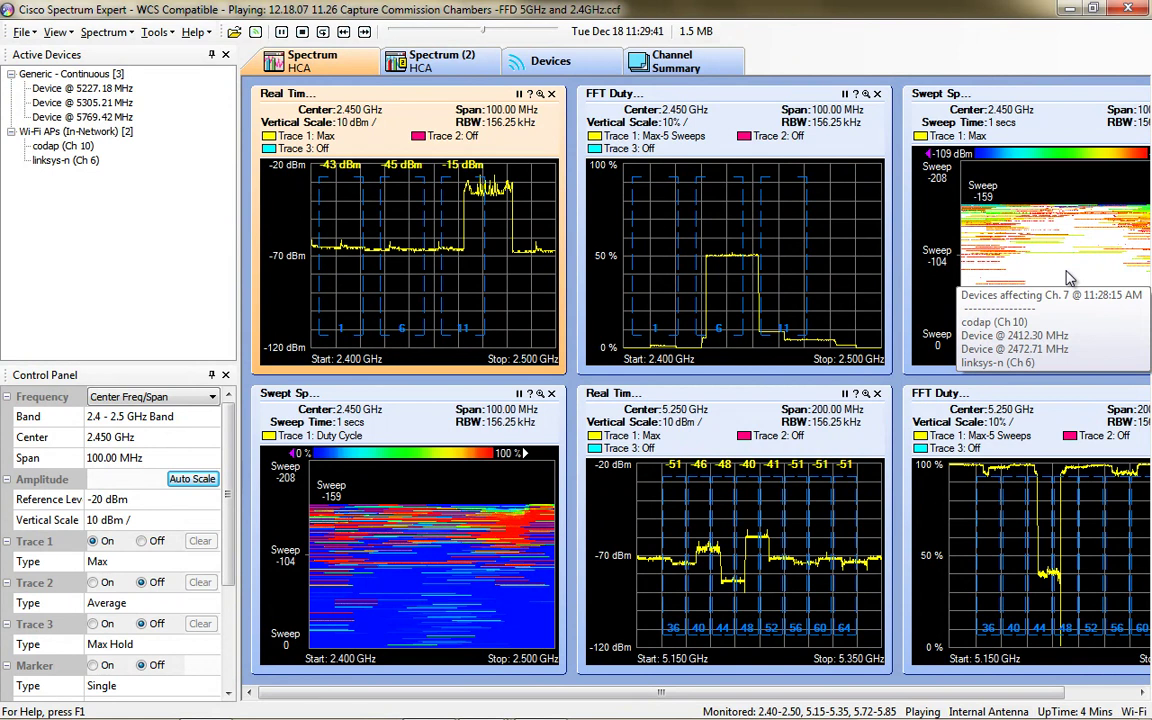
click(425, 30)
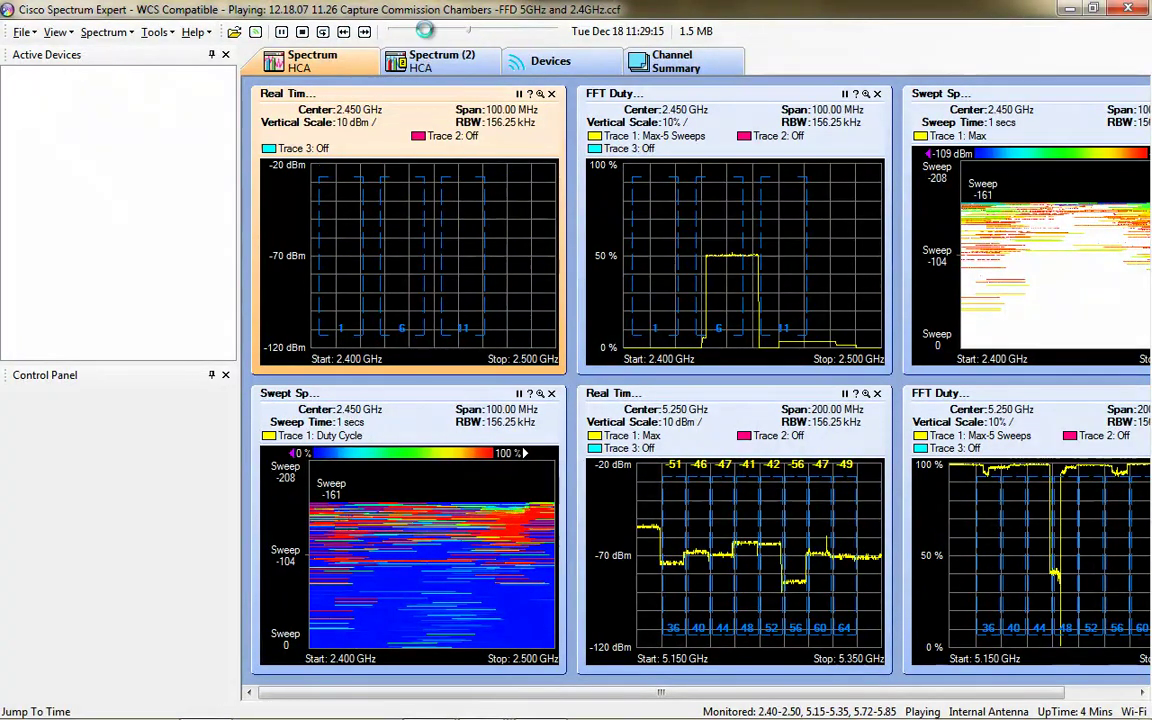
click(407, 31)
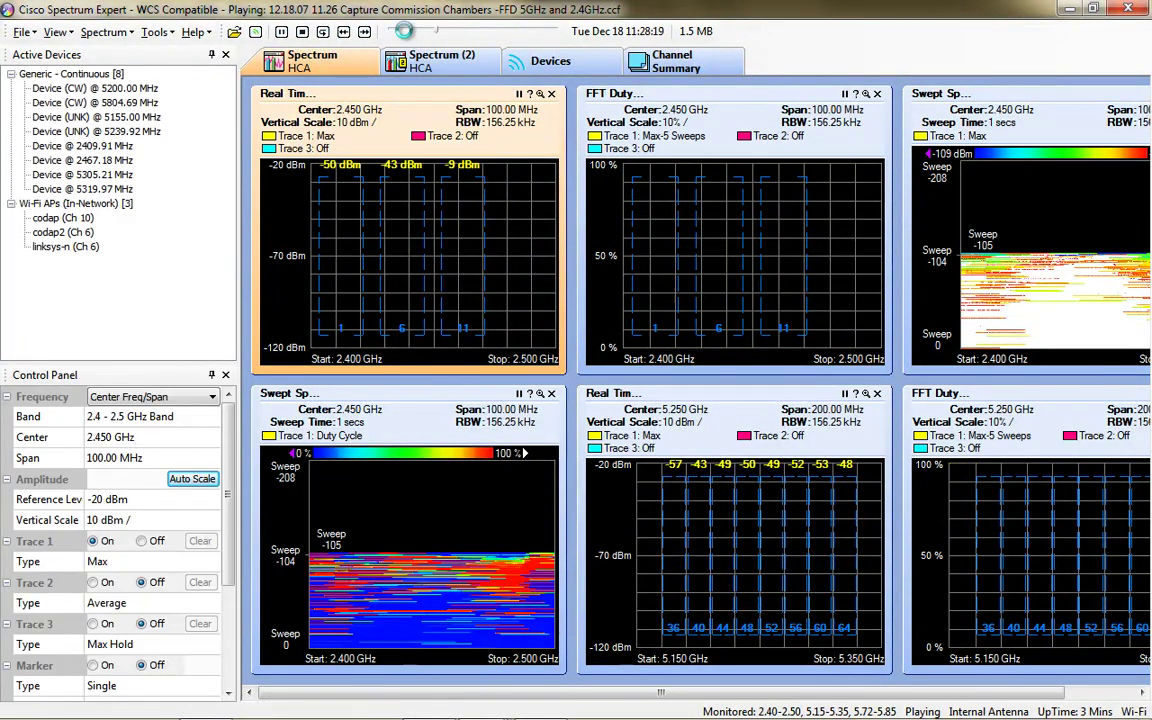
click(407, 36)
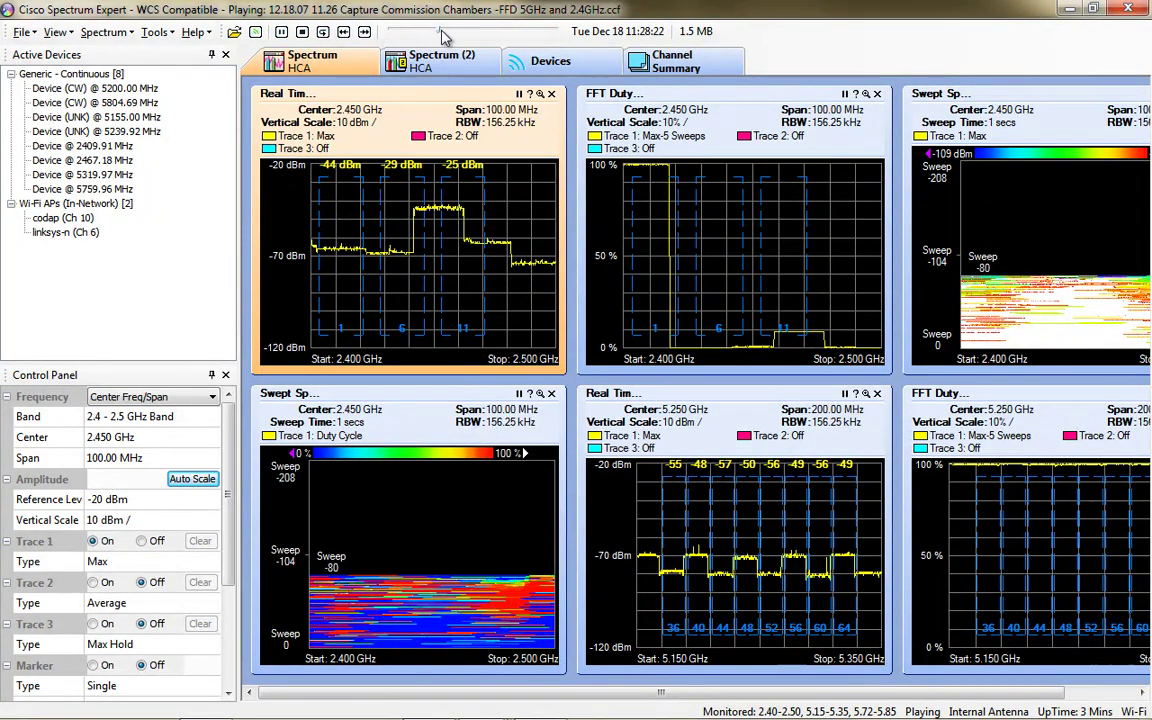
click(400, 32)
drag(400, 32, 522, 31)
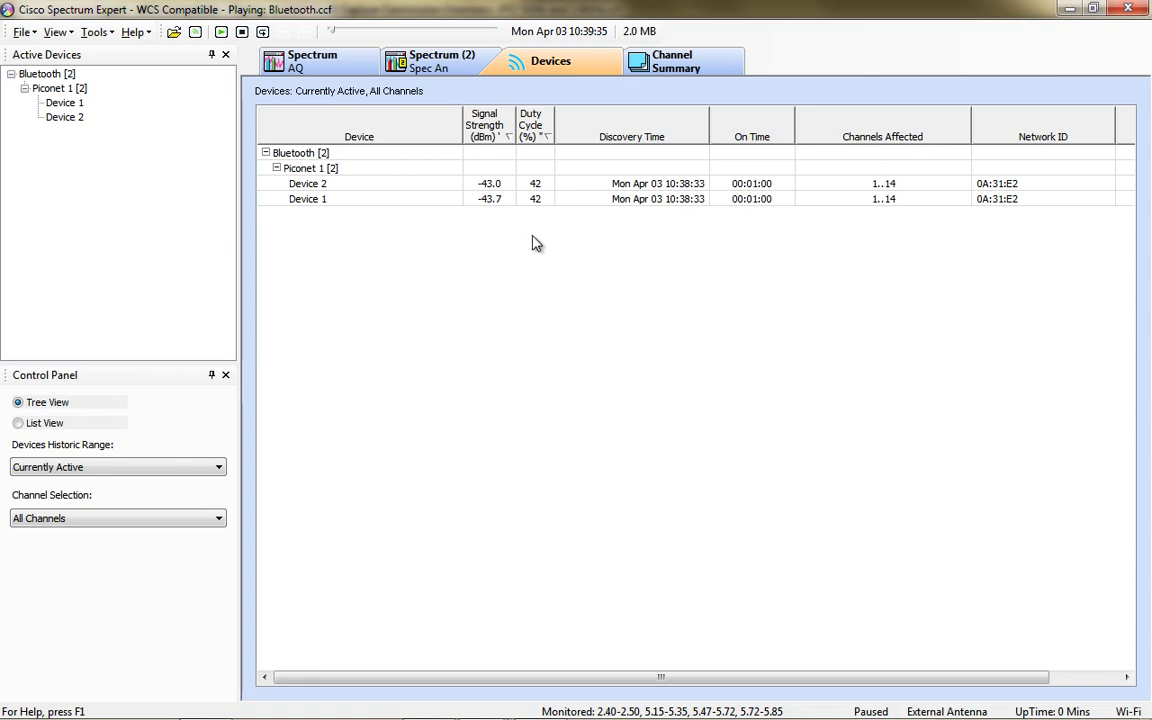
- Check the piconet devices in the Bluetooth capture's device list and play the recording in the Spec An view
click(400, 186)
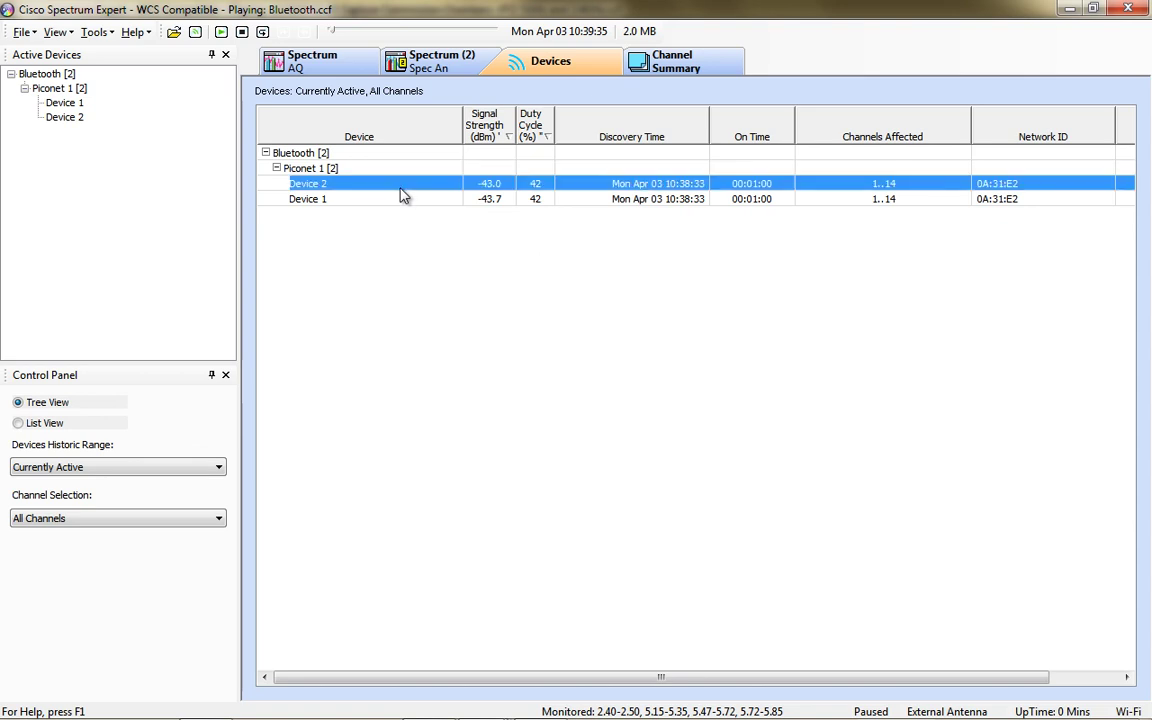
click(433, 65)
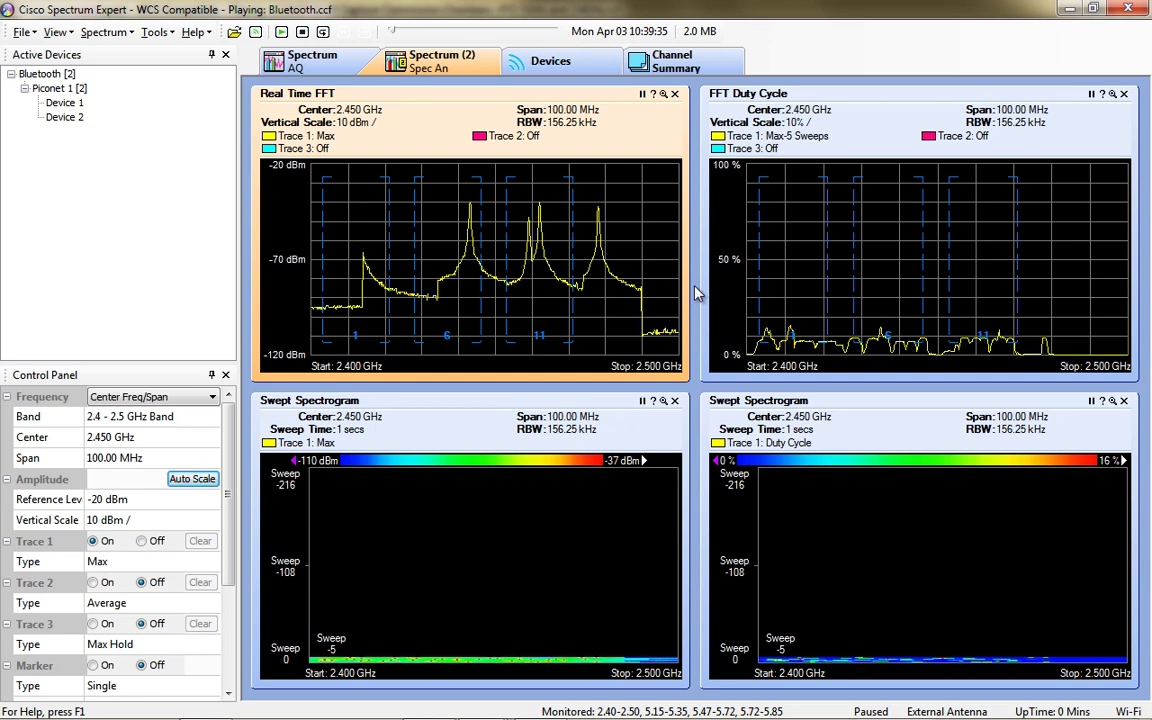
click(282, 33)
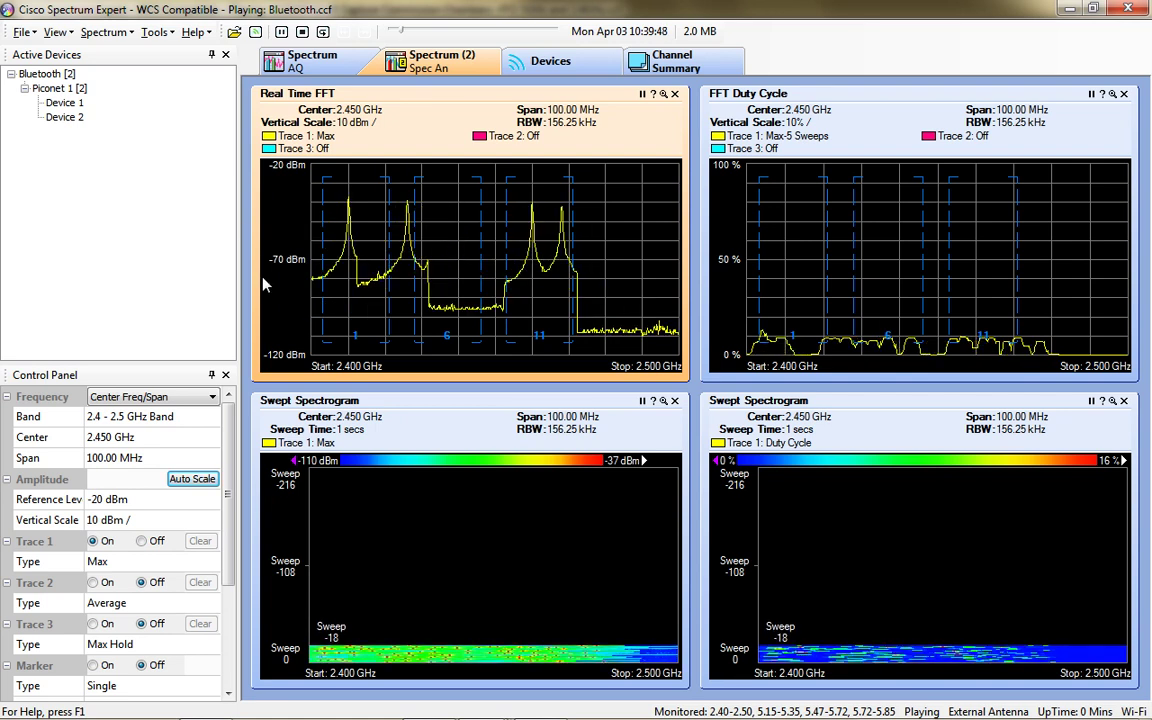
mouse_move(400, 650)
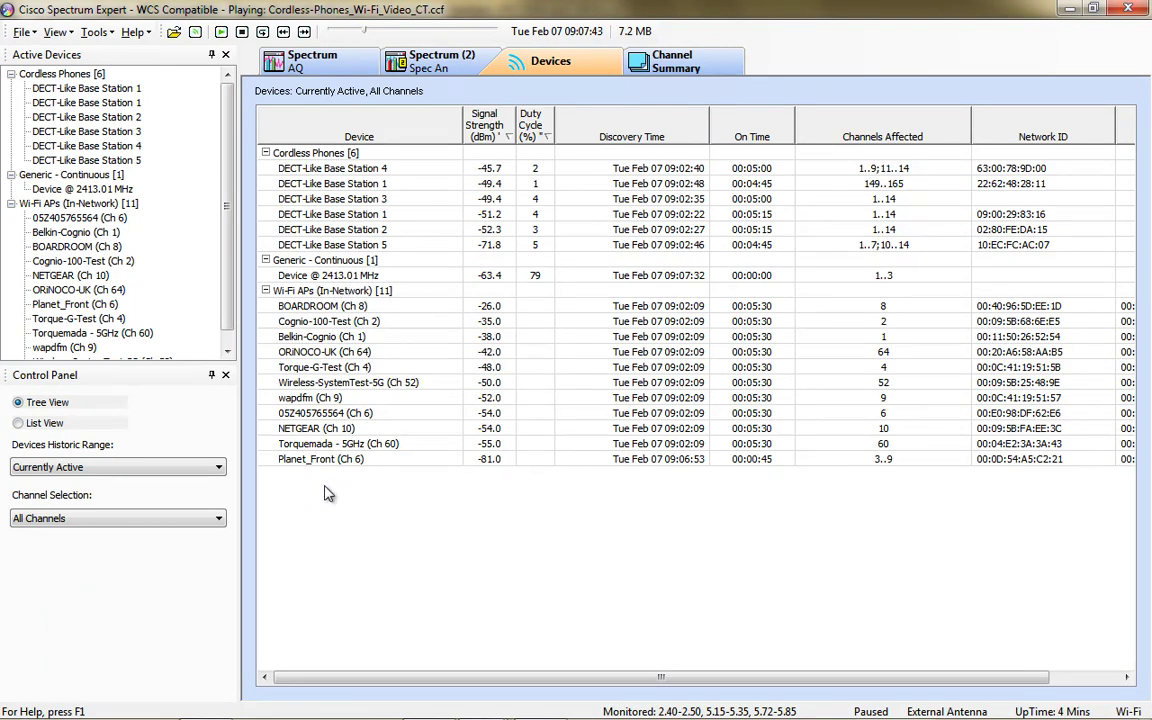
- Examine the cordless phone capture's AQ charts, including channel 2 utilization, and compare them with its device list
click(326, 63)
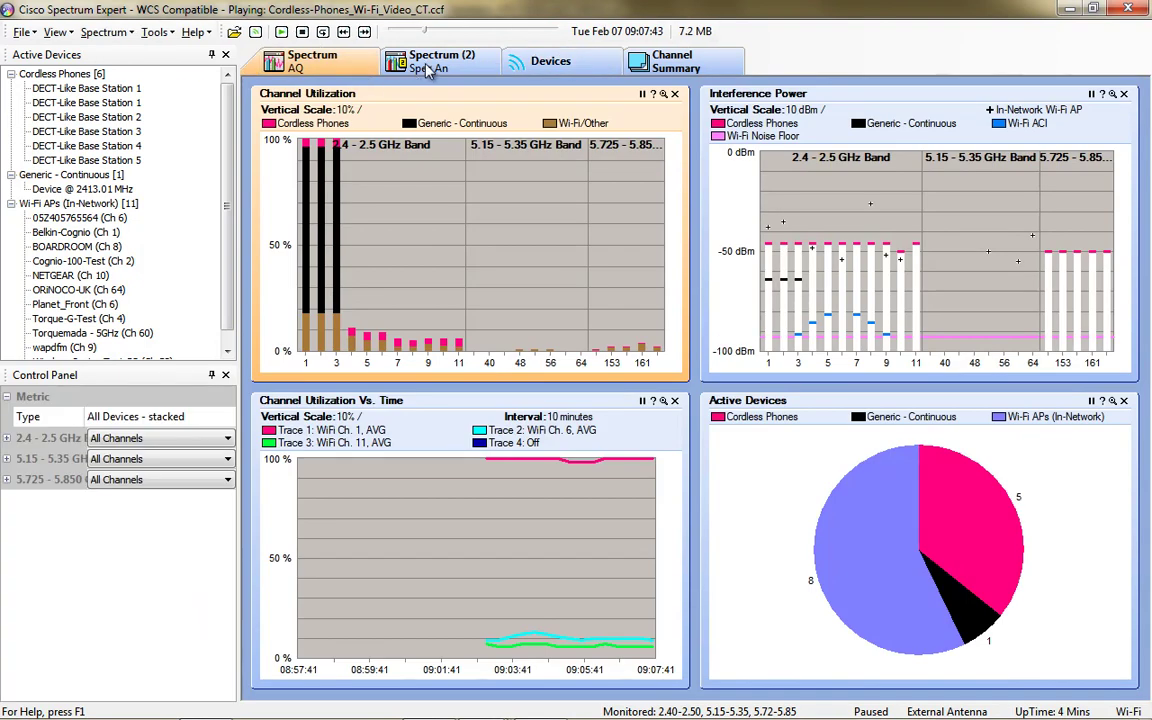
mouse_move(321, 183)
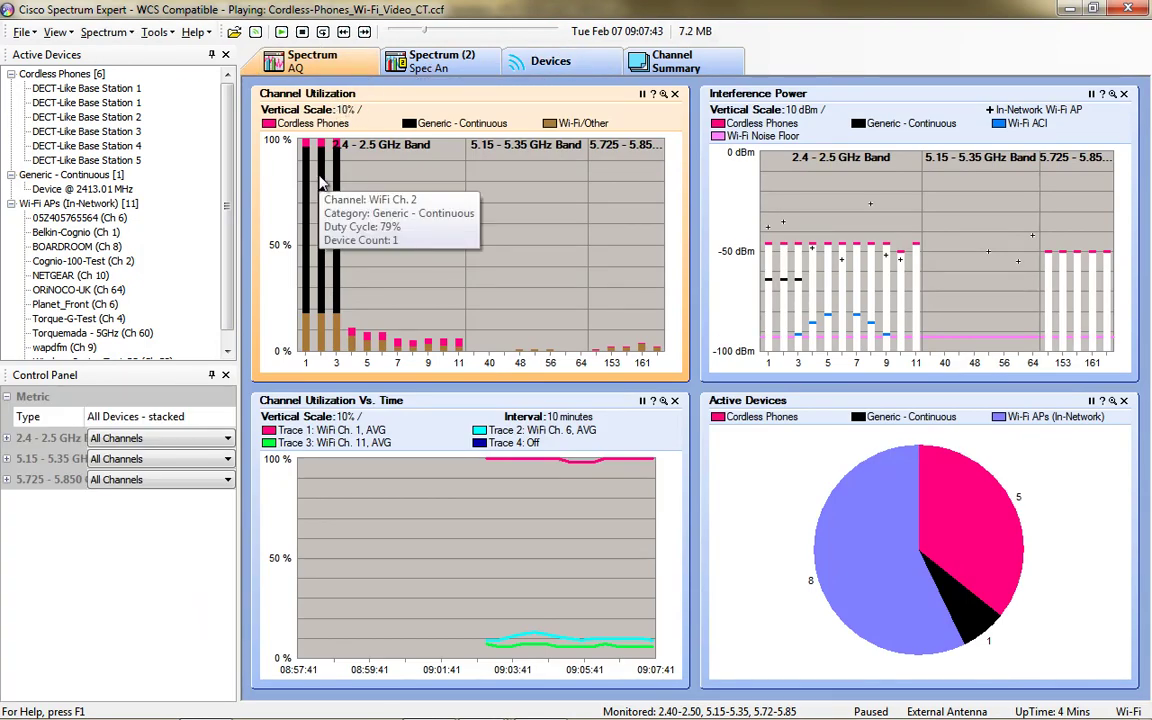
click(433, 66)
click(521, 66)
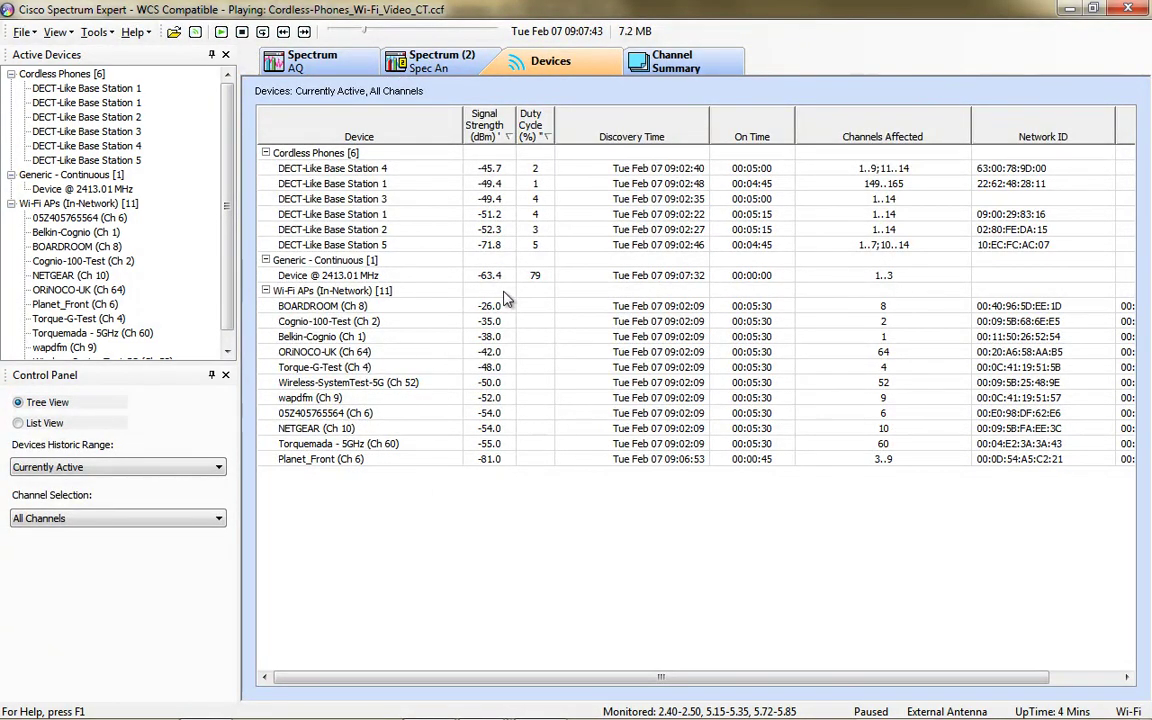
click(324, 68)
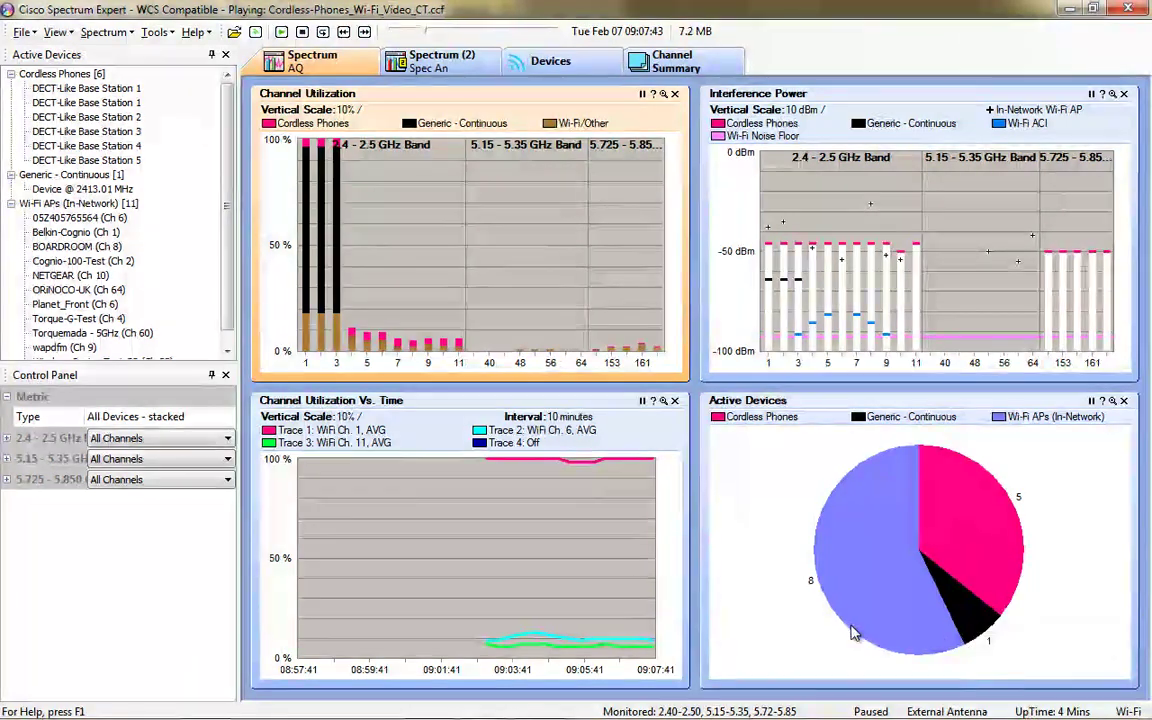
- Play the cordless phone capture in the Spec An view to examine channel 1's duty cycle, and check its device list and channel summary
click(284, 32)
click(430, 61)
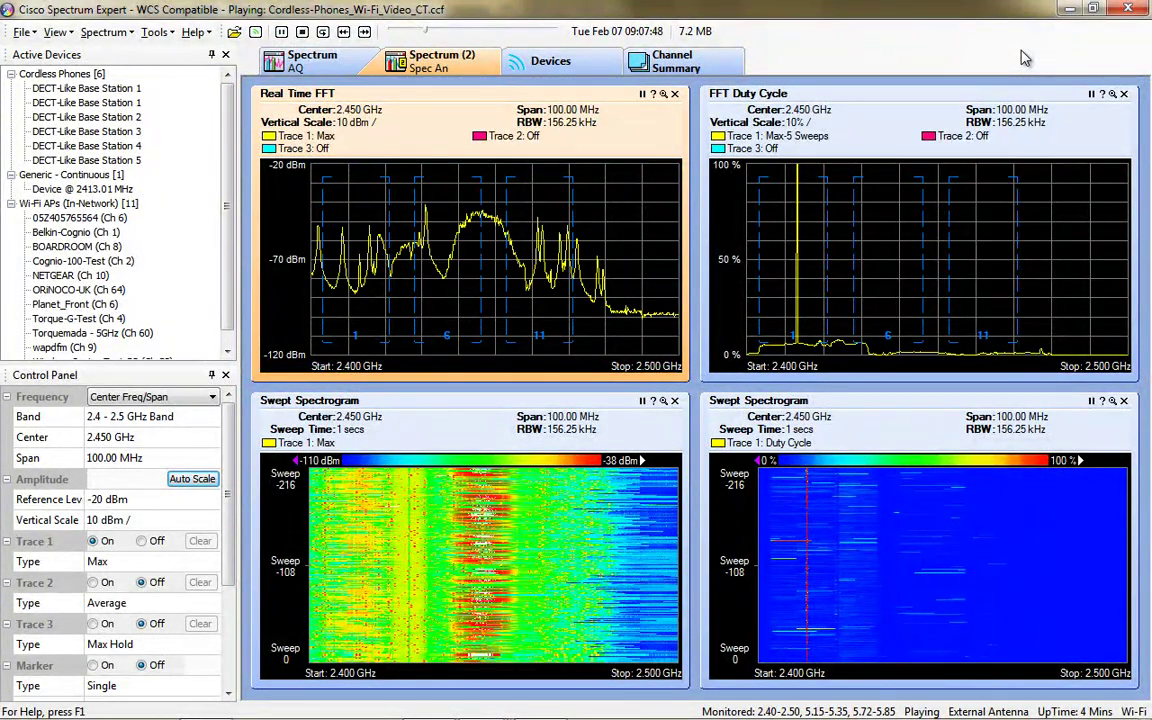
mouse_move(800, 352)
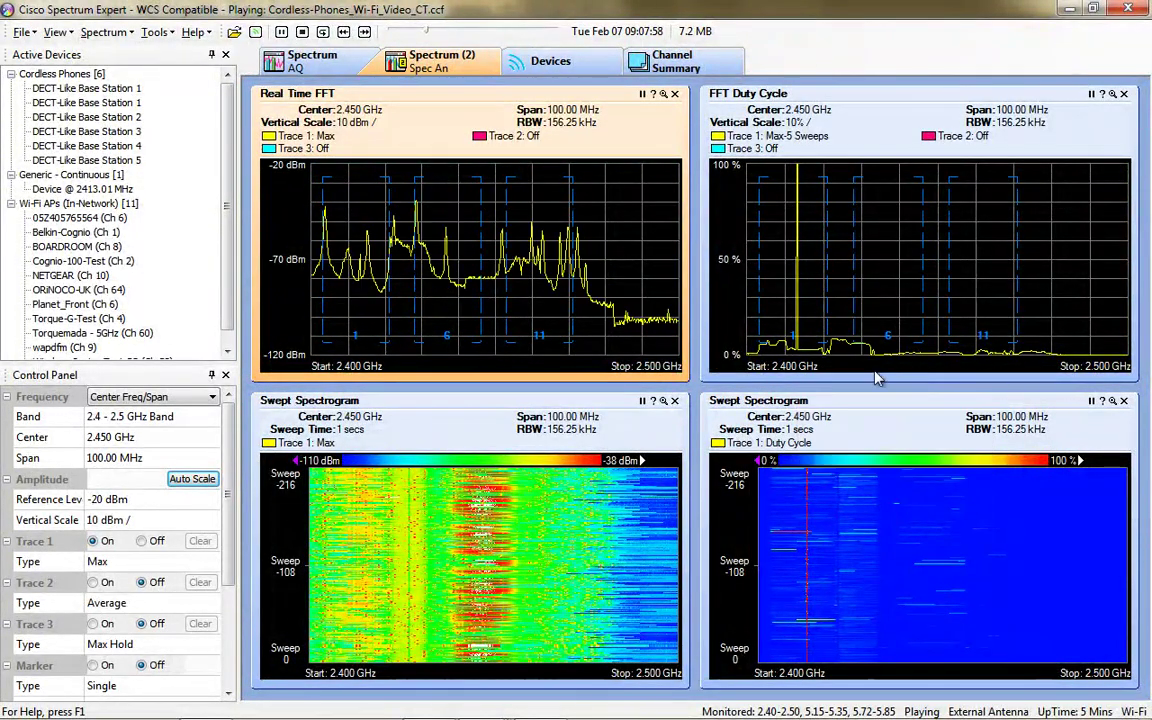
click(547, 62)
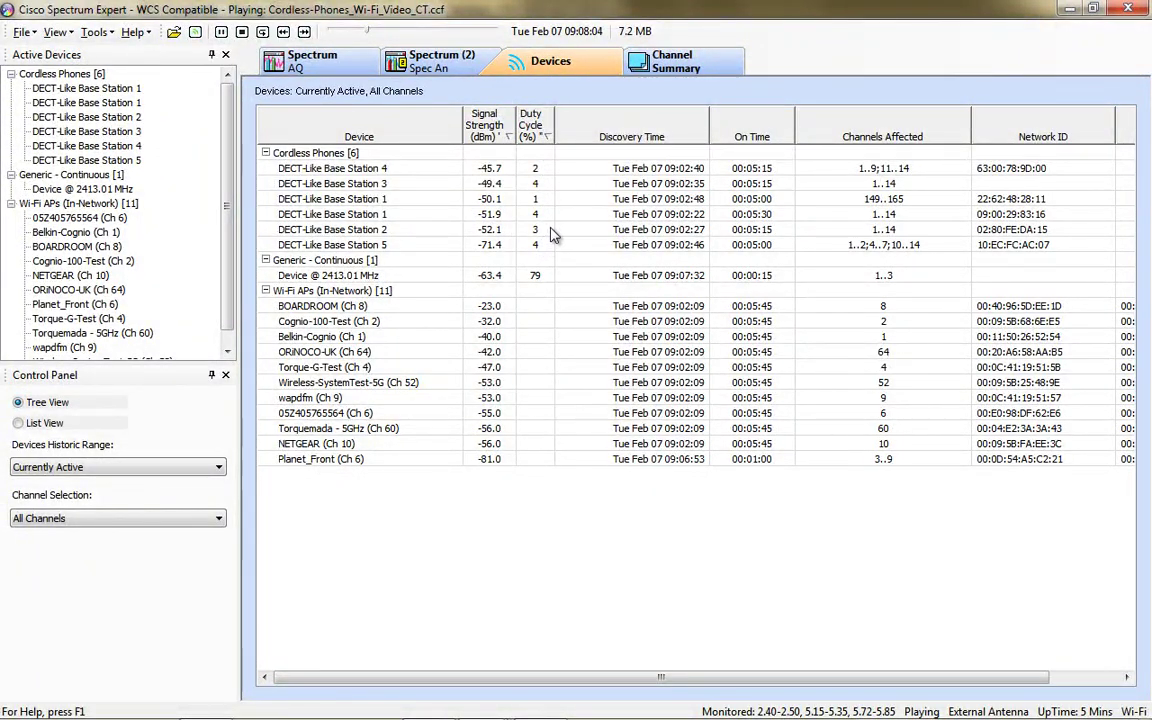
click(665, 66)
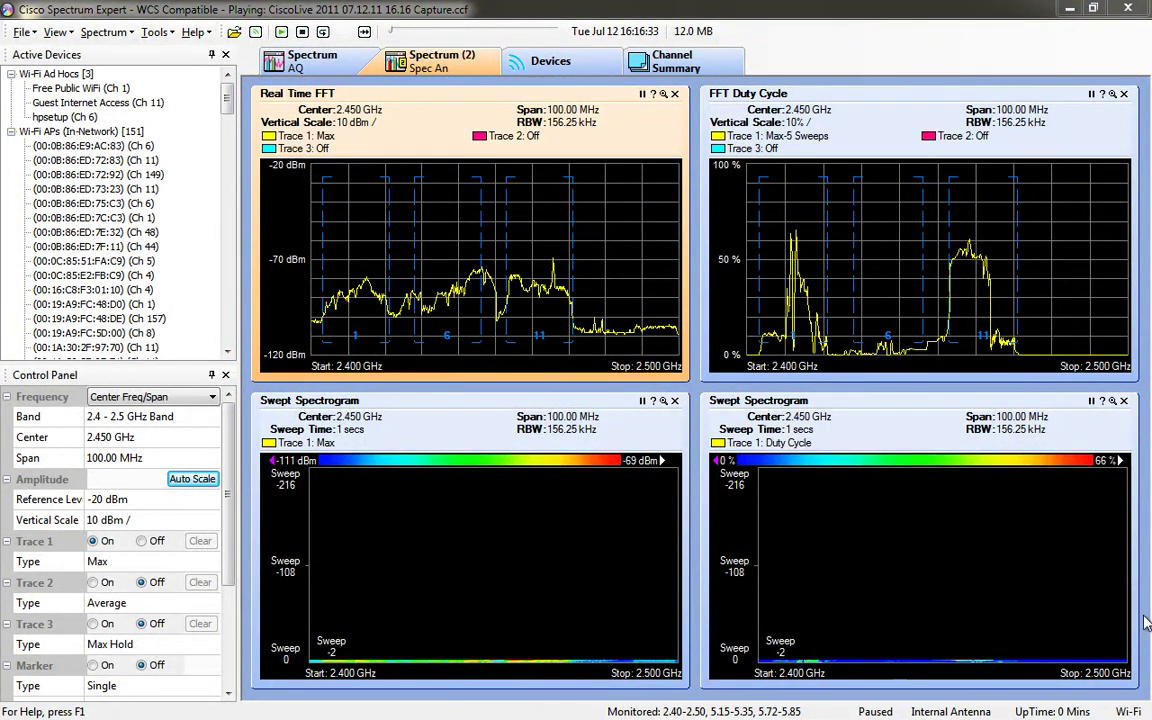
- Play the CiscoLive 2011 capture and look through its active Wi-Fi devices down to the end of the tree
click(281, 32)
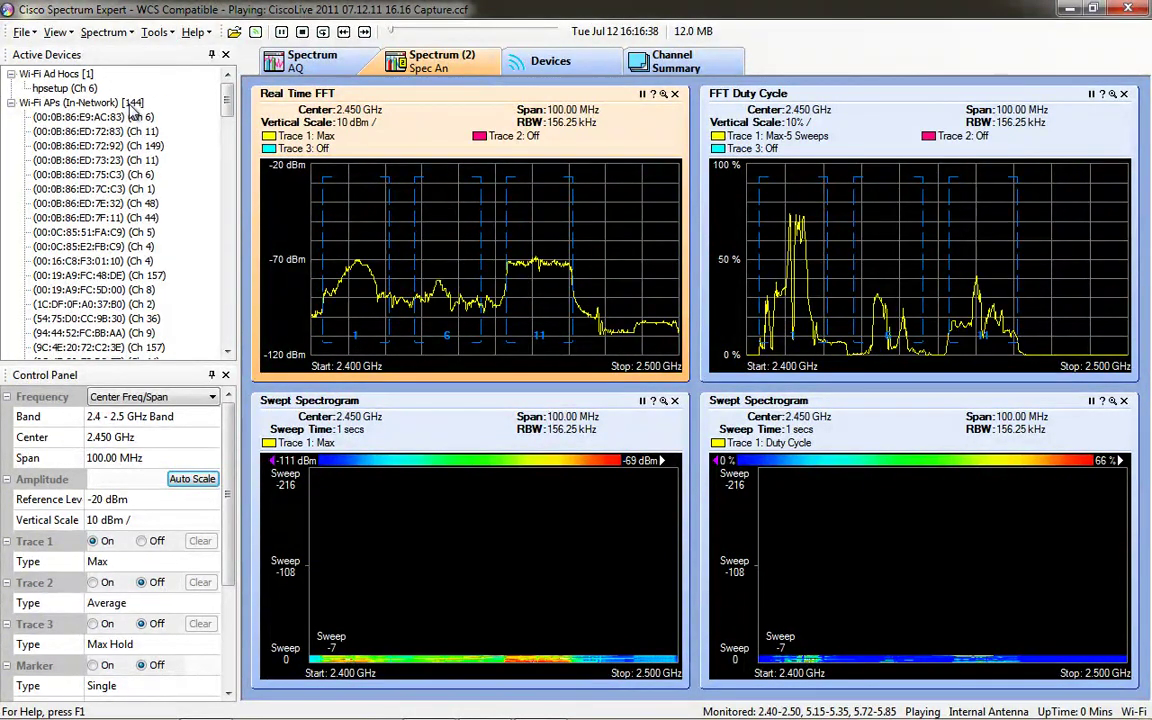
drag(228, 104, 231, 338)
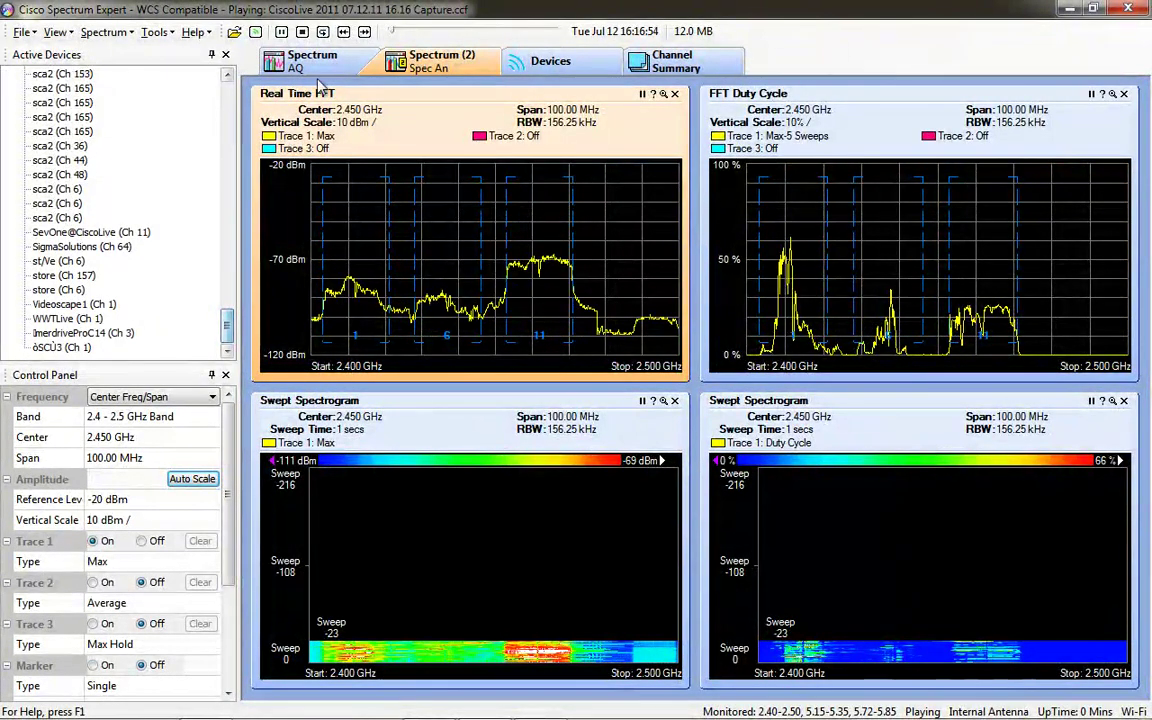
- Examine the CiscoLive capture's AQ charts for 2.4 GHz channel utilization and the device counts per Wi-Fi category
click(305, 62)
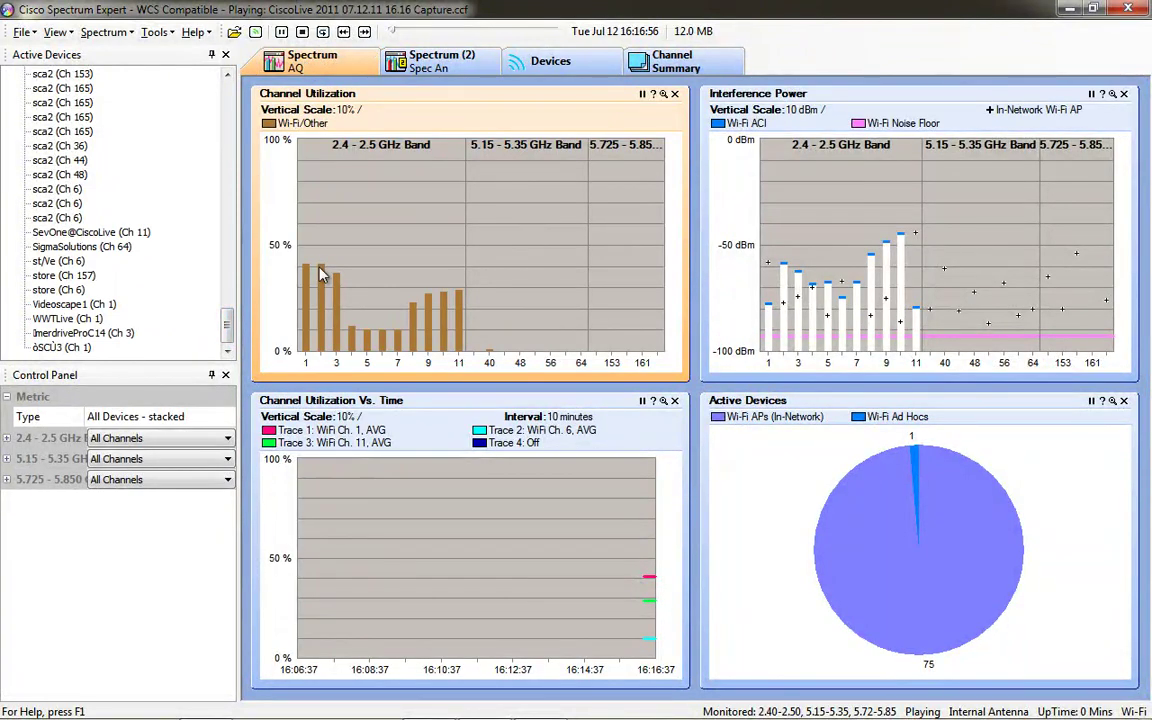
mouse_move(340, 289)
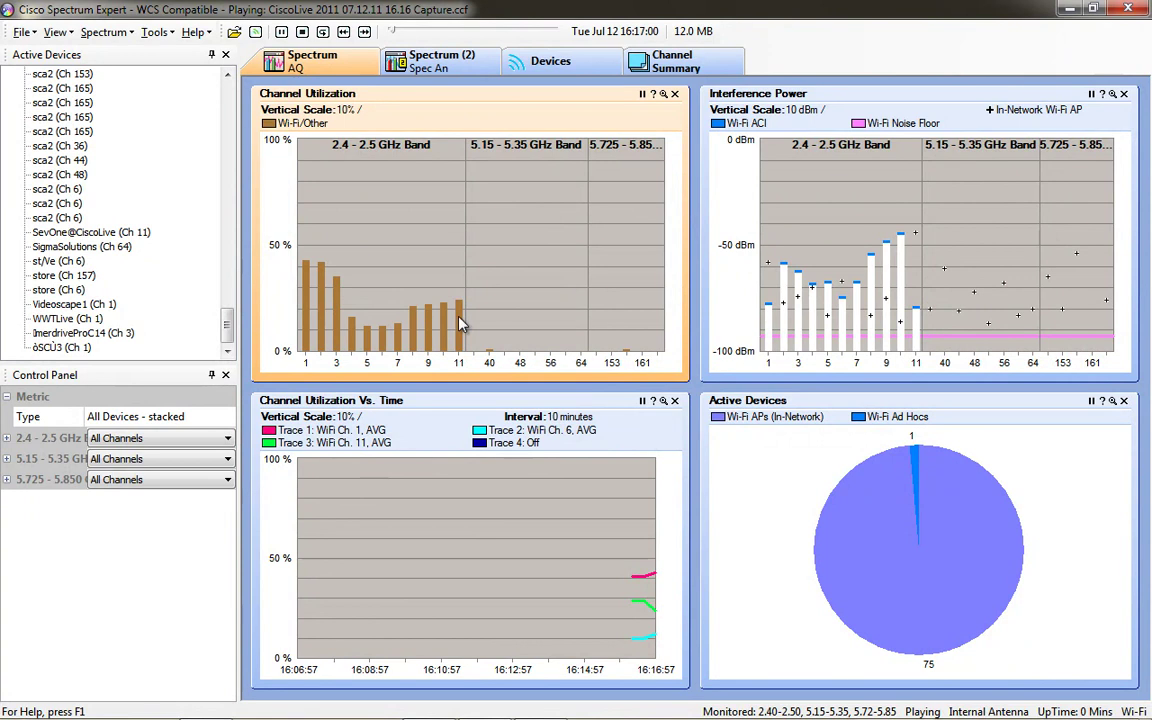
mouse_move(460, 323)
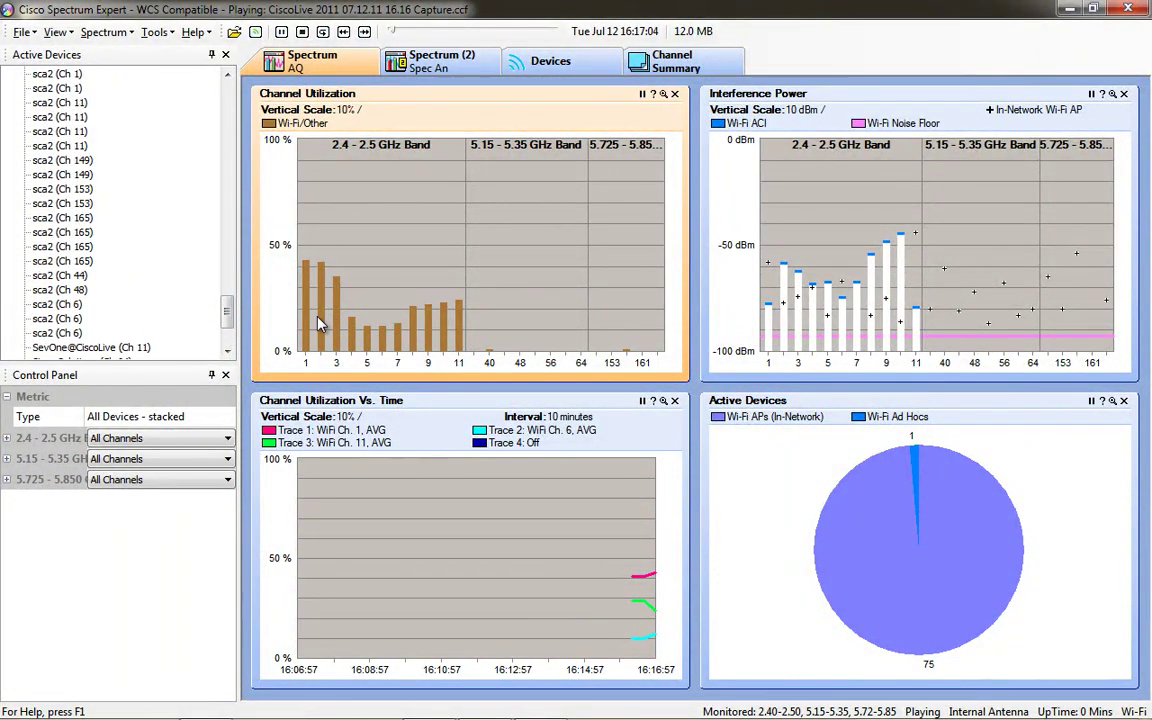
mouse_move(853, 520)
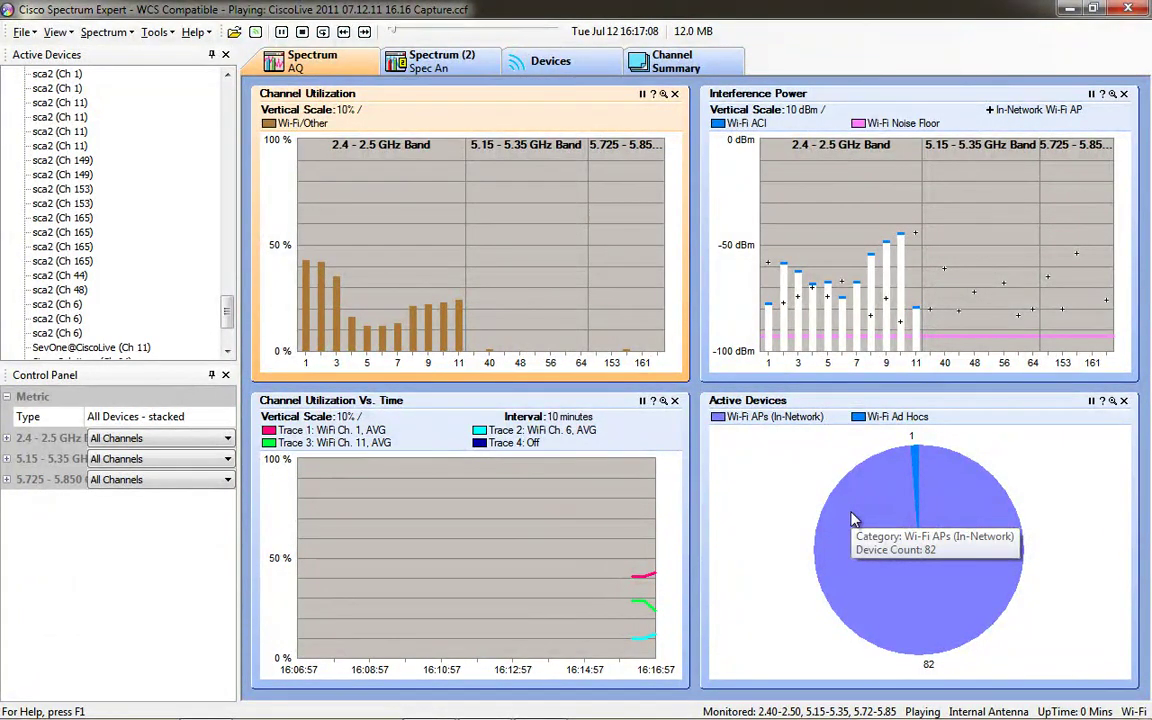
mouse_move(916, 479)
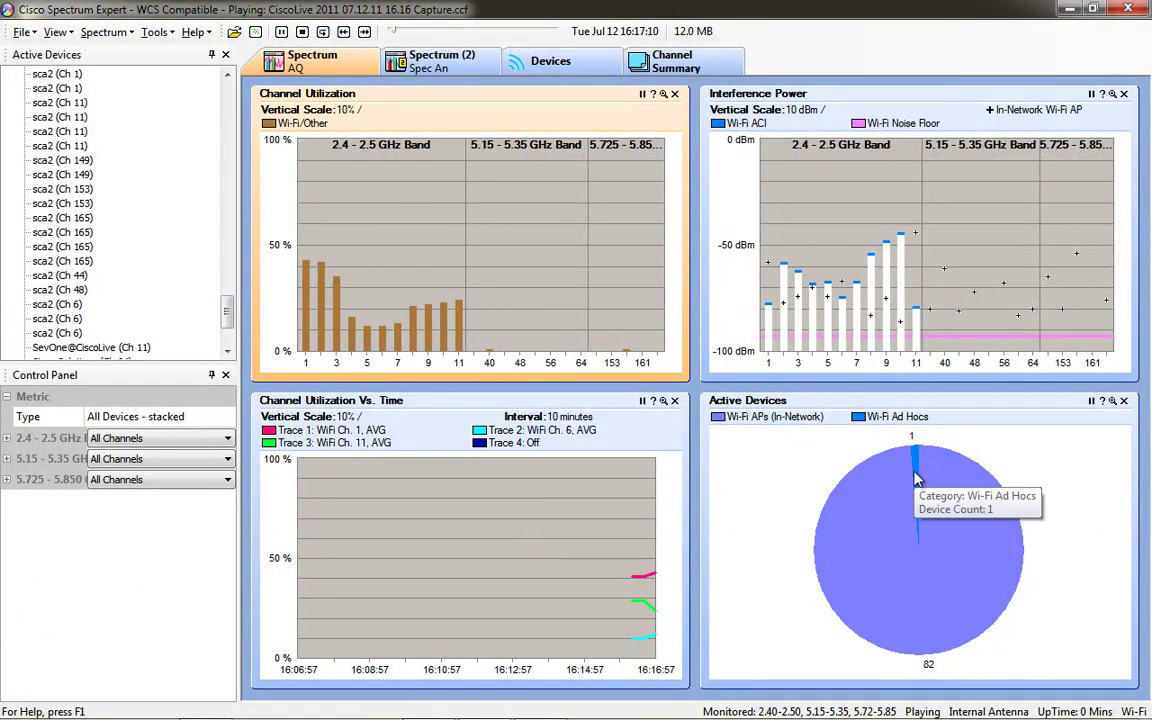
- Examine the generic fixed-frequency channel groups in the active device tree and the device list, checking their duty cycle and affected channels
drag(226, 312, 226, 77)
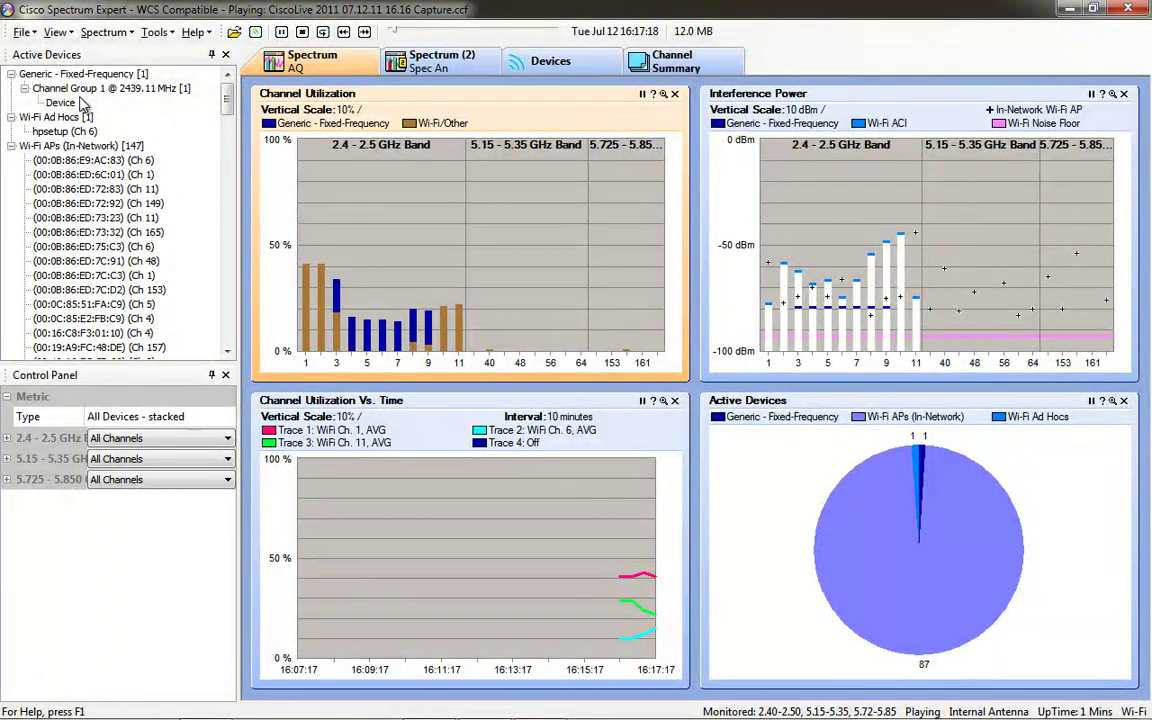
click(100, 89)
click(105, 117)
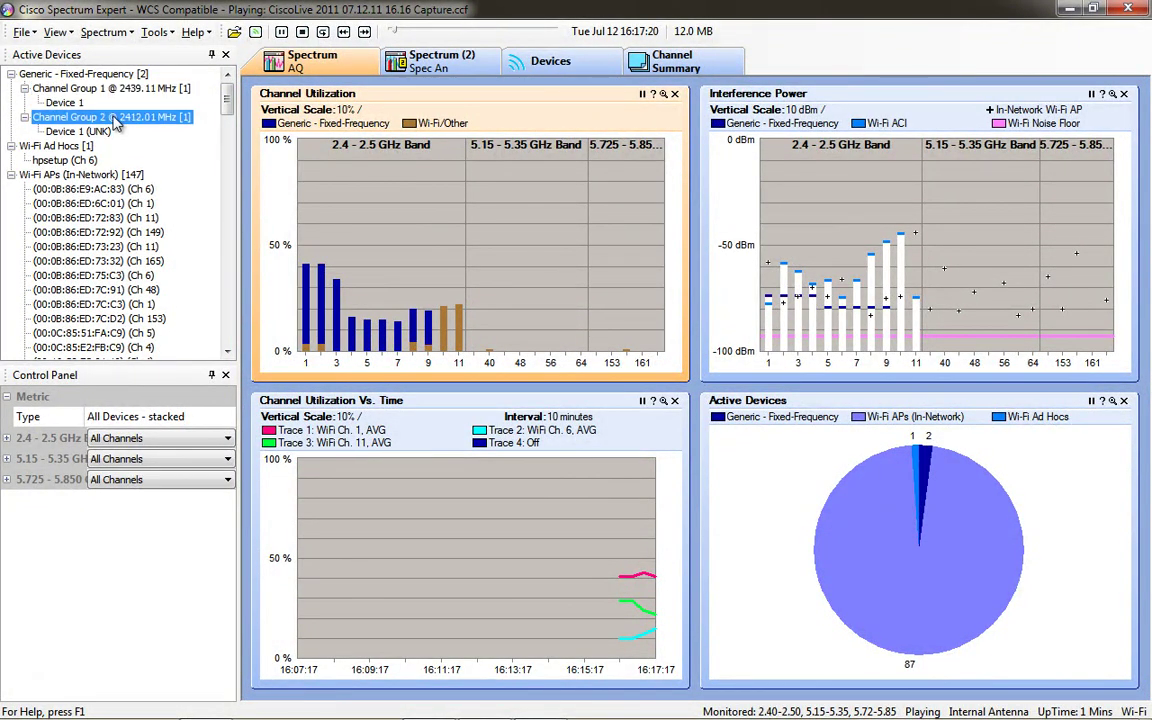
click(430, 61)
click(550, 61)
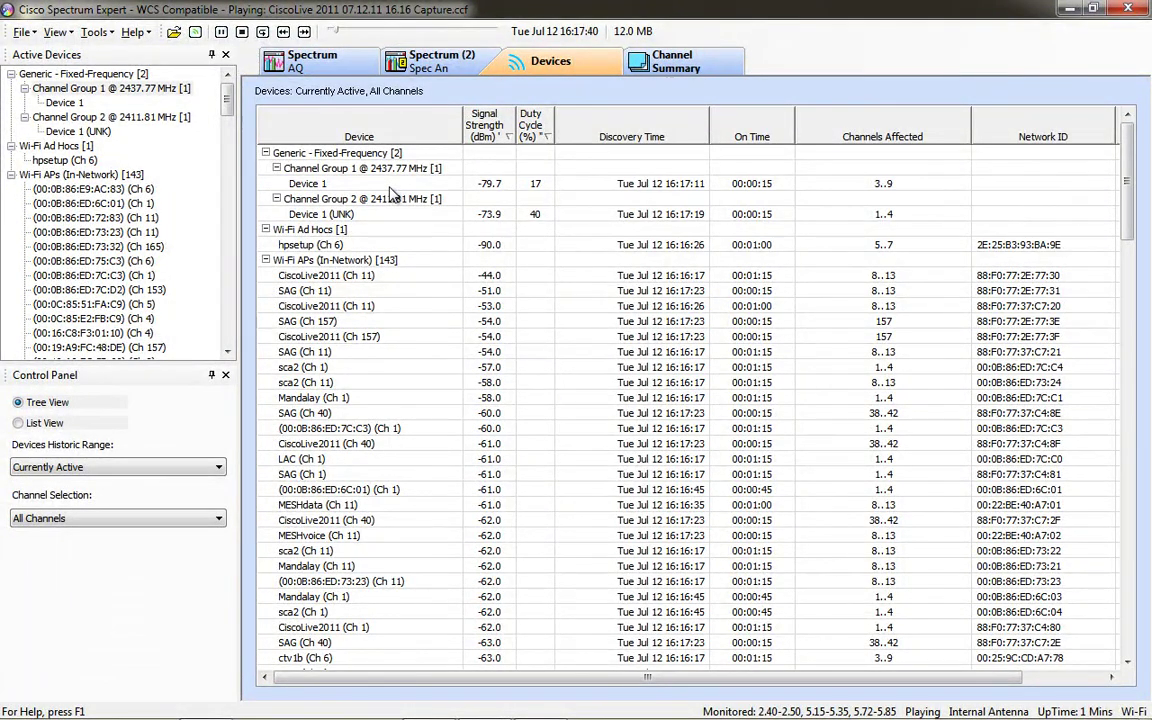
double_click(398, 212)
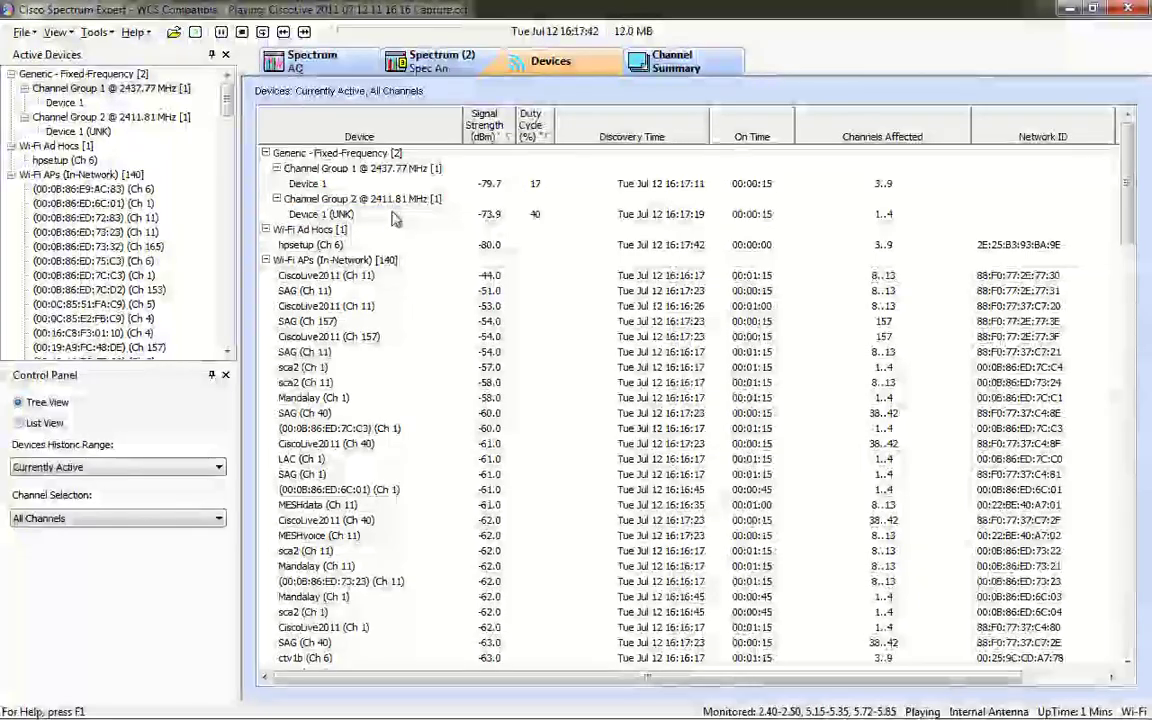
click(809, 126)
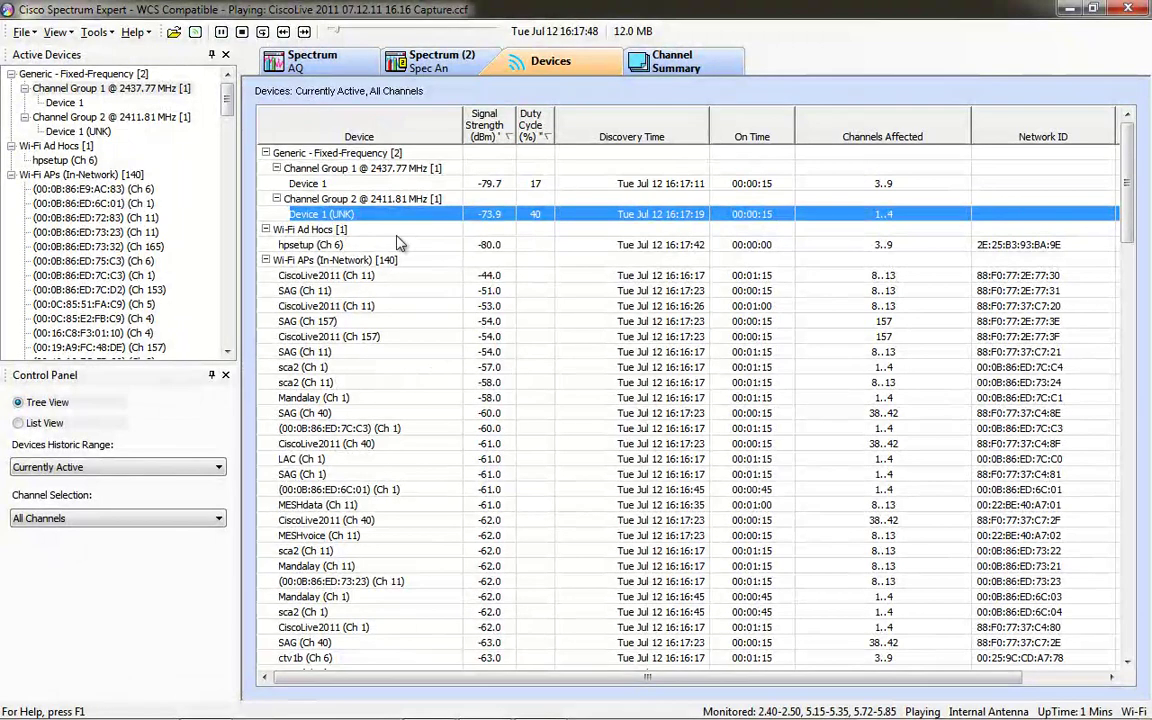
- Compare the fixed-frequency interferers' effect on the 2.4 GHz channels across the AQ charts, Spec An traces, device list and channel summary
click(339, 66)
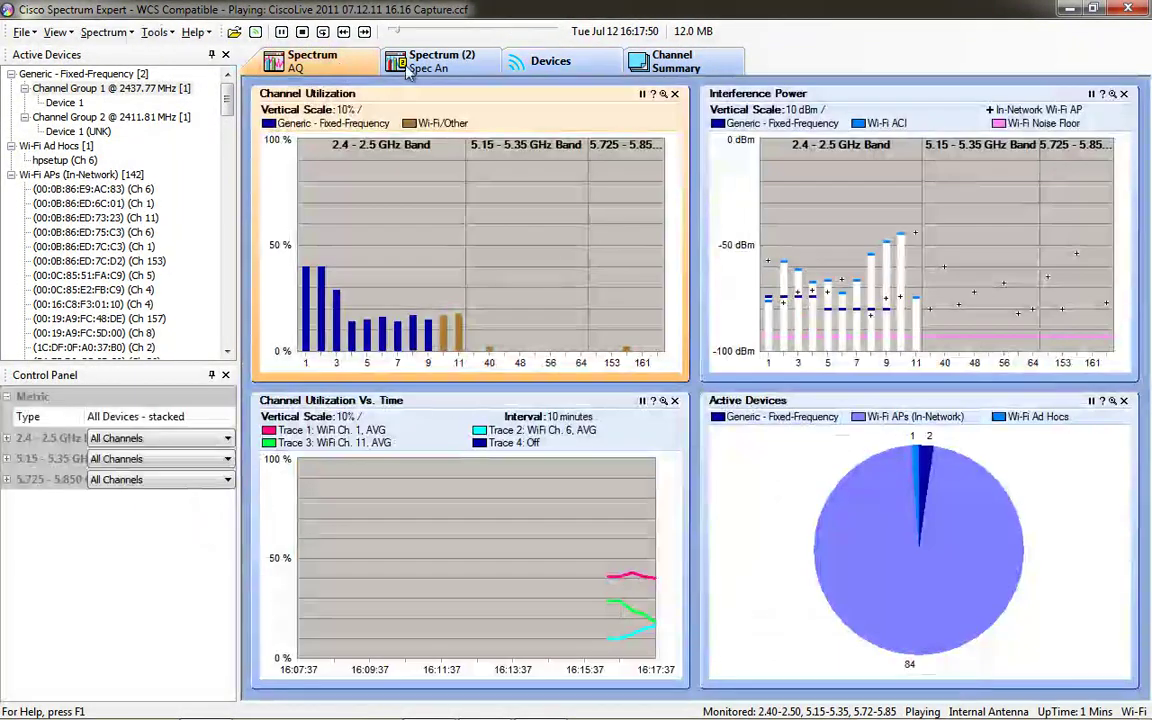
click(452, 66)
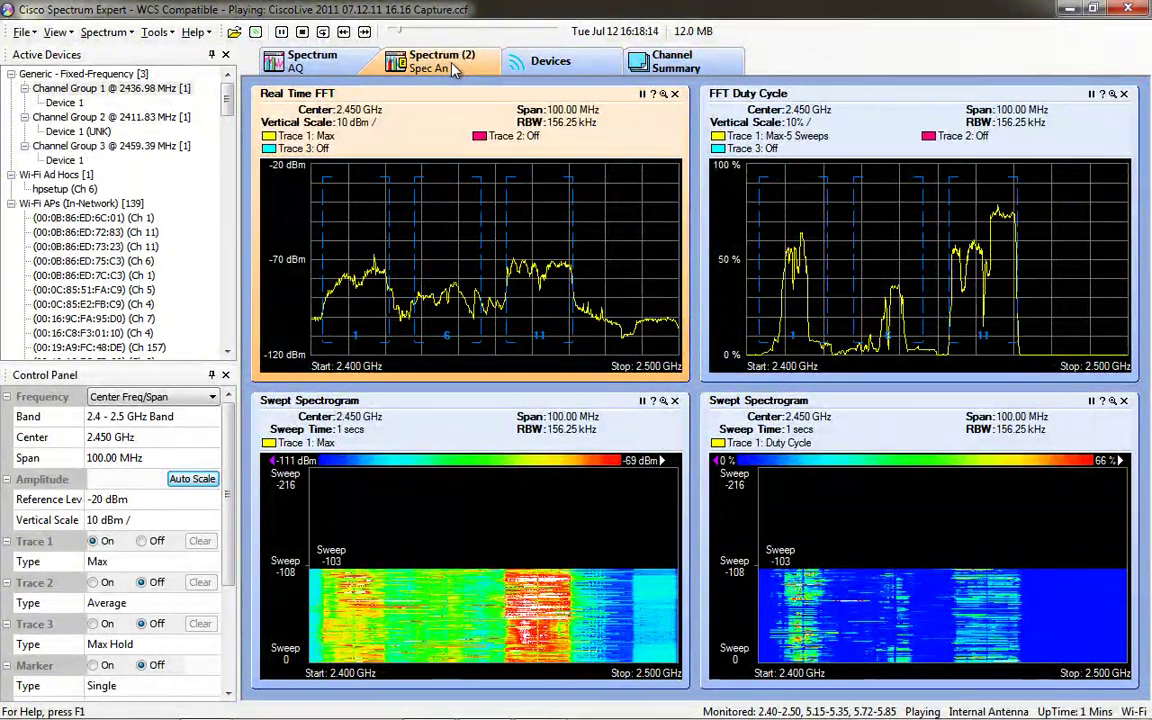
click(541, 64)
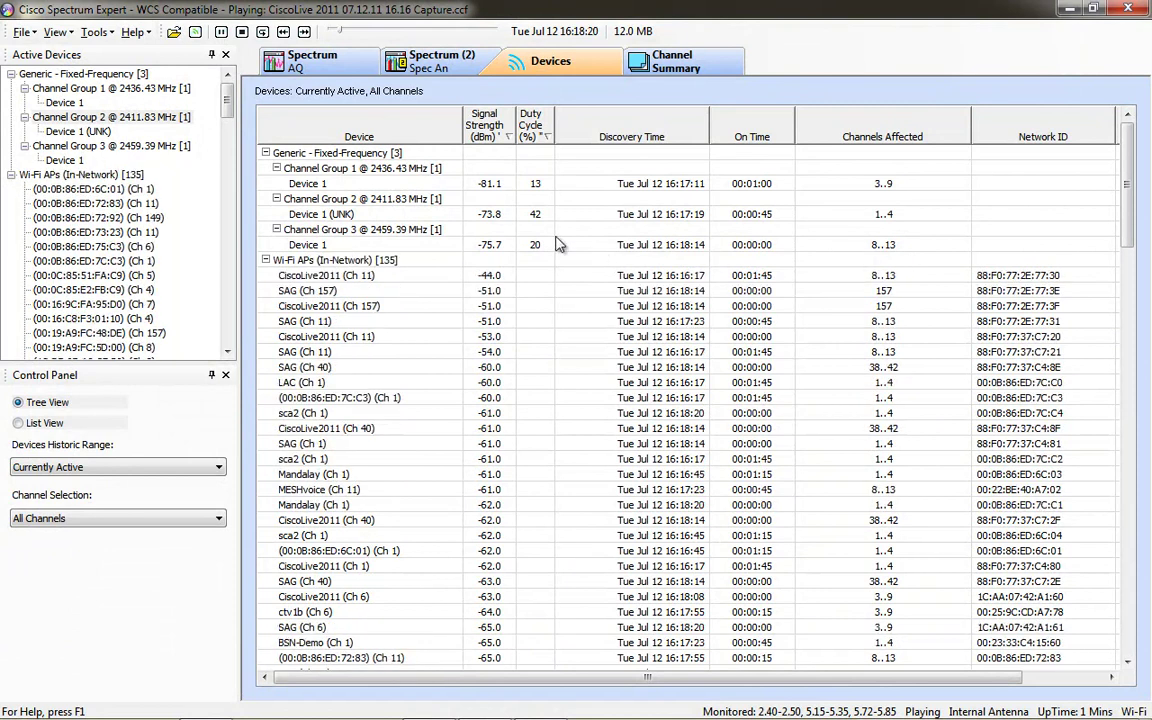
click(680, 61)
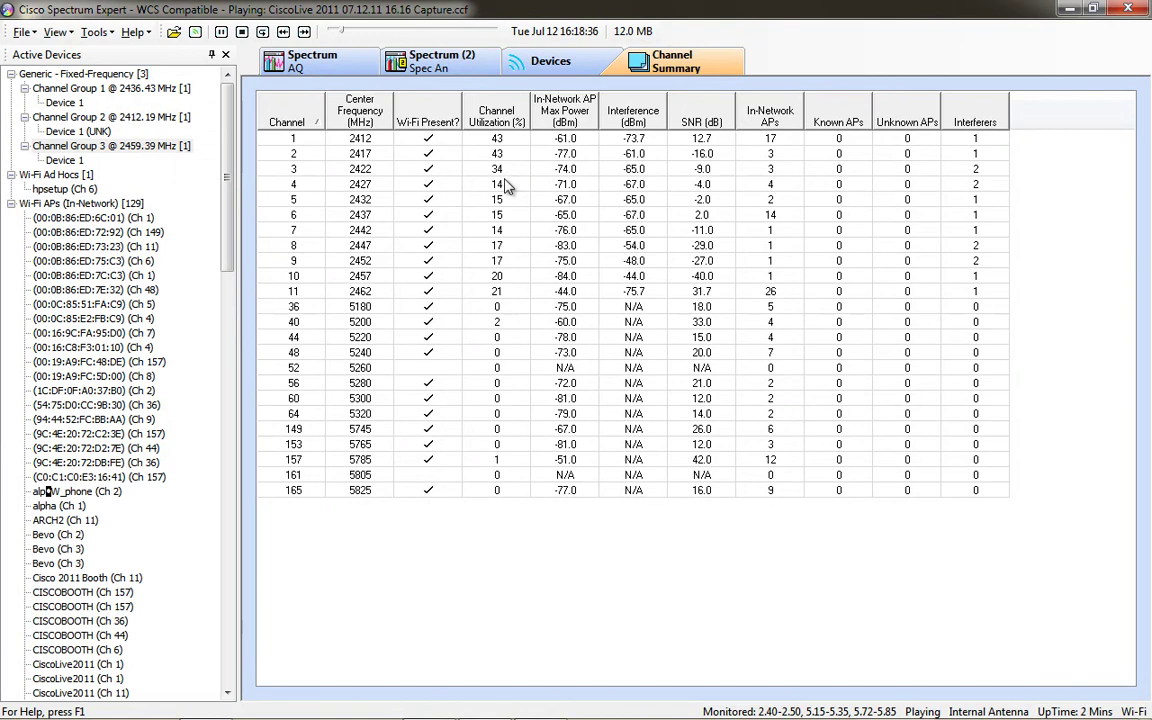
click(323, 62)
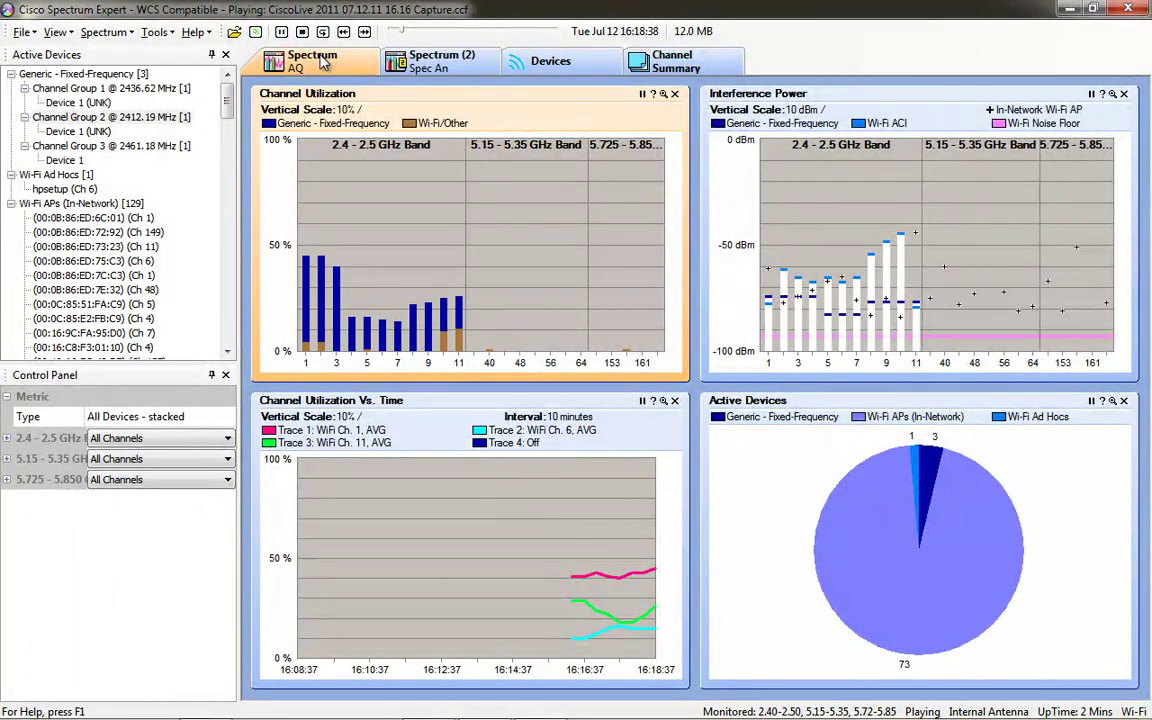
click(402, 62)
click(548, 68)
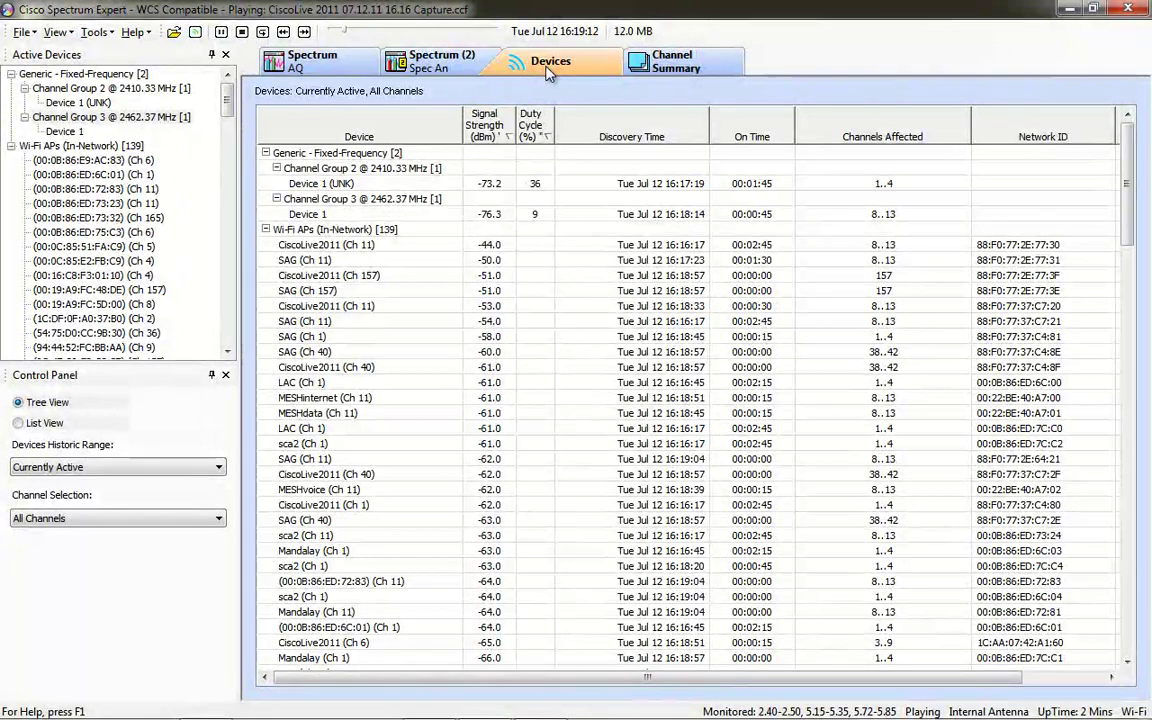
- Jump the capture playback ahead to about 16:22 and check the Bluetooth and fixed-frequency entries in the device list
click(366, 31)
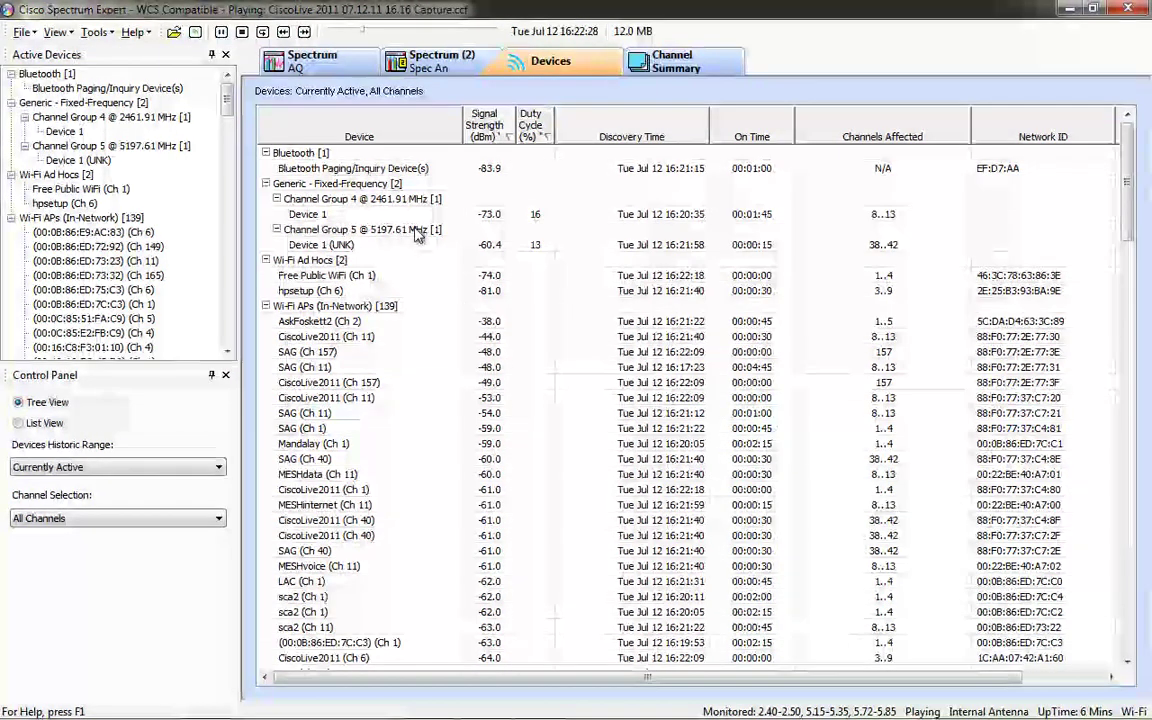
drag(1126, 215, 1140, 268)
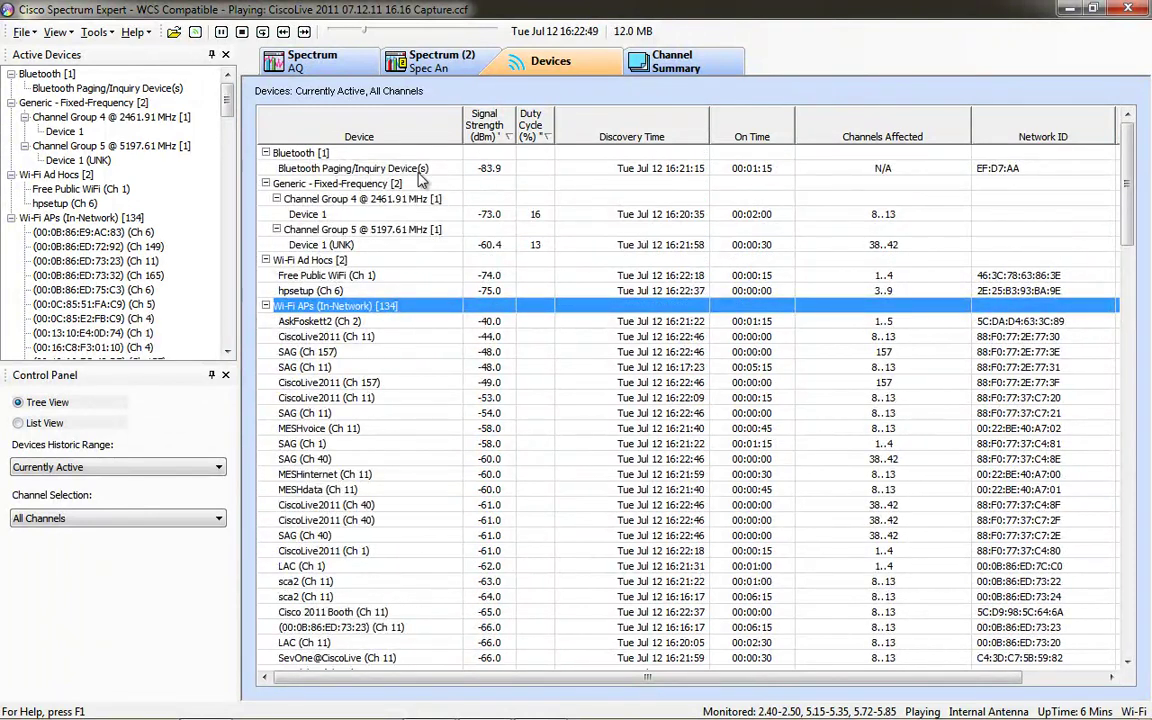
click(372, 168)
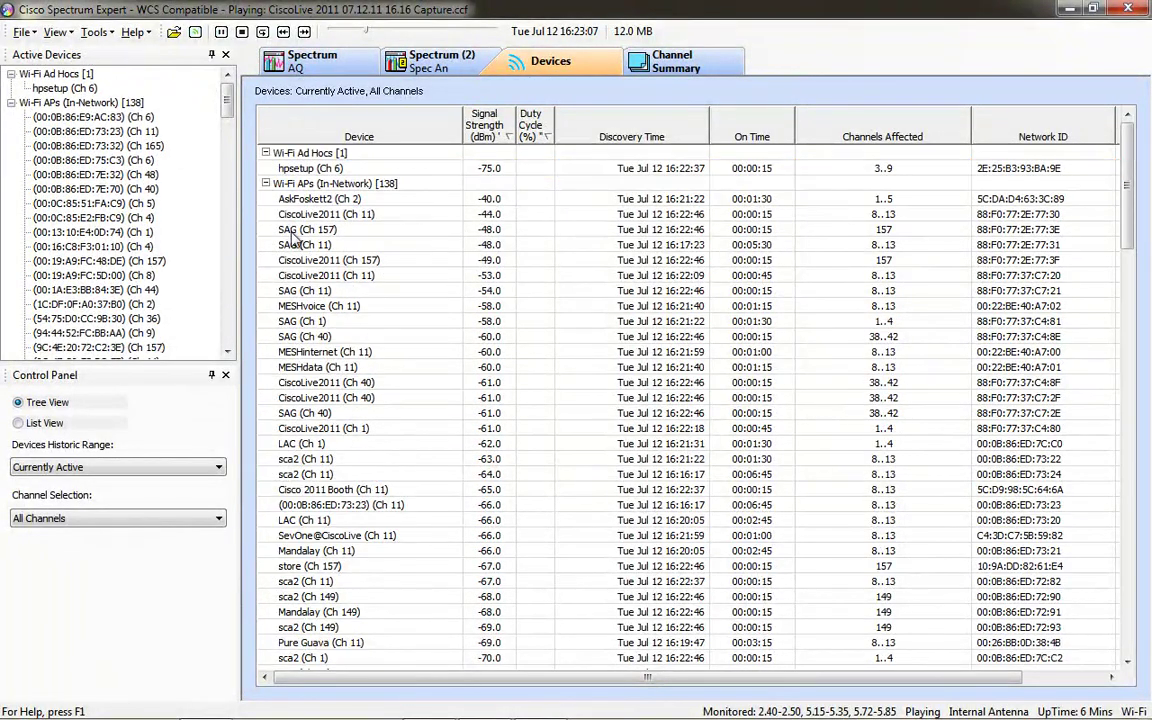
- View the device information of the strongest channel 2 access point, and sort the device list by channels affected
double_click(380, 205)
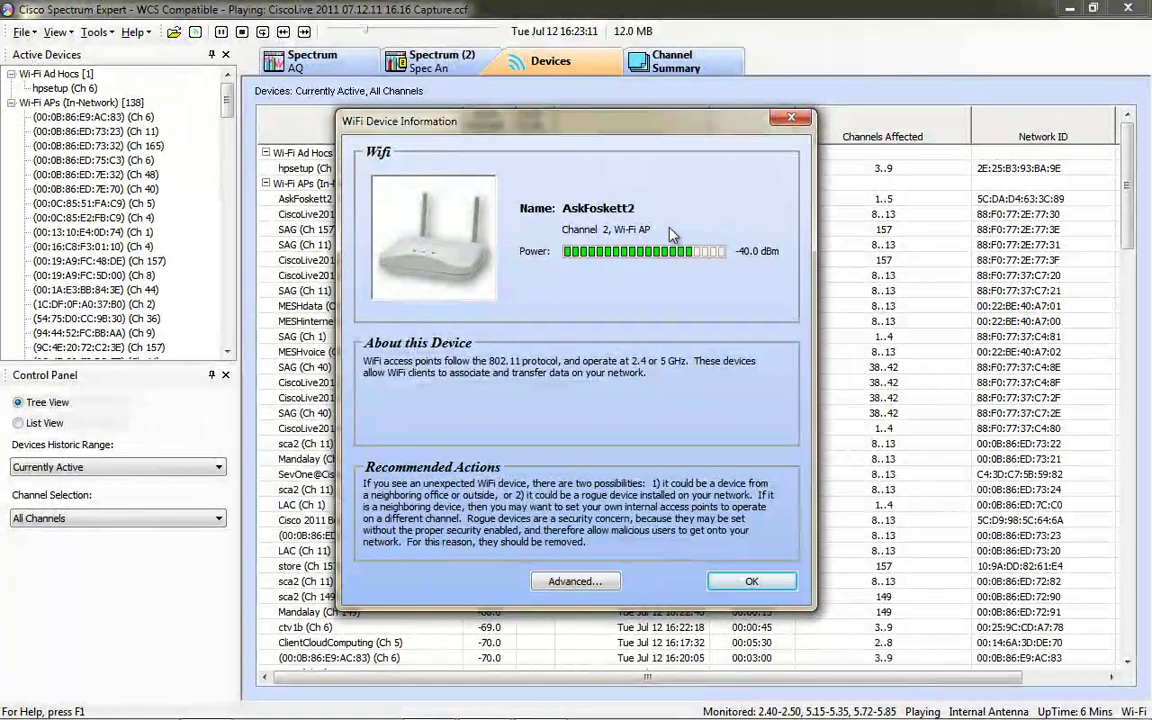
click(791, 121)
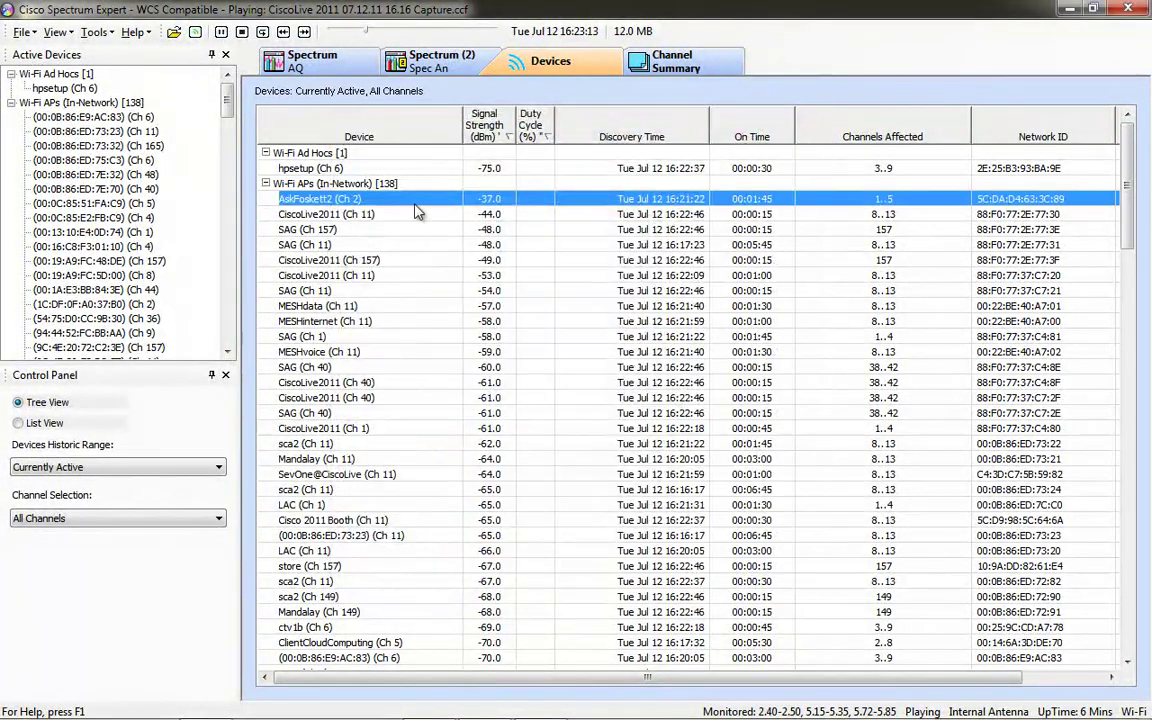
click(908, 139)
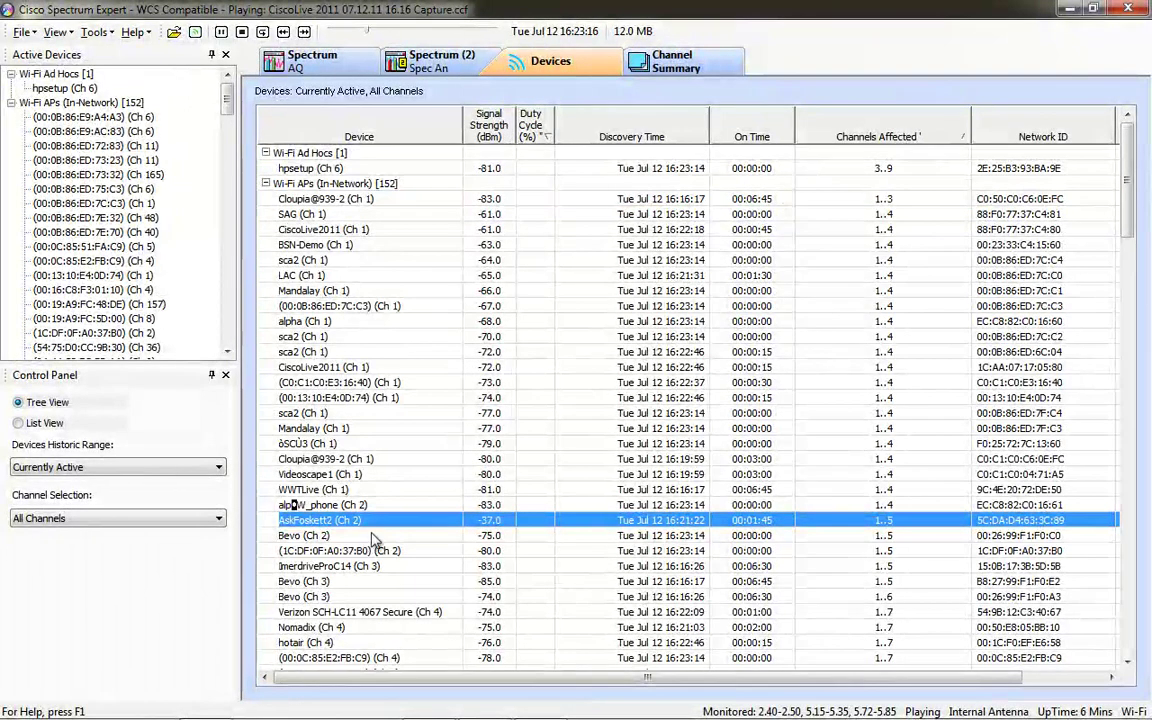
scroll(383, 527, down, 1)
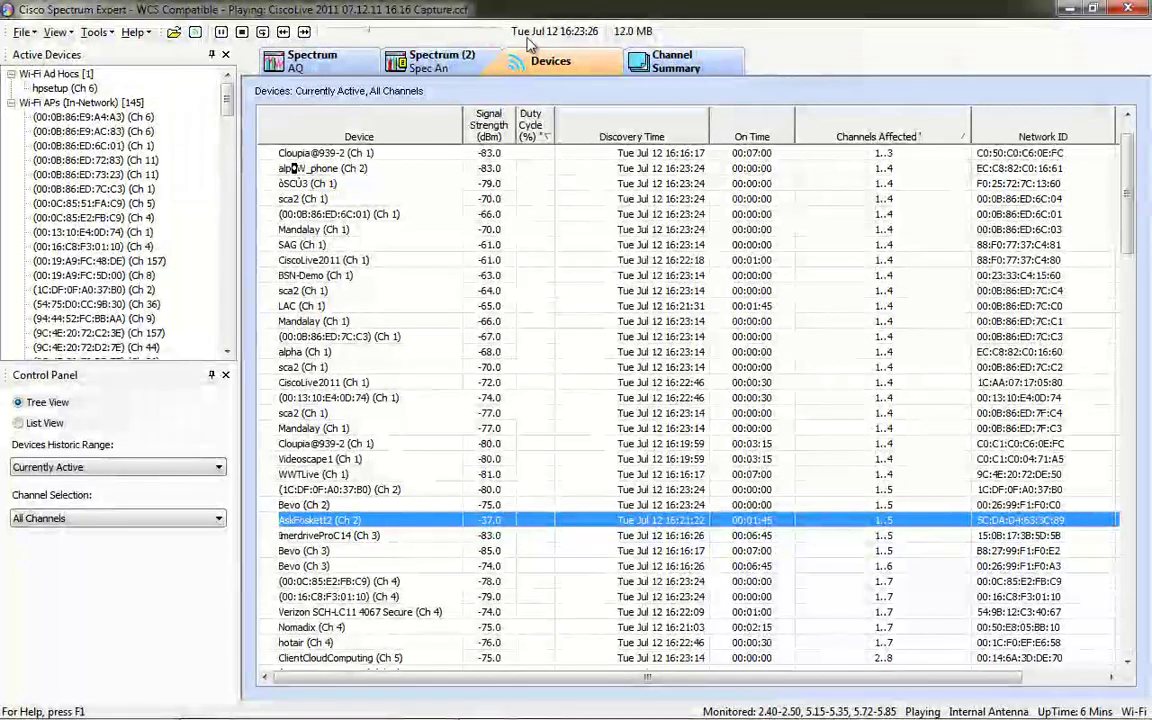
- Check which devices affect channel 2 in the Spec An view, and compare them with the device list and channel summary
click(470, 60)
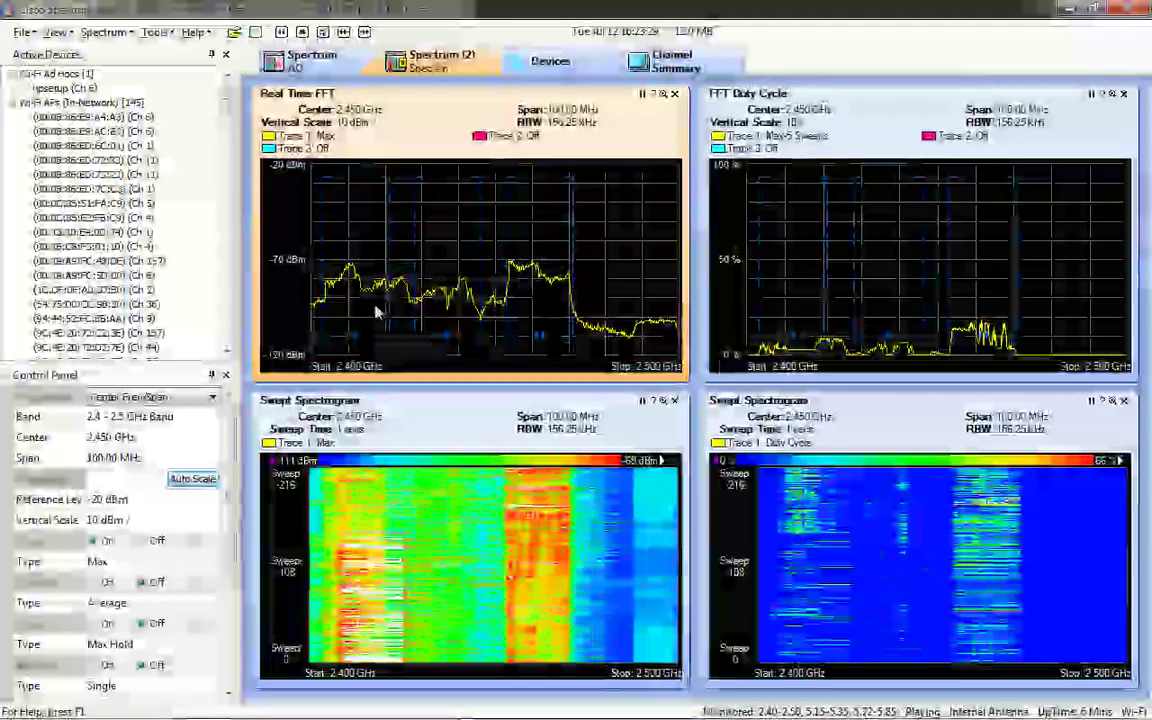
mouse_move(375, 346)
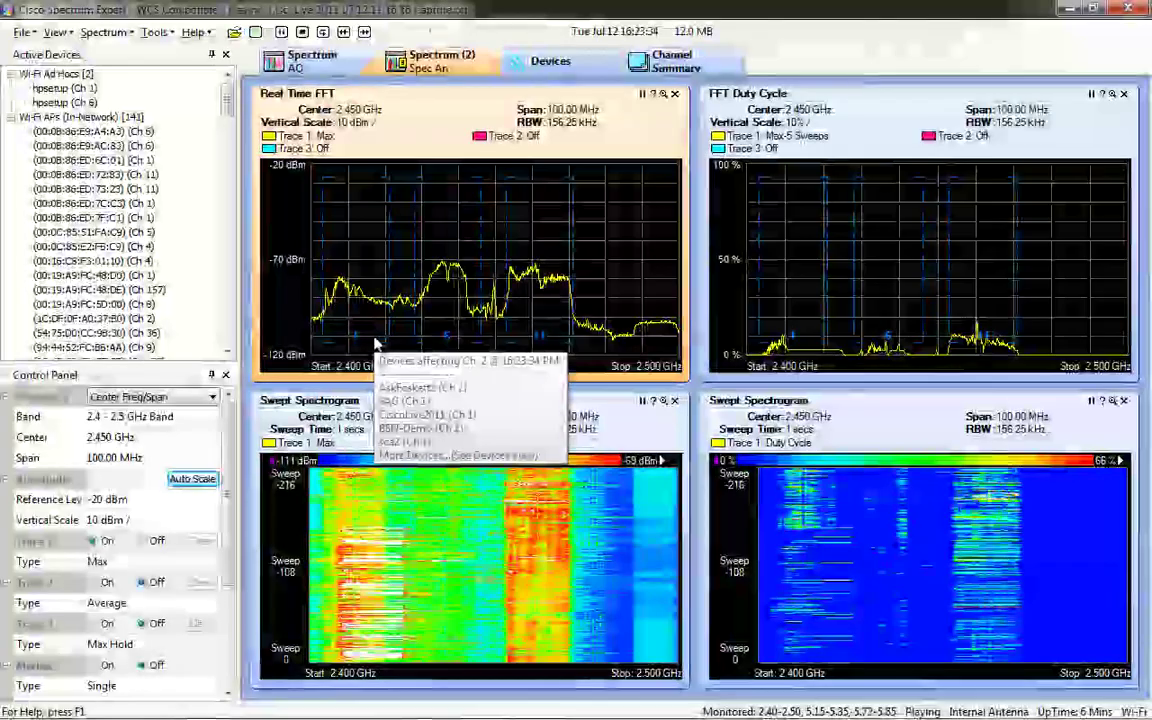
click(538, 64)
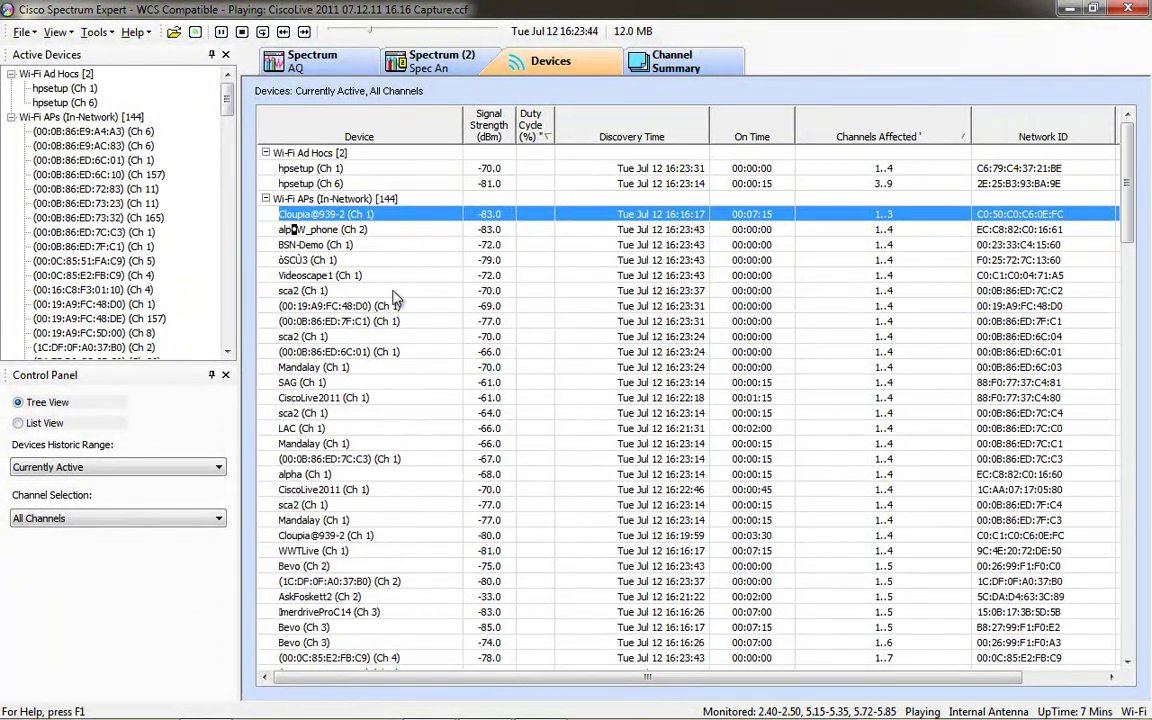
click(441, 58)
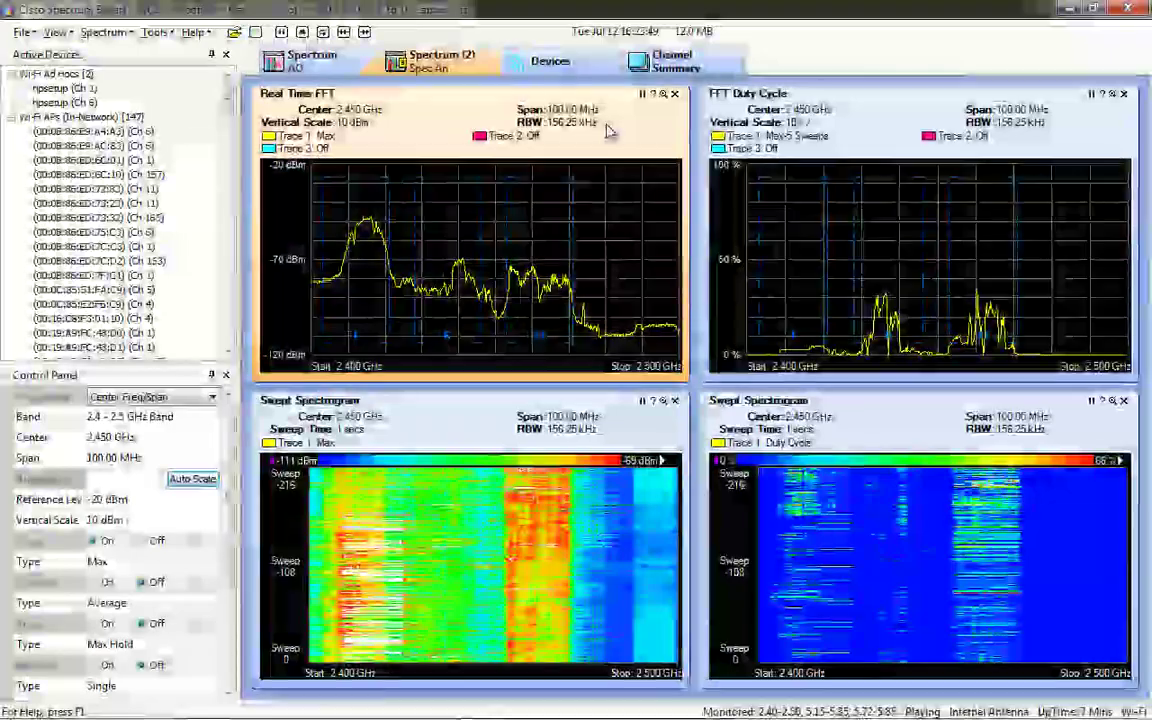
click(650, 64)
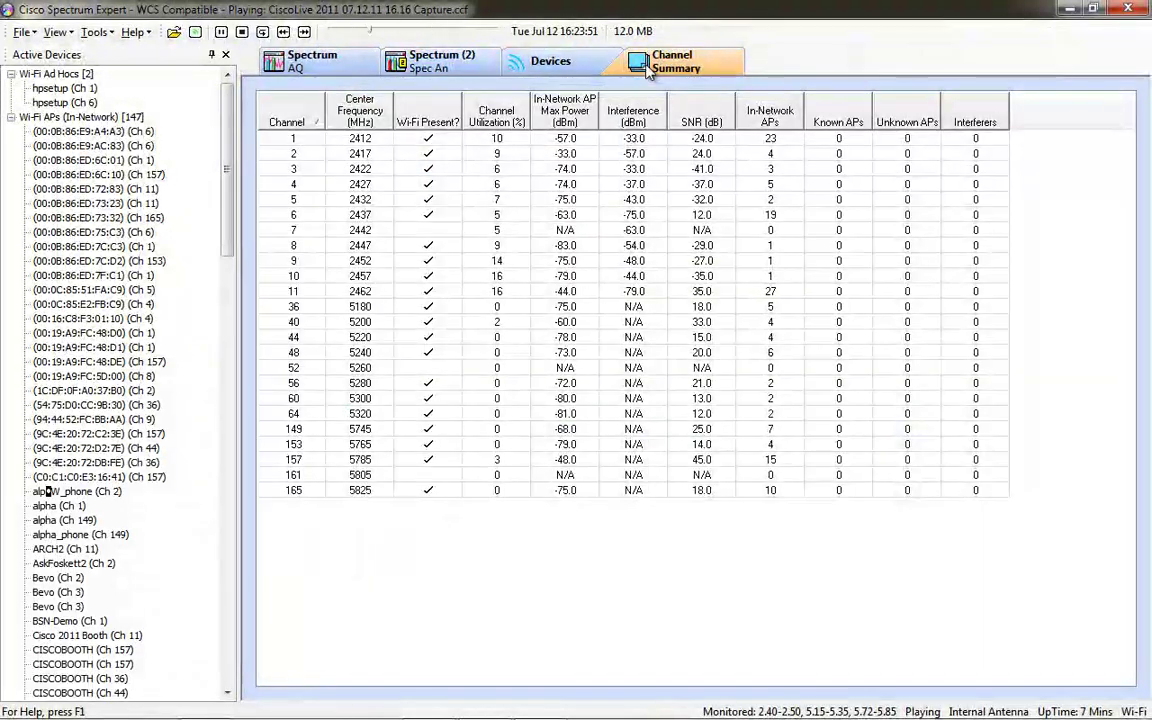
- Move the playback forward in stages to about 16:33 and check the fixed-frequency devices near 2461 MHz in the device list
click(550, 61)
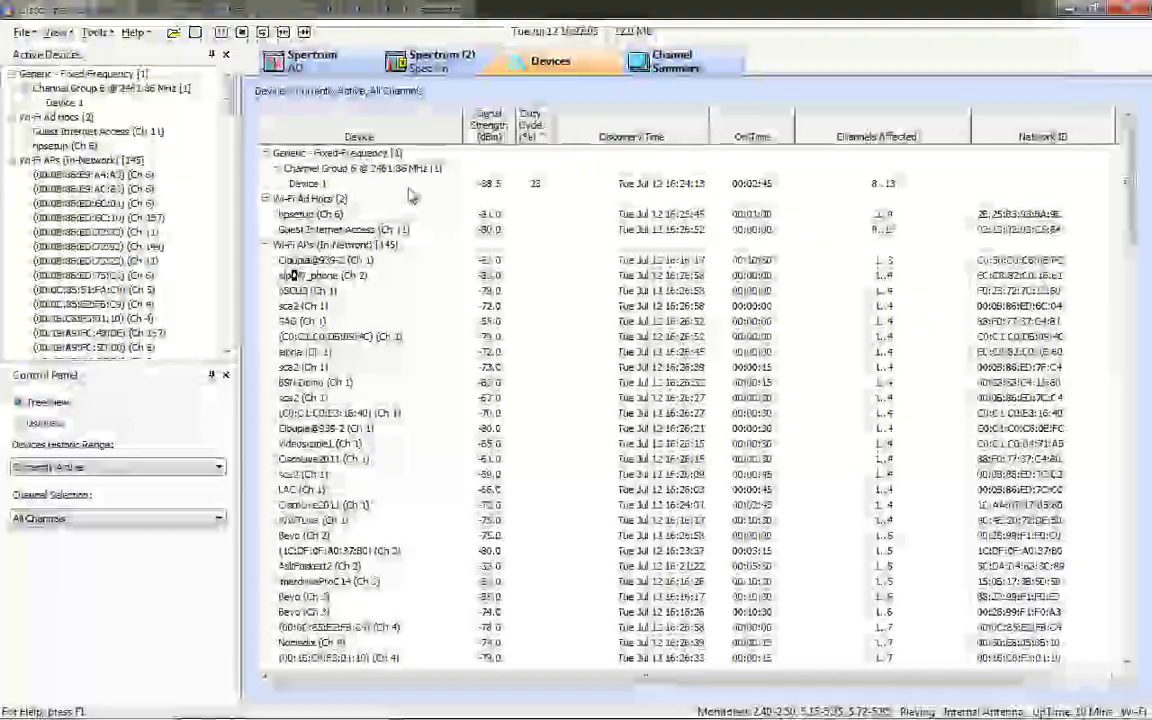
click(407, 186)
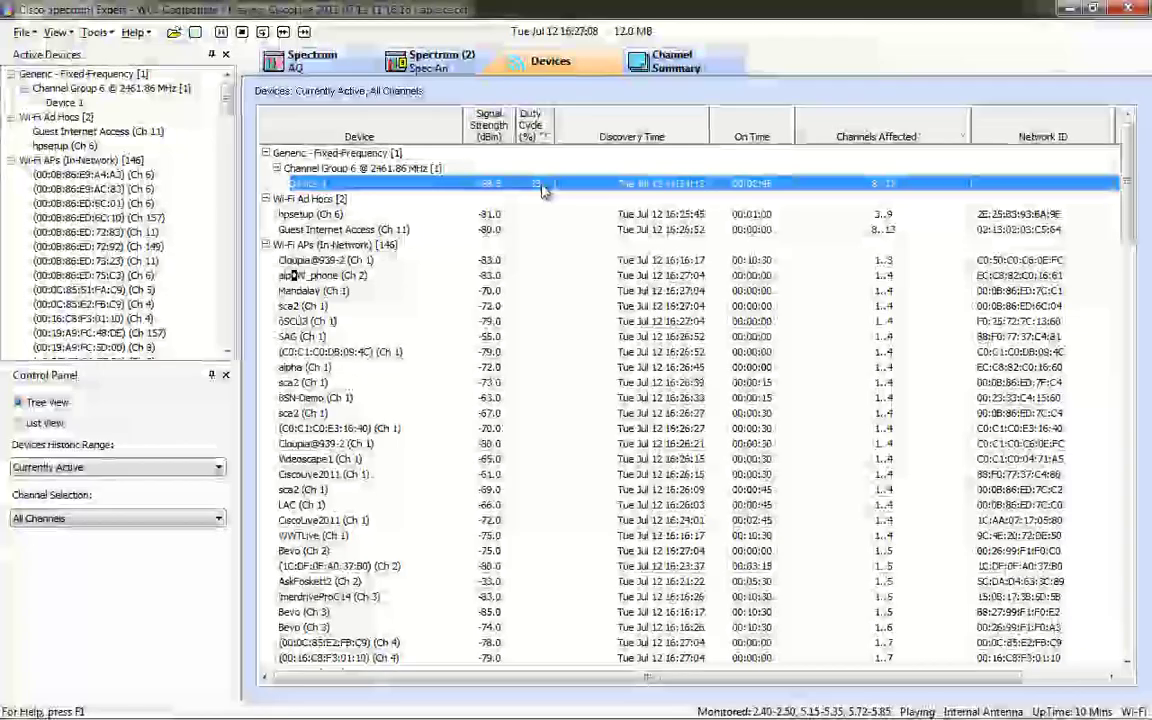
click(441, 31)
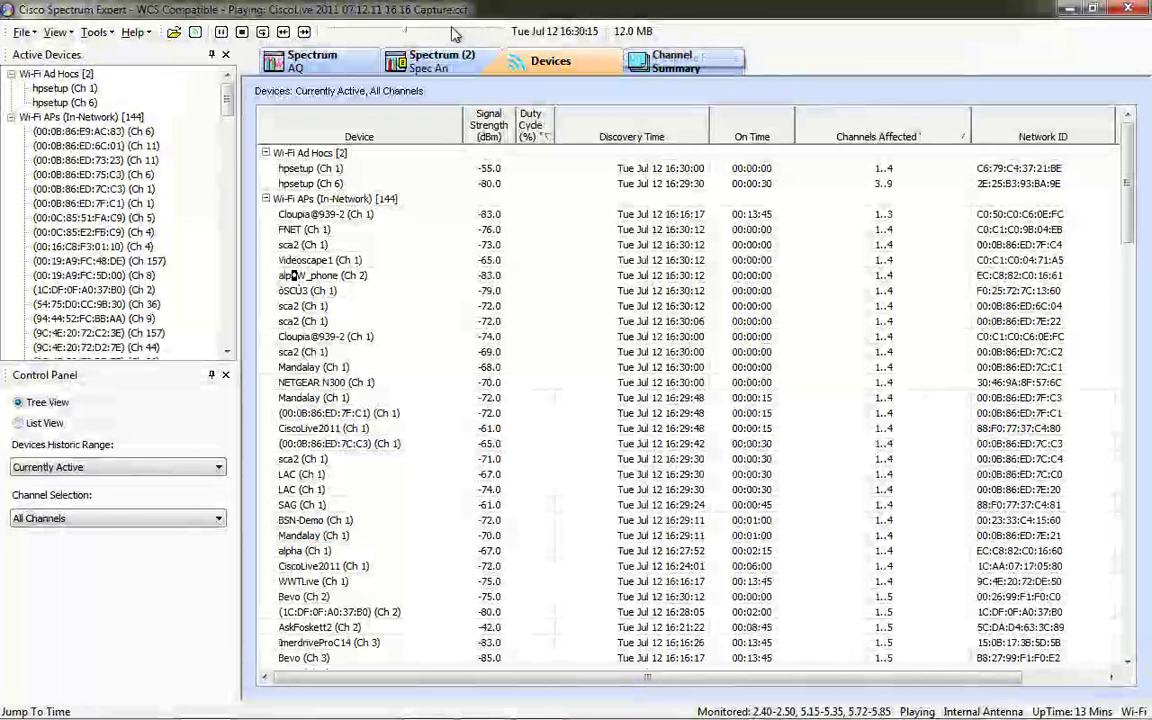
click(441, 29)
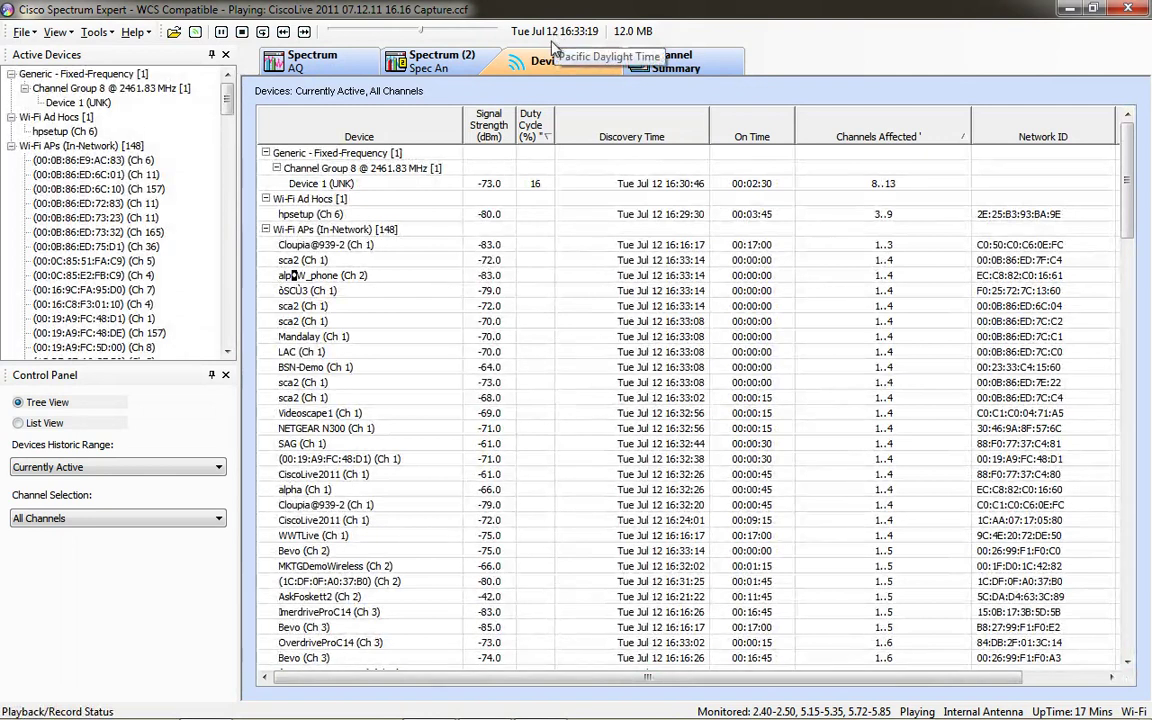
click(416, 185)
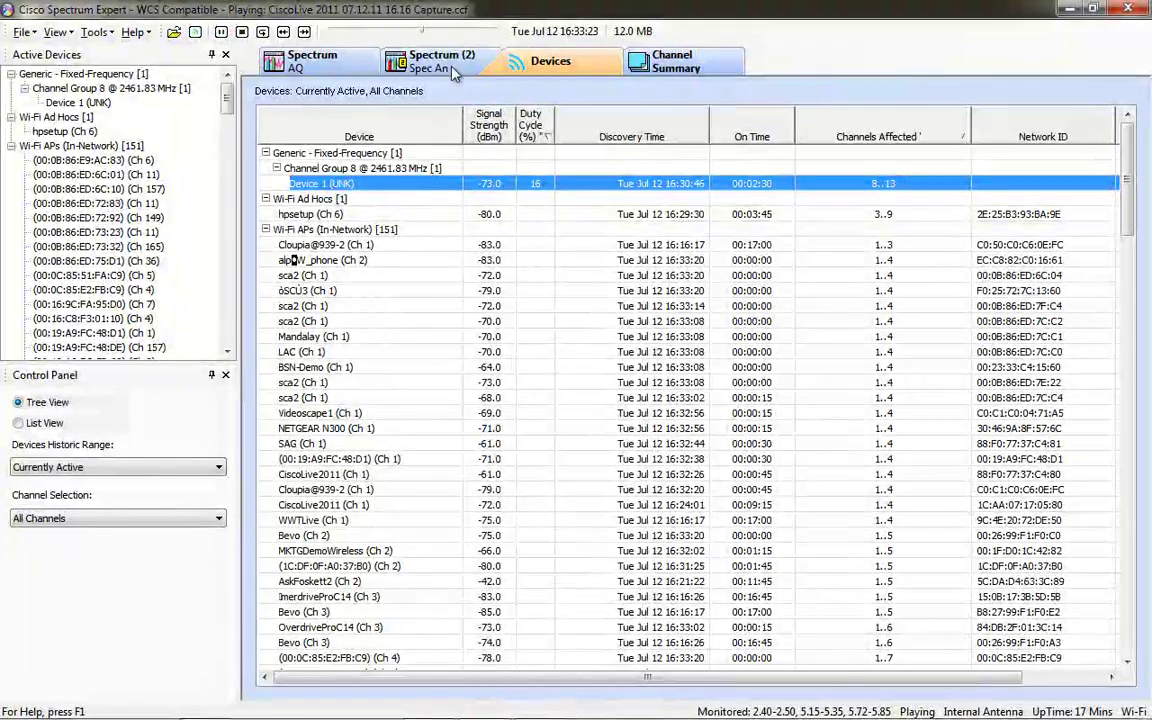
- Advance the playback in stages to about 16:45, checking the device list for interferers at each point
click(450, 33)
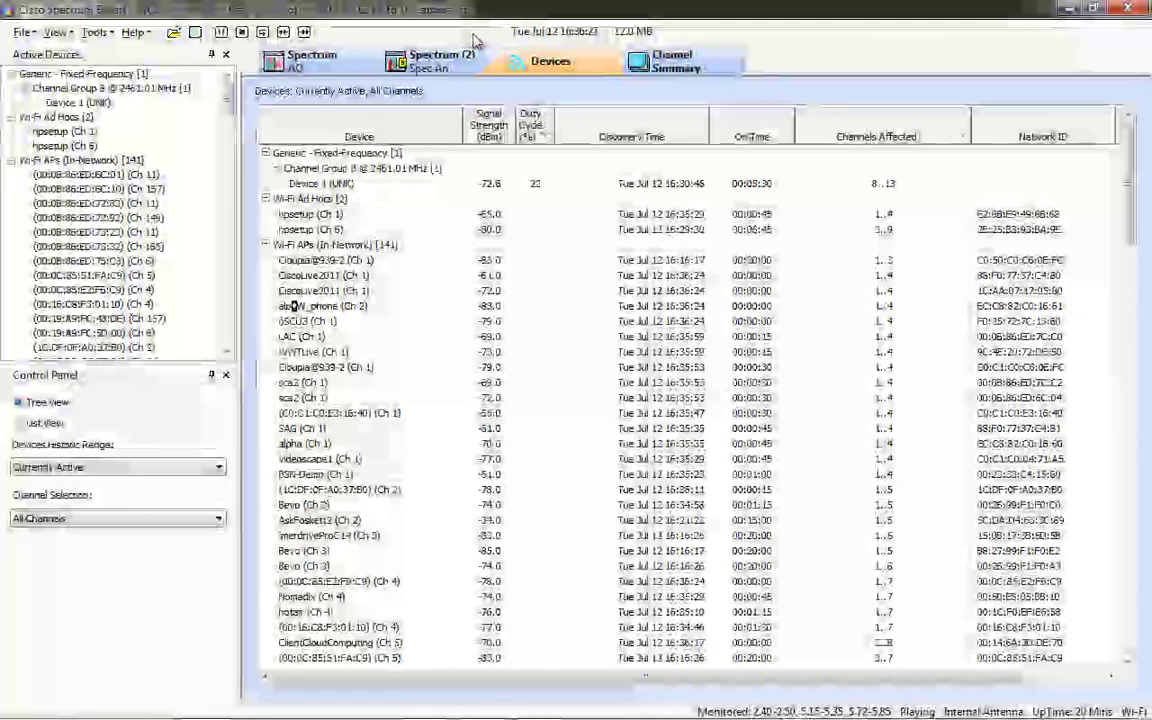
click(472, 32)
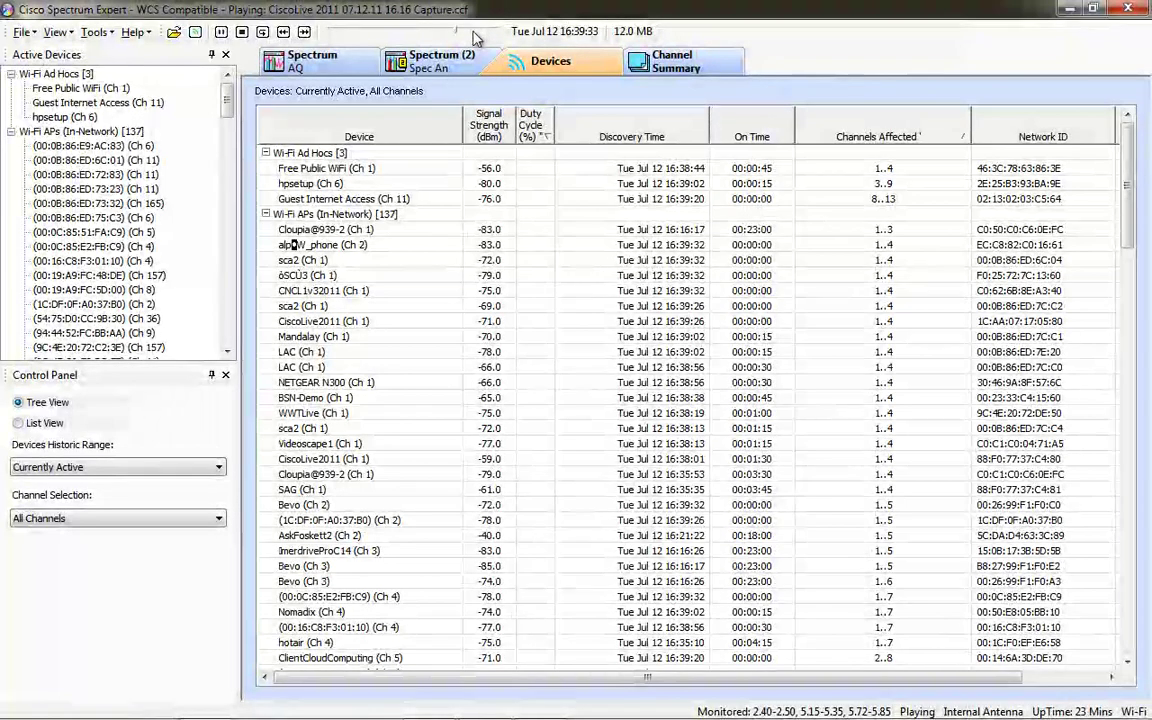
click(472, 32)
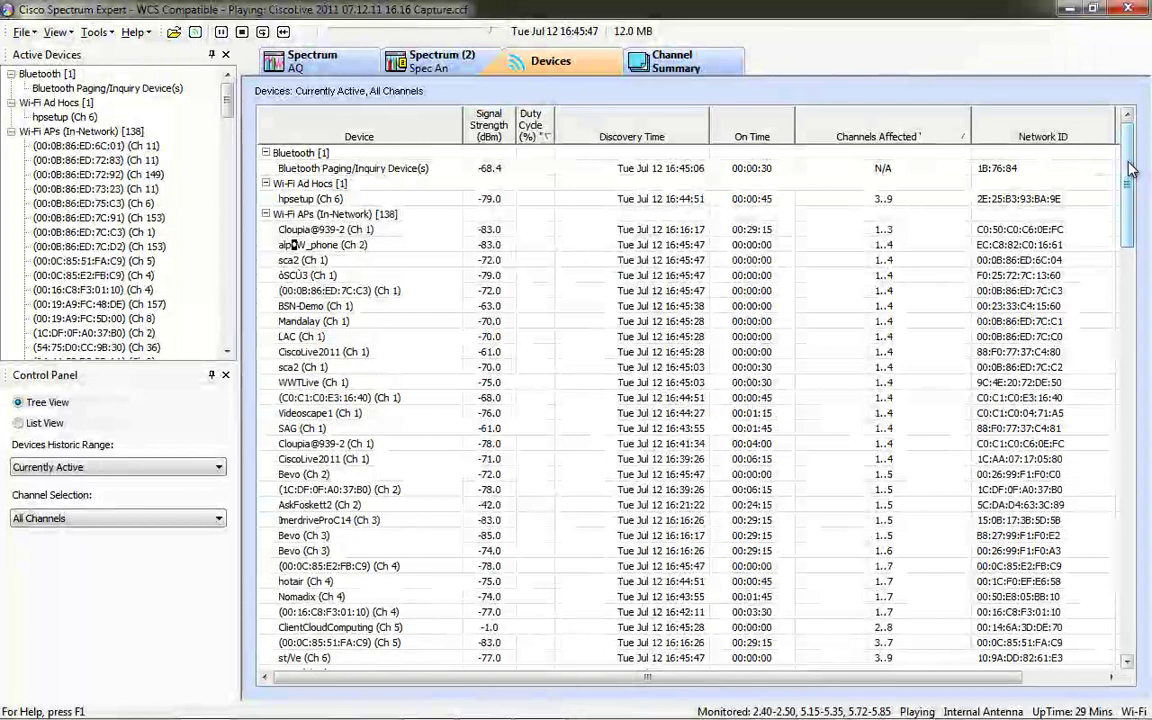
- Examine the 2.4 GHz Spec An traces near the capture's end and look through the full list of active access points
click(440, 62)
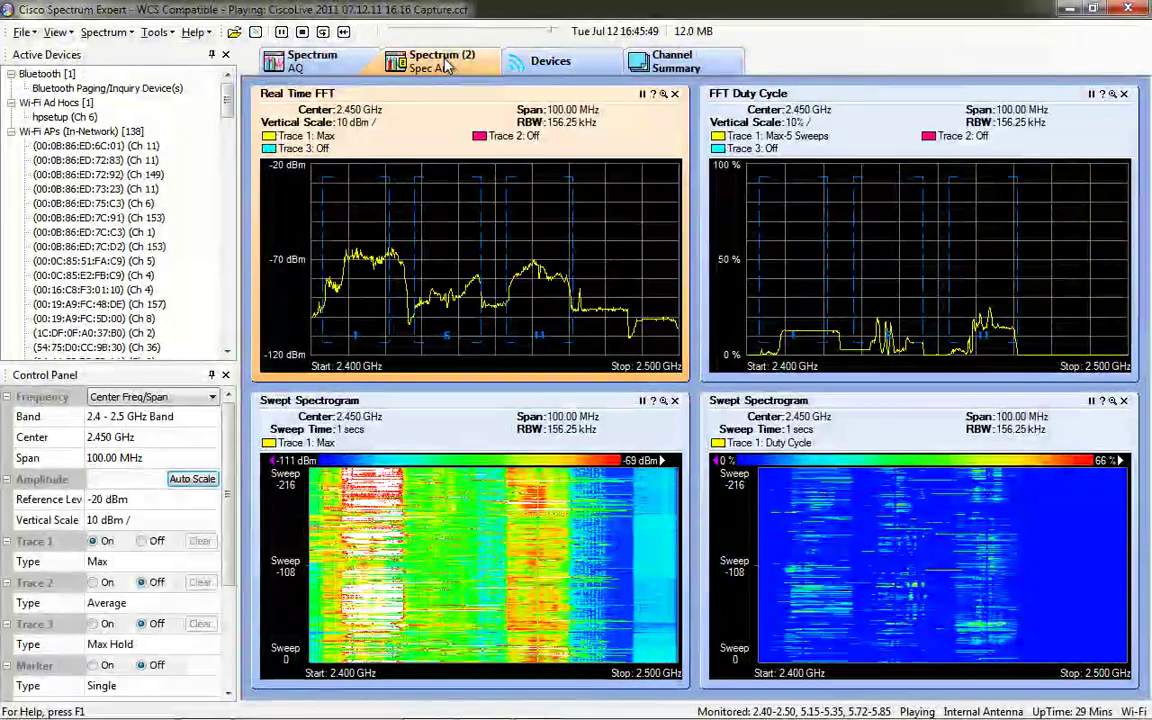
click(558, 64)
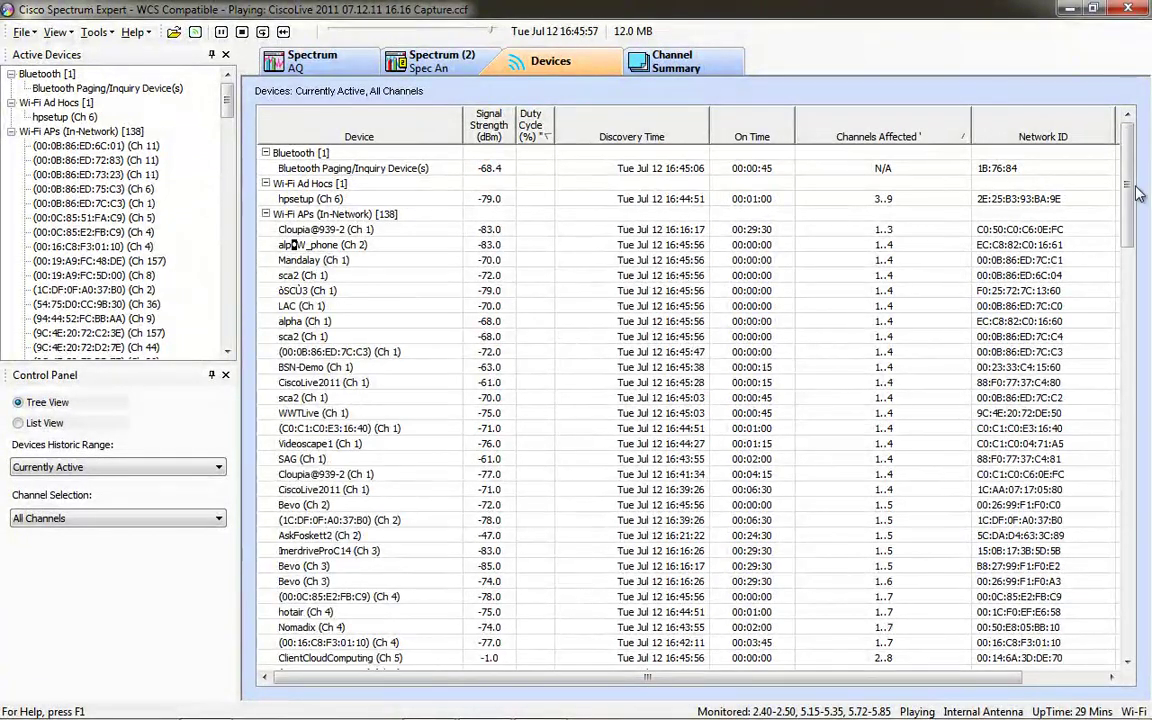
drag(1132, 190, 1124, 224)
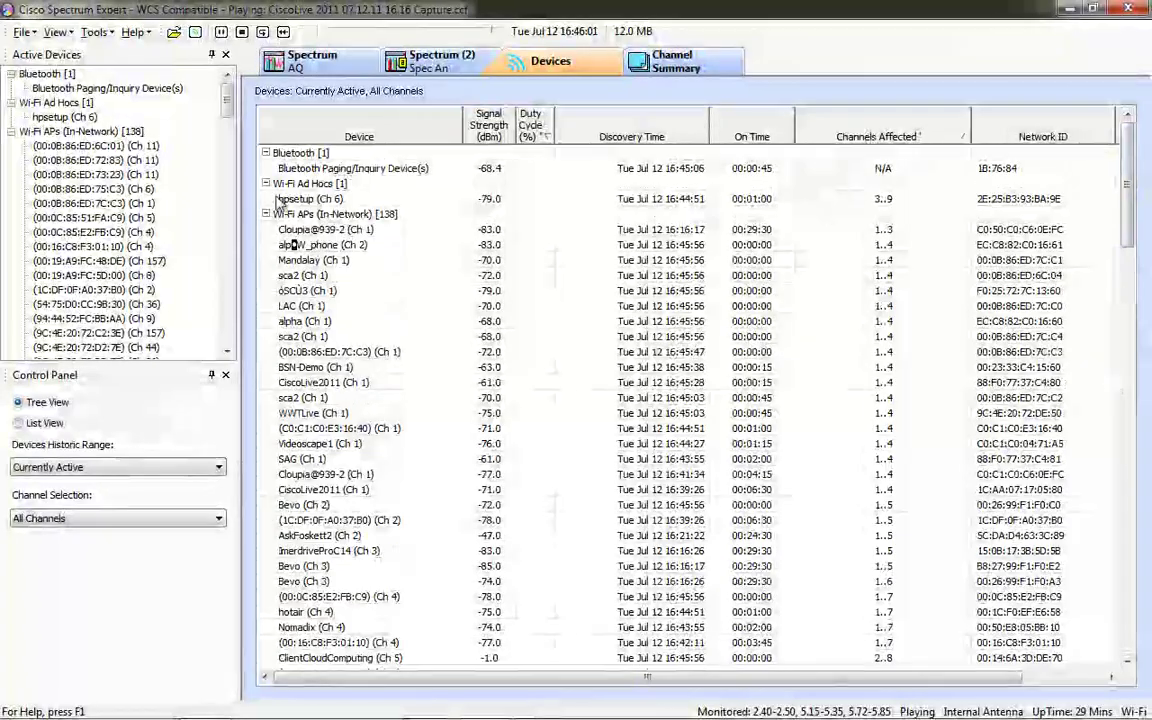
drag(1126, 186, 1125, 600)
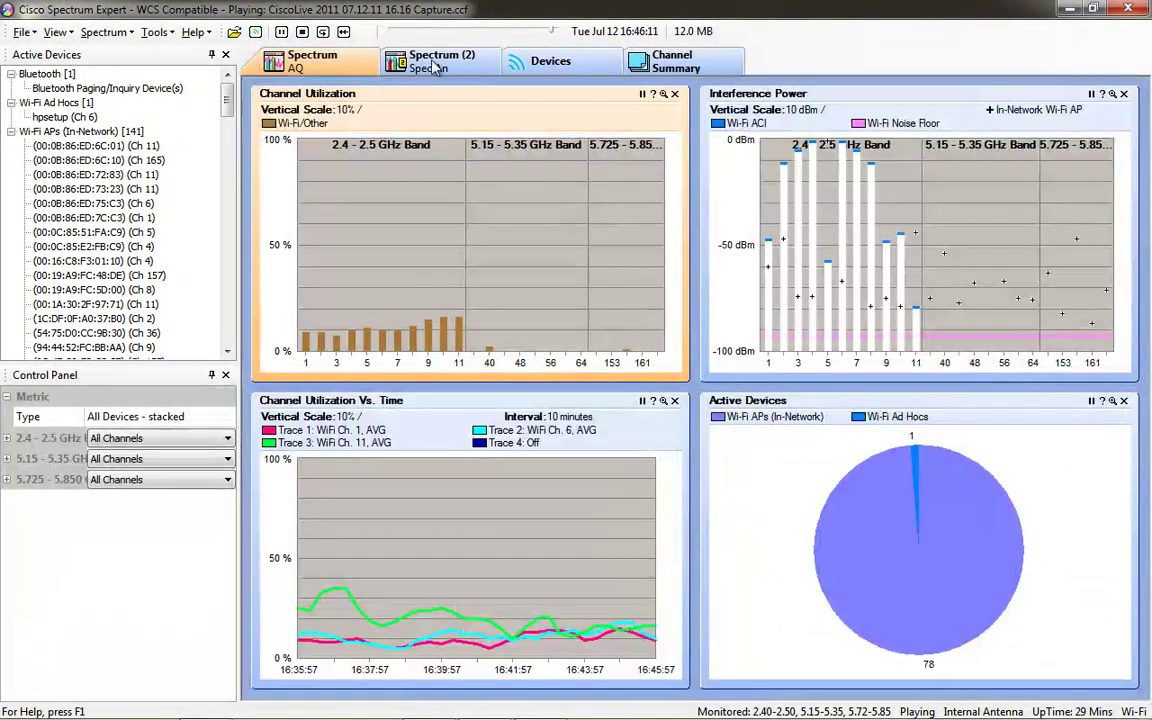
- Add a second Real Time FFT plot to the Spec An view beside the first and set its band to 5.15 - 5.35 GHz
click(455, 70)
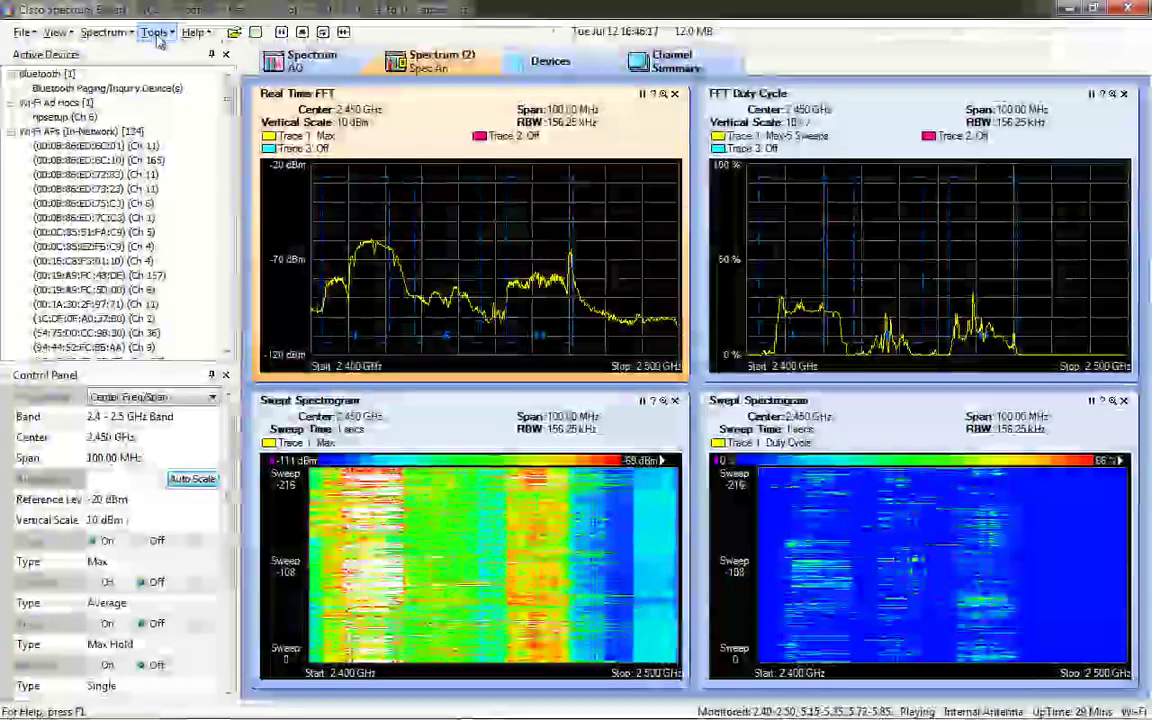
click(104, 32)
mouse_move(125, 52)
click(396, 53)
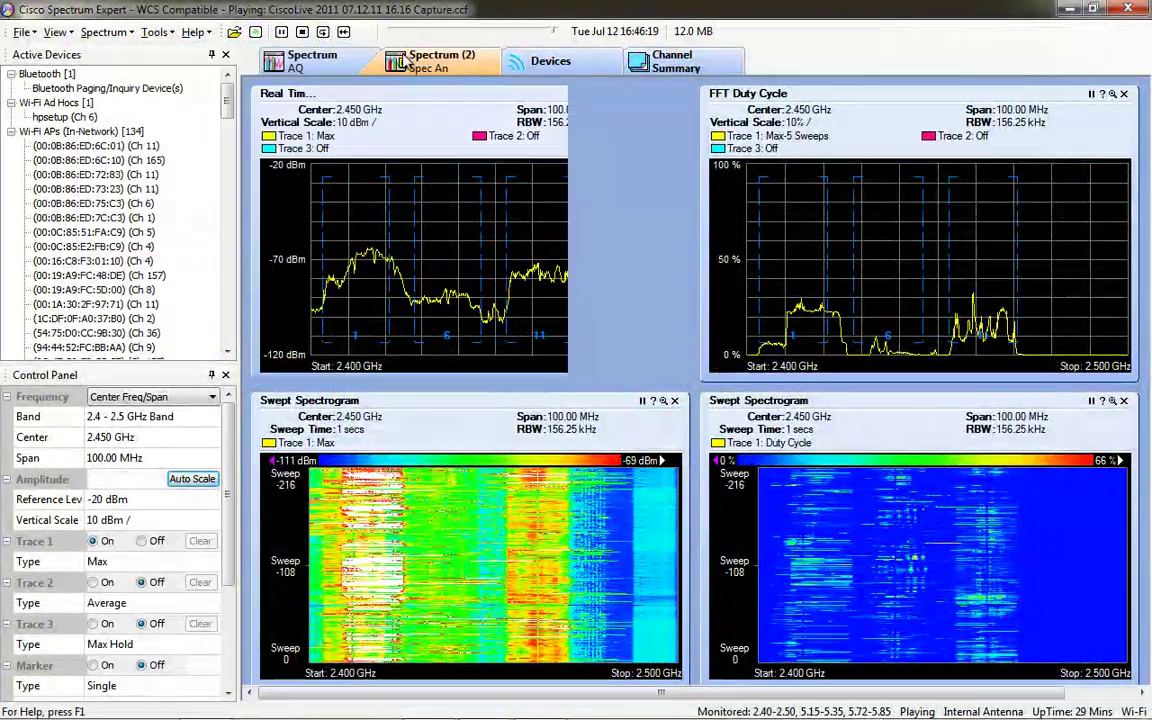
drag(735, 420, 735, 220)
click(190, 416)
click(213, 416)
click(195, 452)
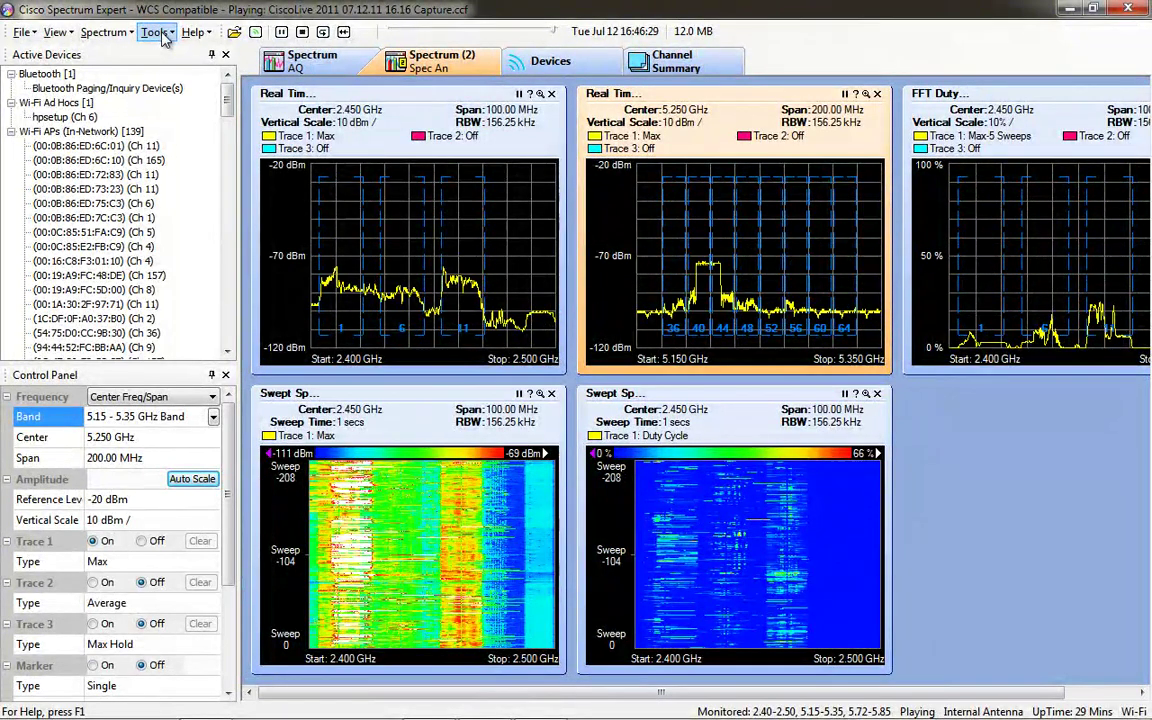
- Add another Real Time FFT plot for the 5.725 - 5.850 GHz band and place it after the 5.15 - 5.35 GHz plot
click(160, 35)
mouse_move(104, 32)
mouse_move(130, 52)
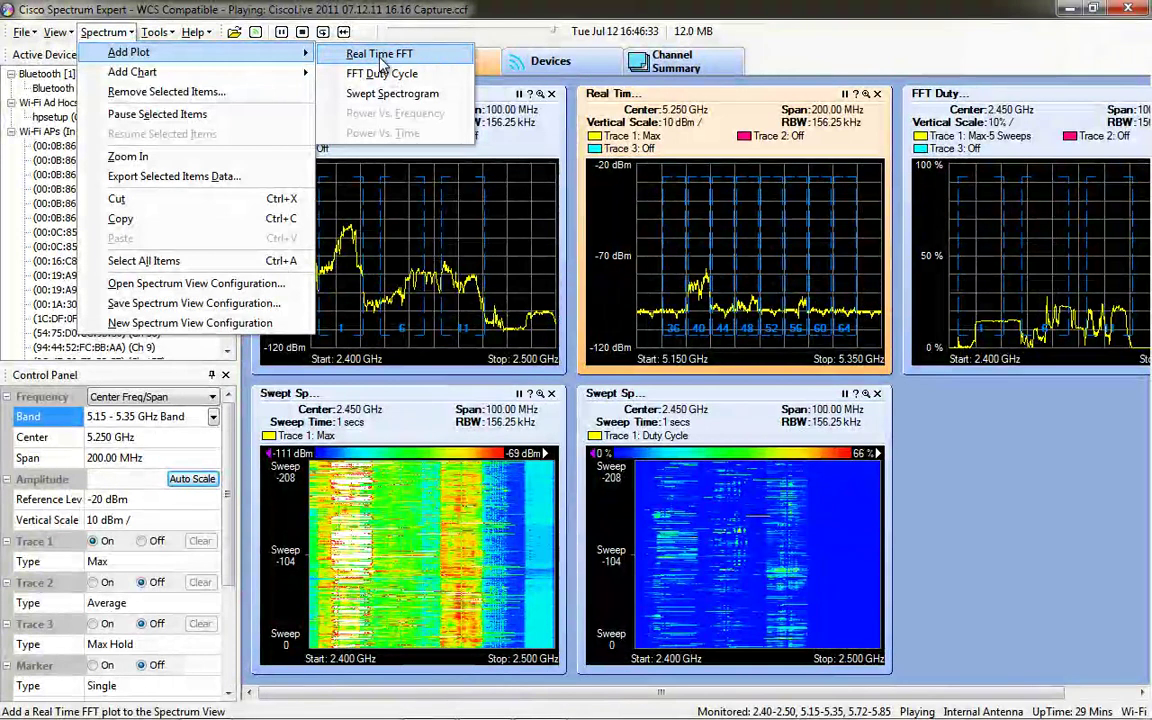
click(380, 56)
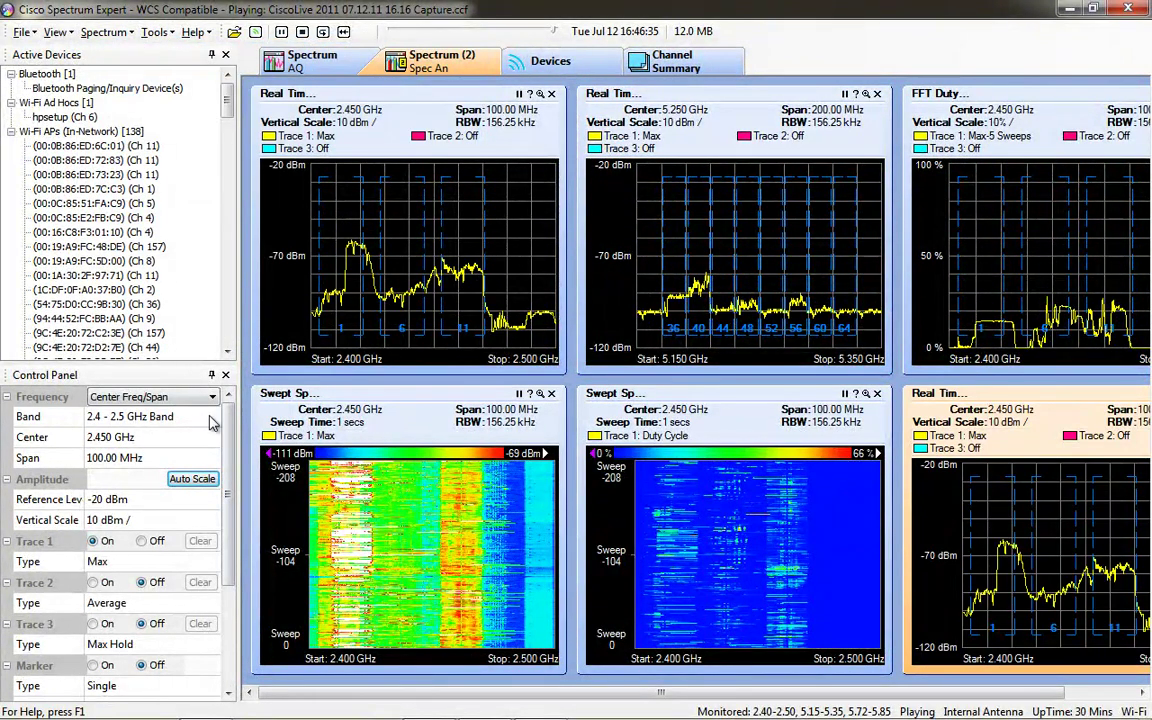
click(190, 416)
click(213, 416)
click(200, 463)
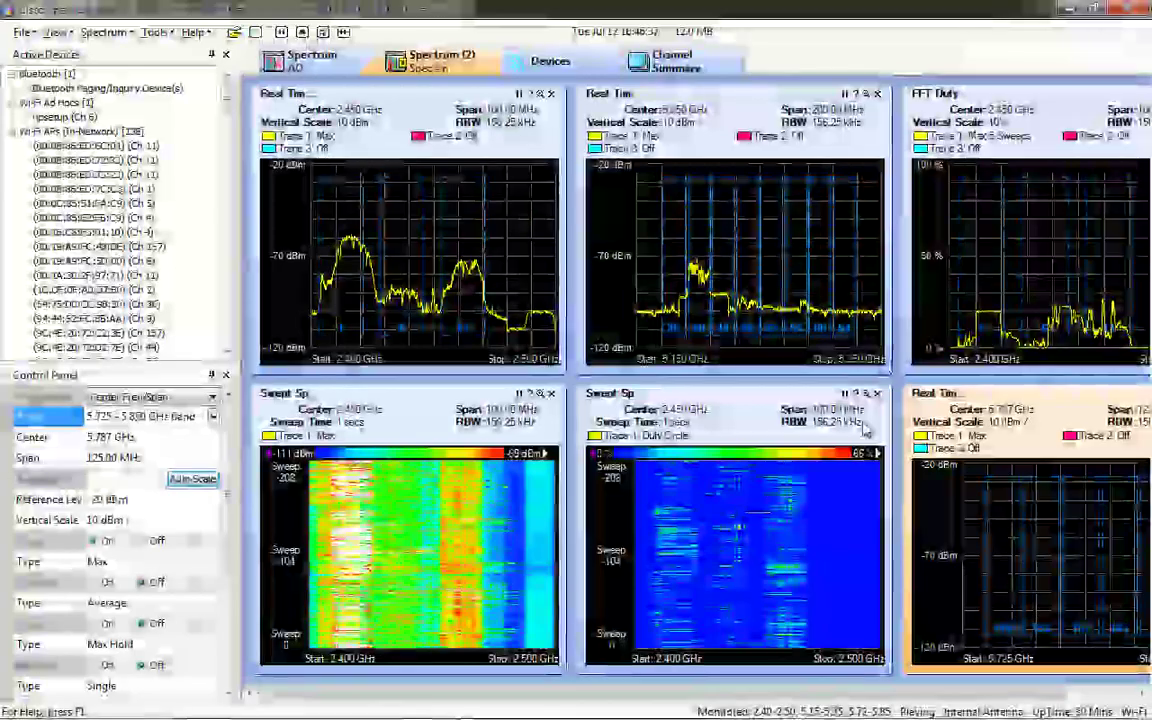
drag(939, 393, 925, 92)
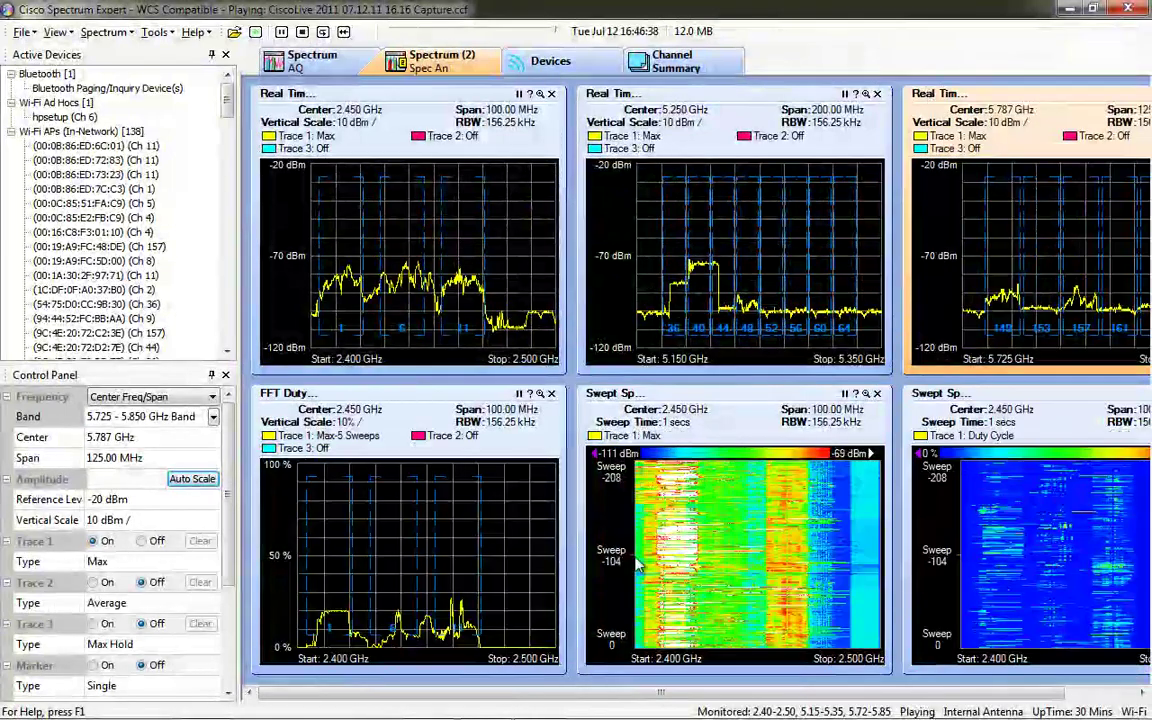
- Narrow the device and settings area so that all six spectrum plots fit in the view
drag(543, 697, 590, 697)
drag(585, 697, 579, 694)
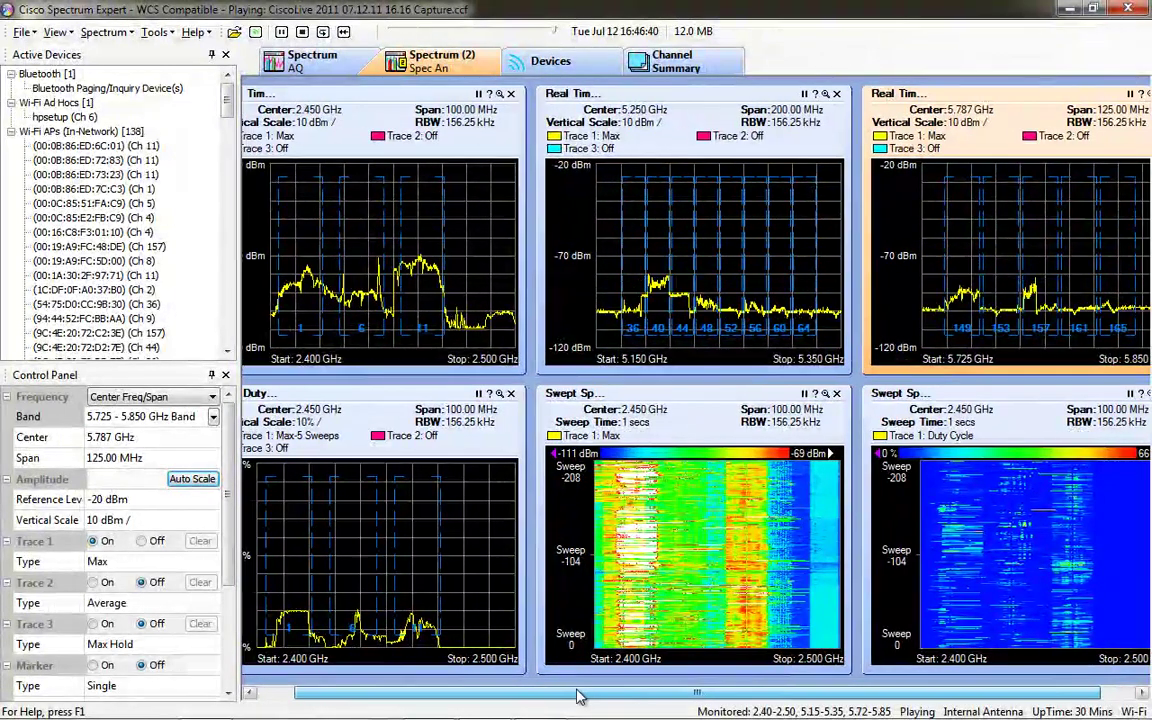
scroll(200, 280, down, 1)
drag(218, 277, 122, 281)
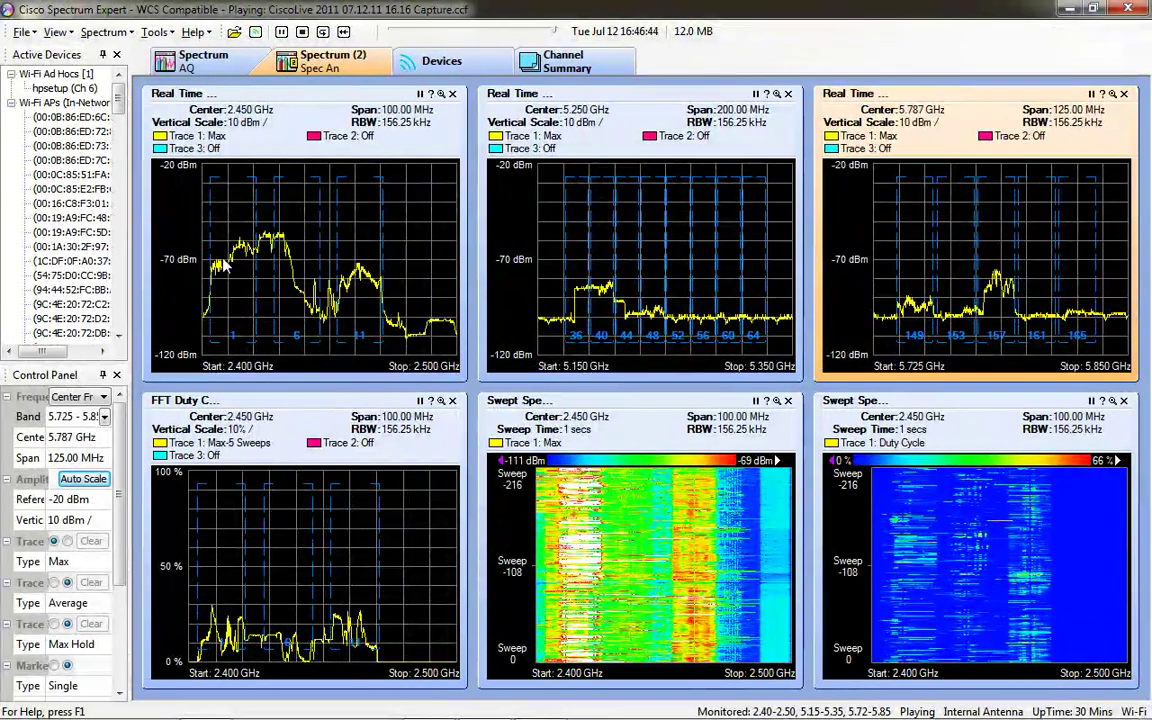
- Examine the Real Time FFT plots of all three bands and check which devices affect channels such as 60 and 165
mouse_move(231, 262)
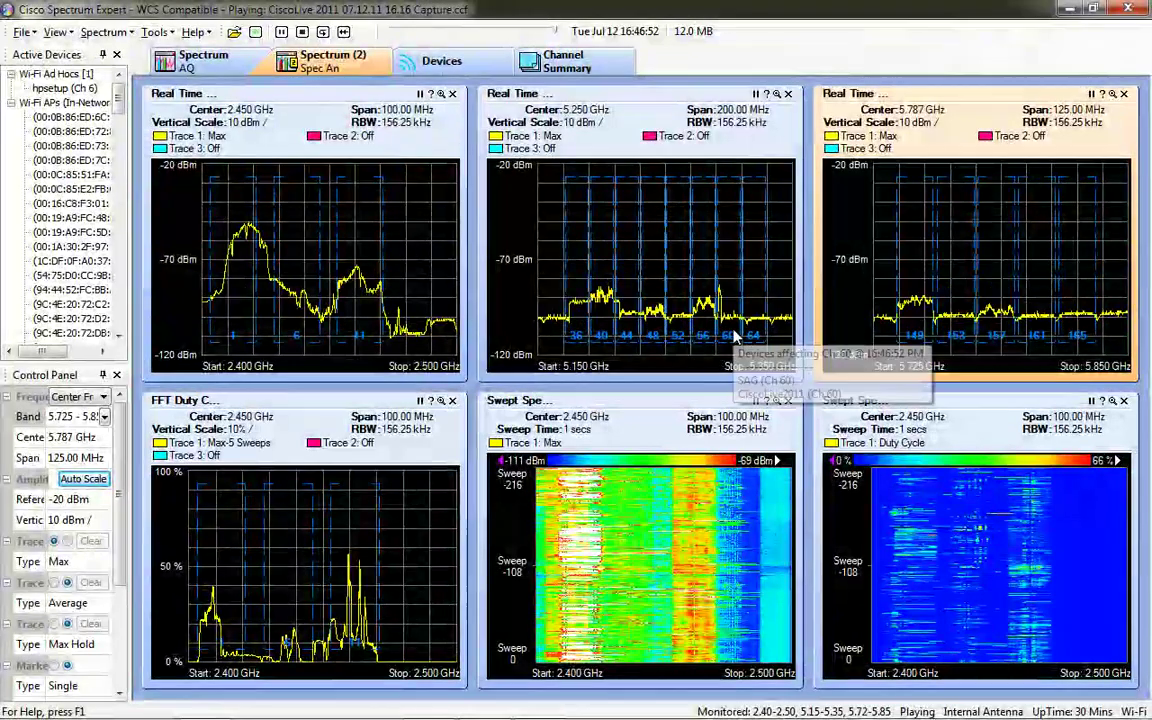
mouse_move(630, 345)
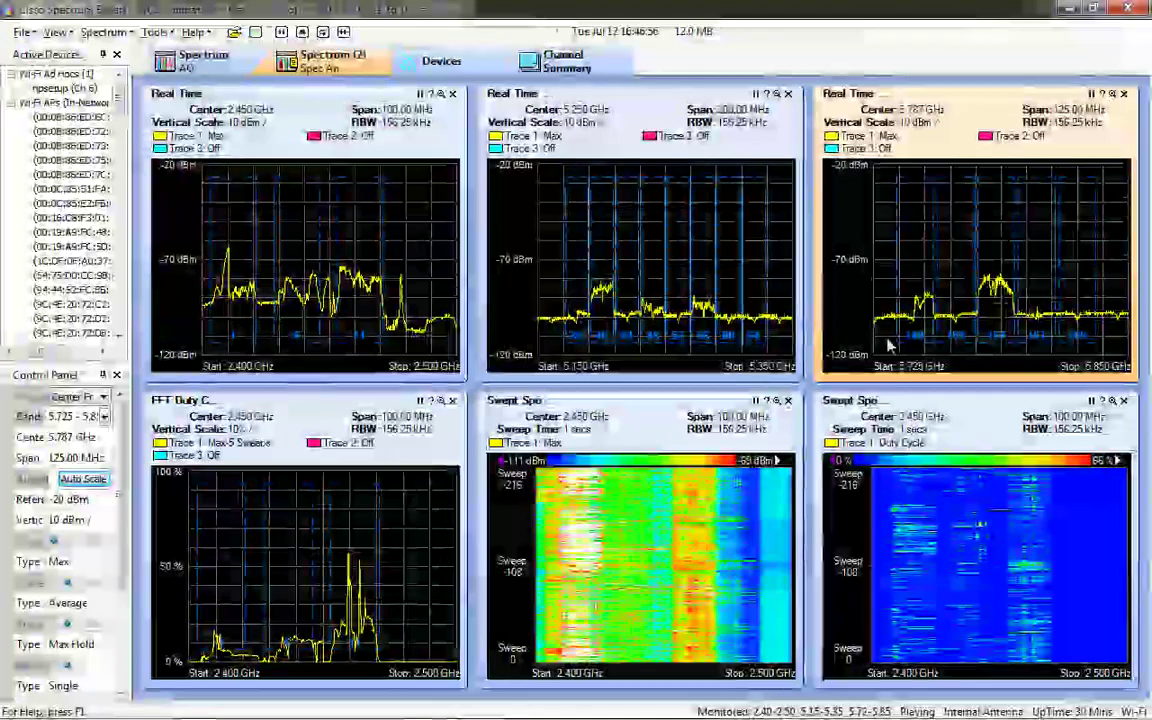
mouse_move(955, 340)
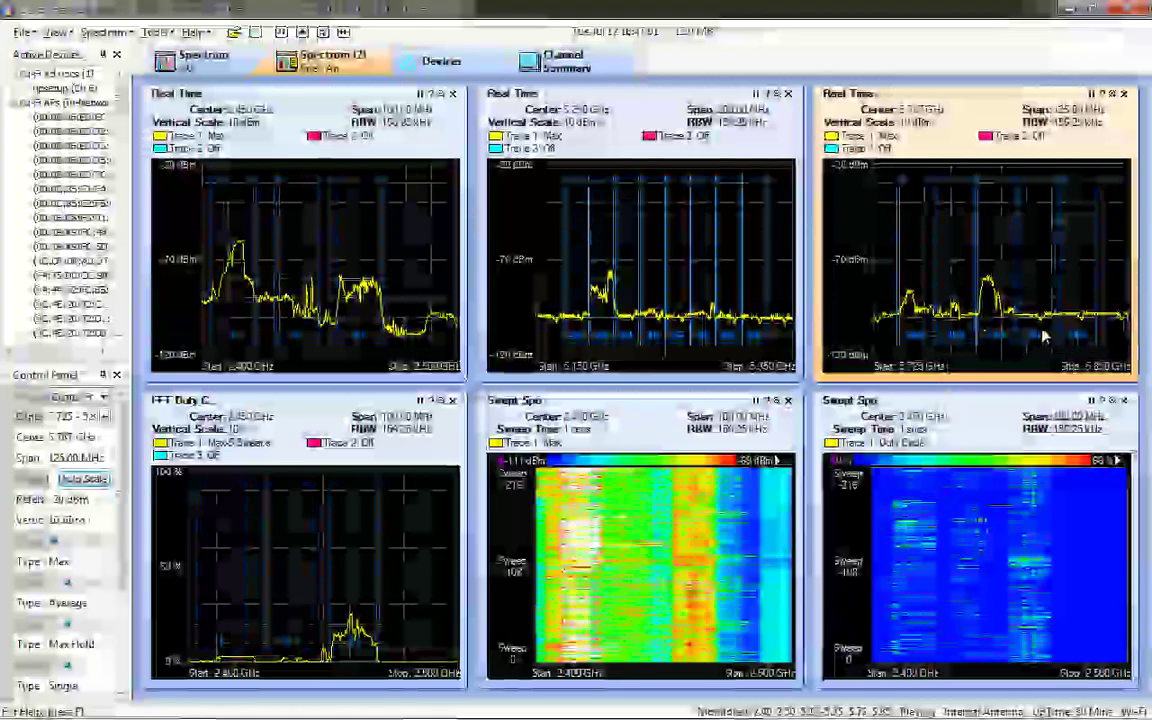
mouse_move(1078, 333)
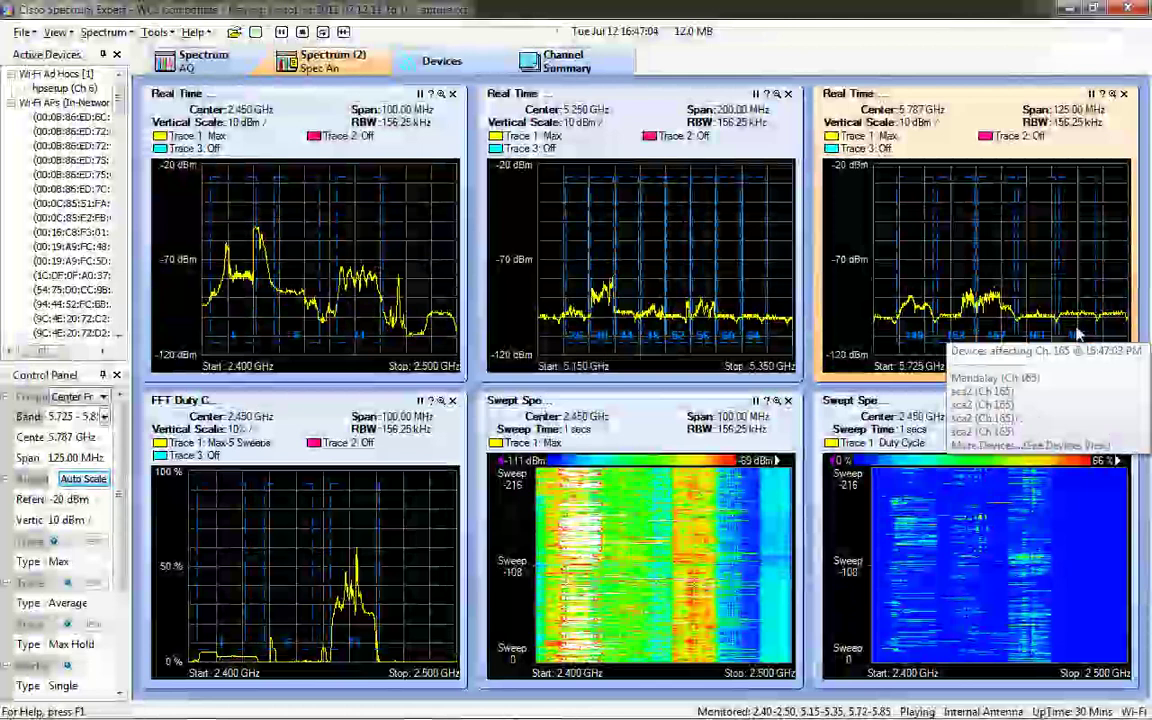
- Open the device list, widen the settings area and limit the list to the 5.15 - 5.35 GHz band
click(441, 61)
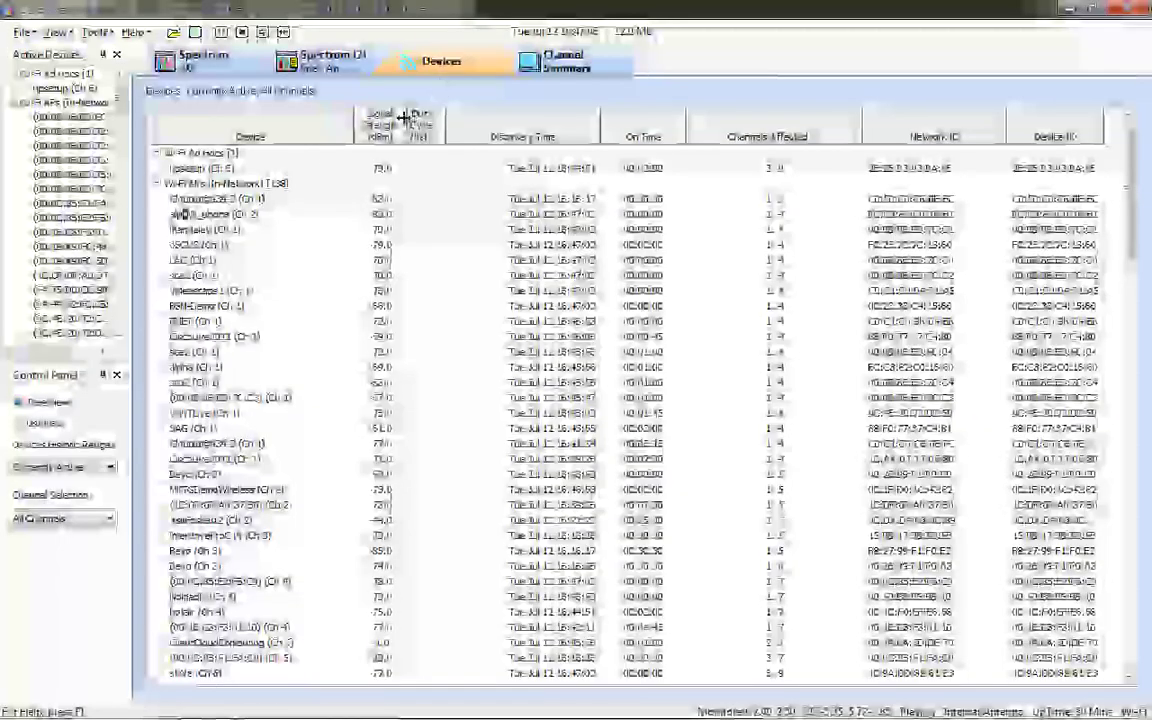
drag(130, 423, 268, 460)
click(115, 518)
click(115, 522)
click(115, 520)
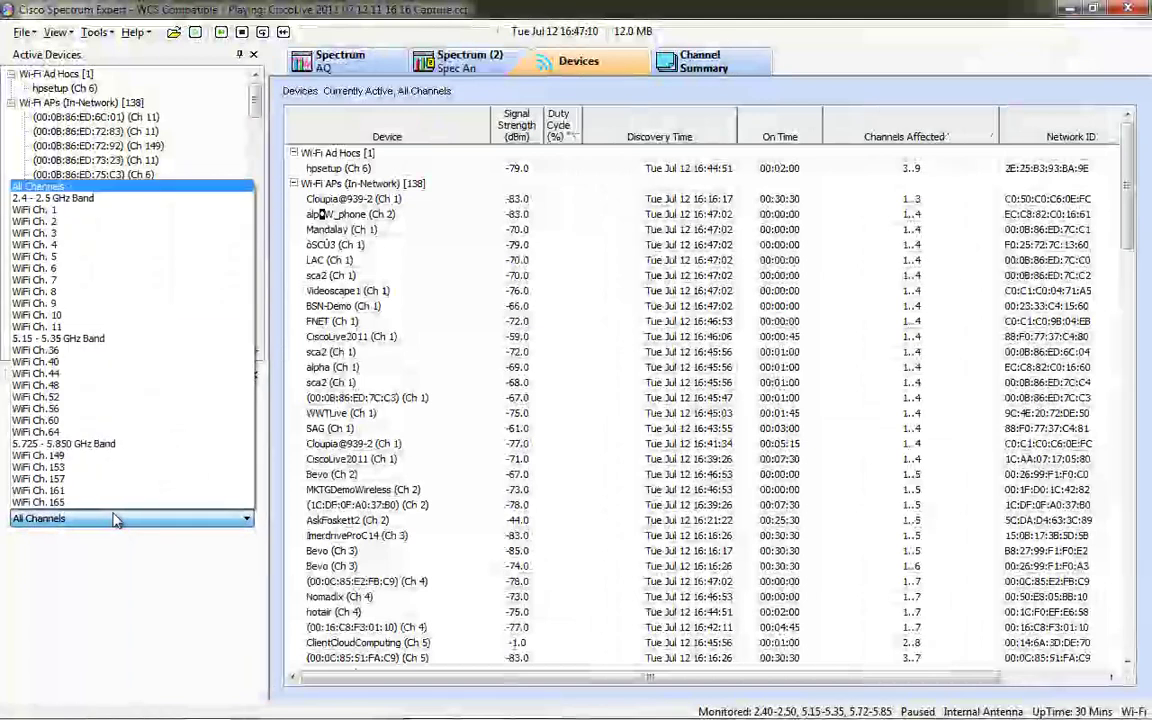
click(113, 345)
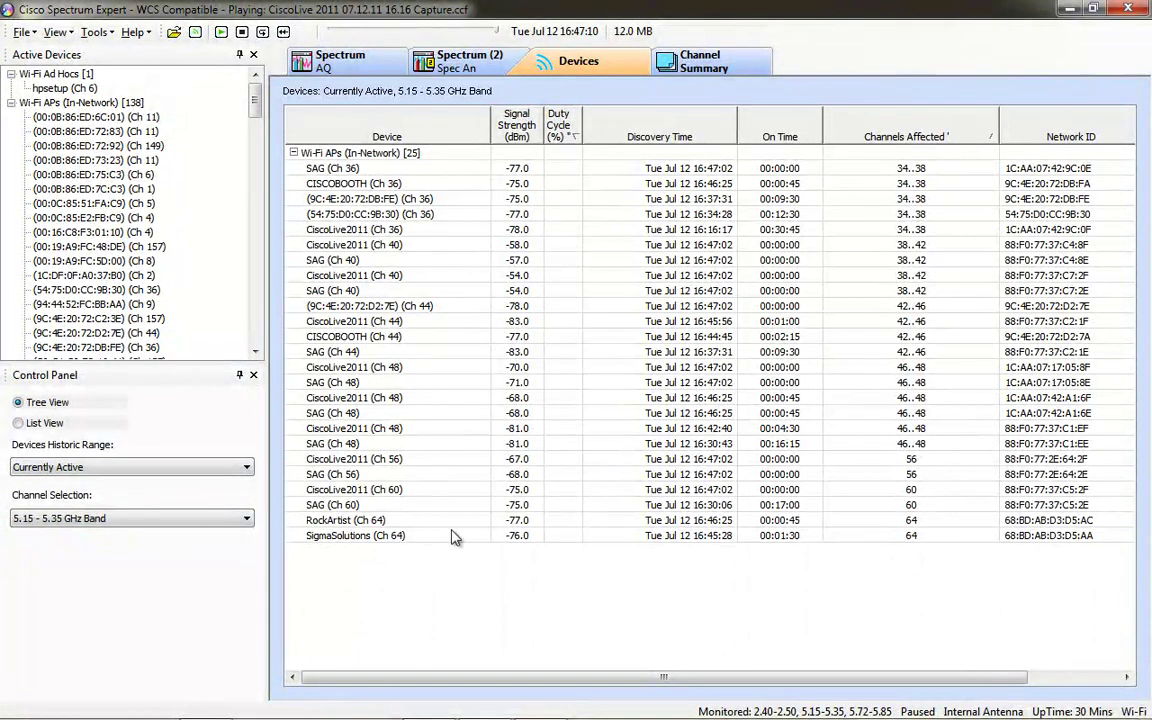
- Sort the devices by signal strength with the strongest first and switch the channel selection to the 5.725 - 5.850 GHz band
click(515, 126)
click(515, 126)
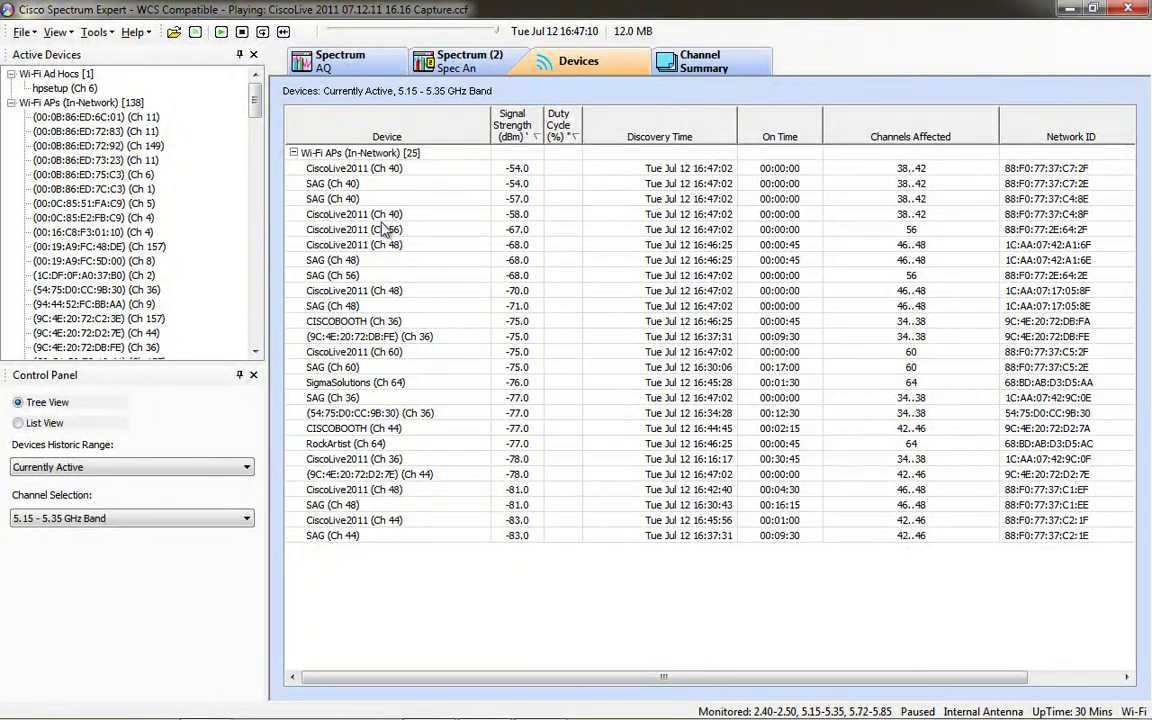
click(235, 515)
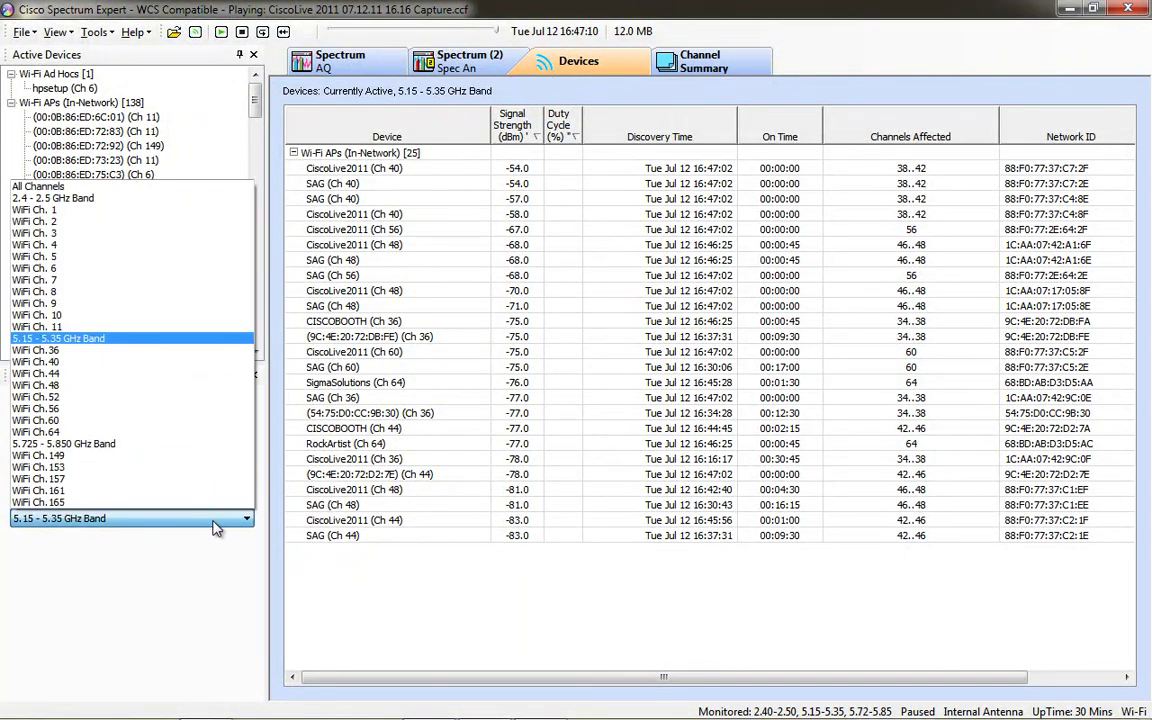
click(175, 445)
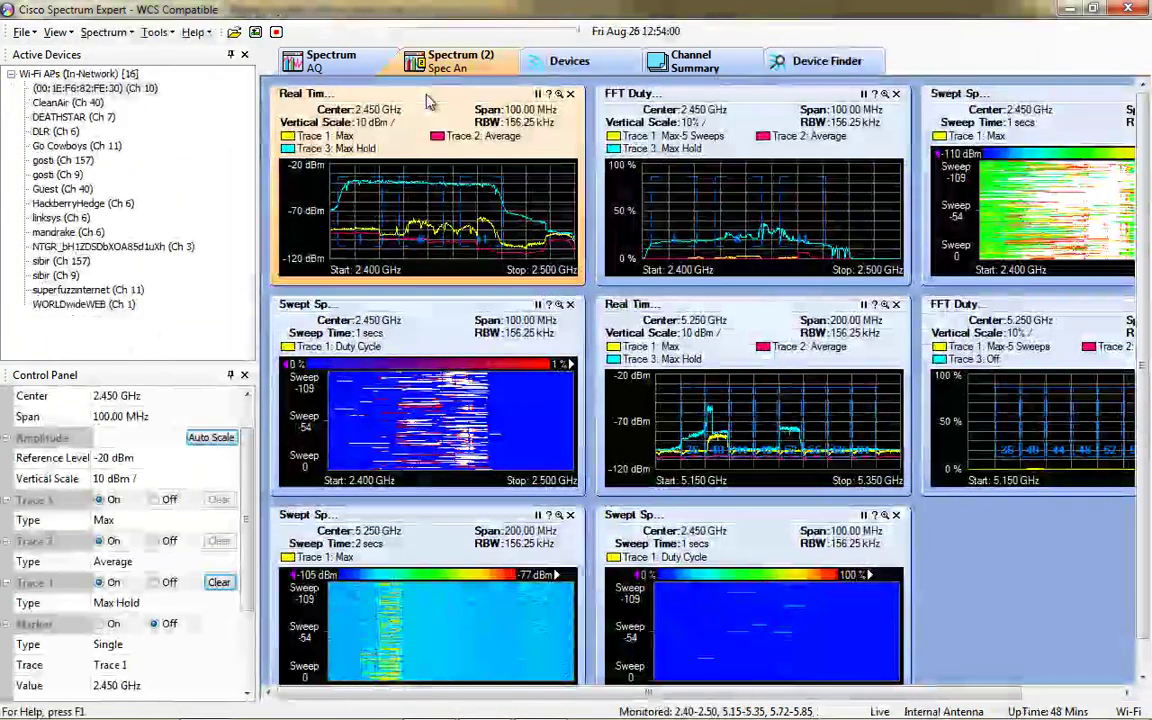
- Enlarge the live 2.4 GHz Real Time FFT plot and check which devices affect channel 4 near the narrow peak
double_click(425, 102)
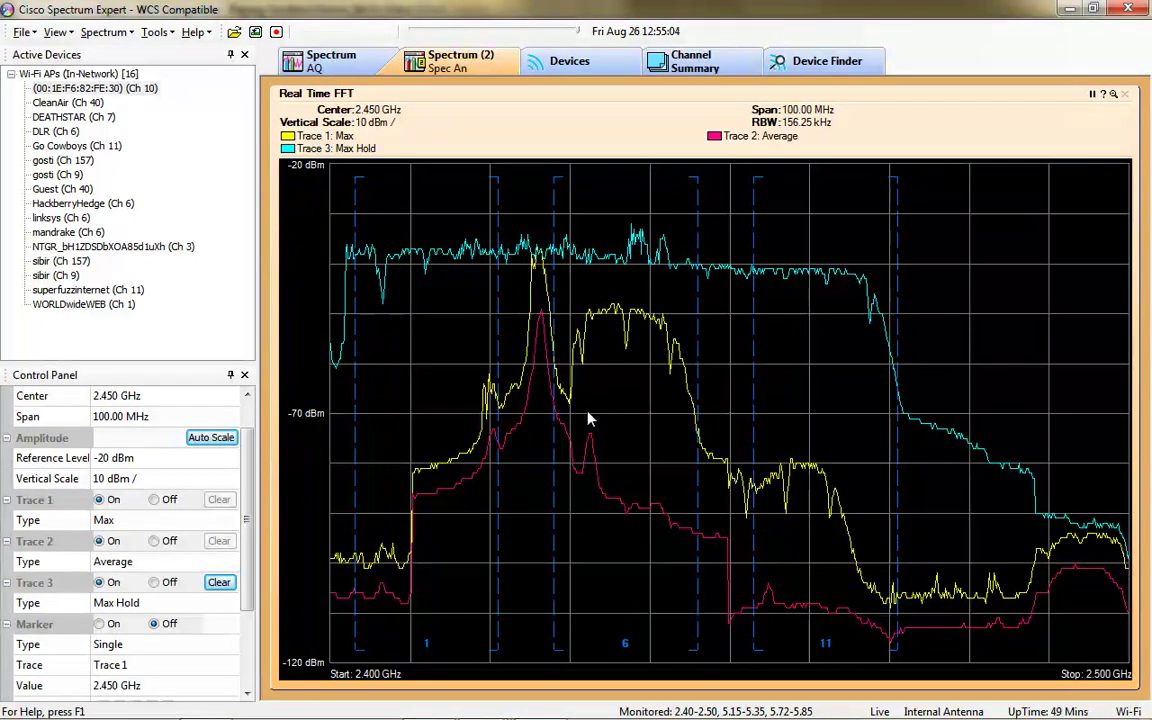
mouse_move(470, 478)
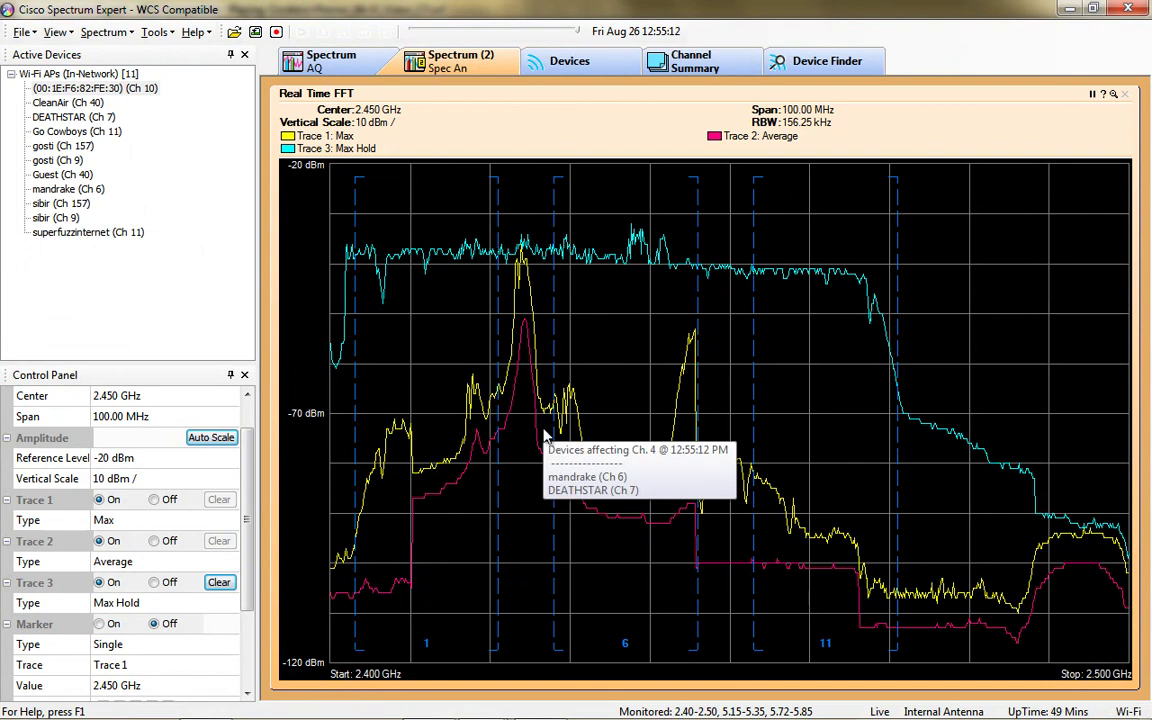
mouse_move(636, 293)
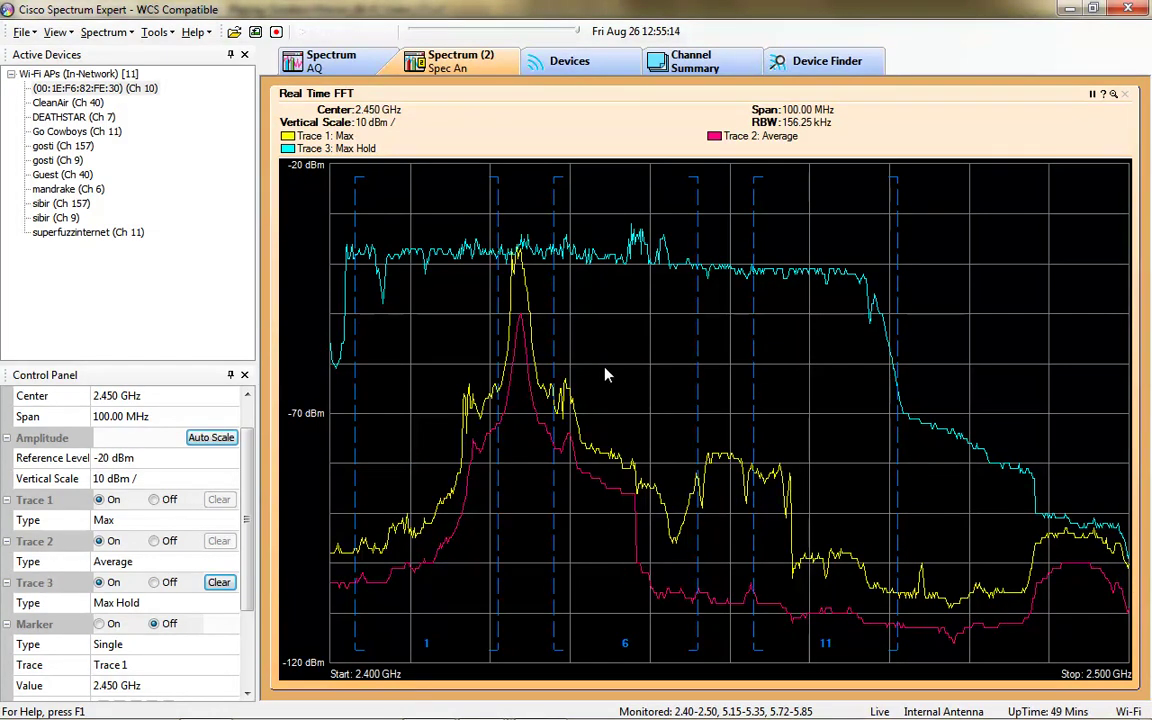
- Check the continuous interferer's signal strength, duty cycle and affected channels in the live device list
click(569, 61)
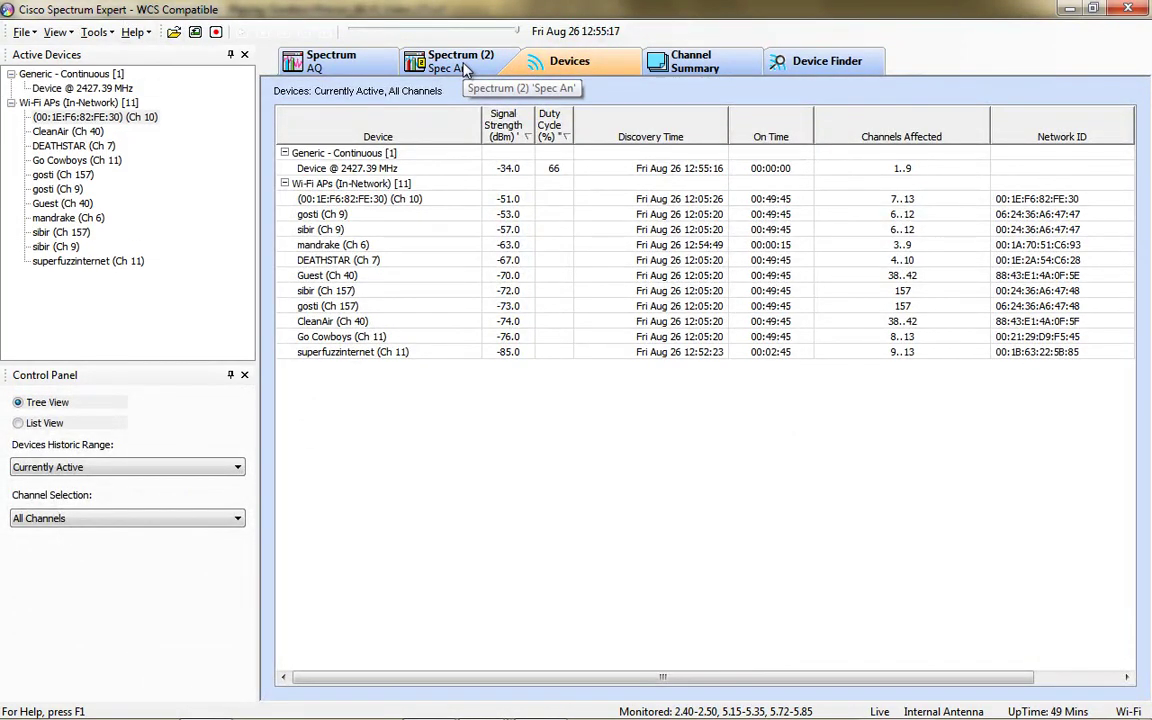
click(352, 169)
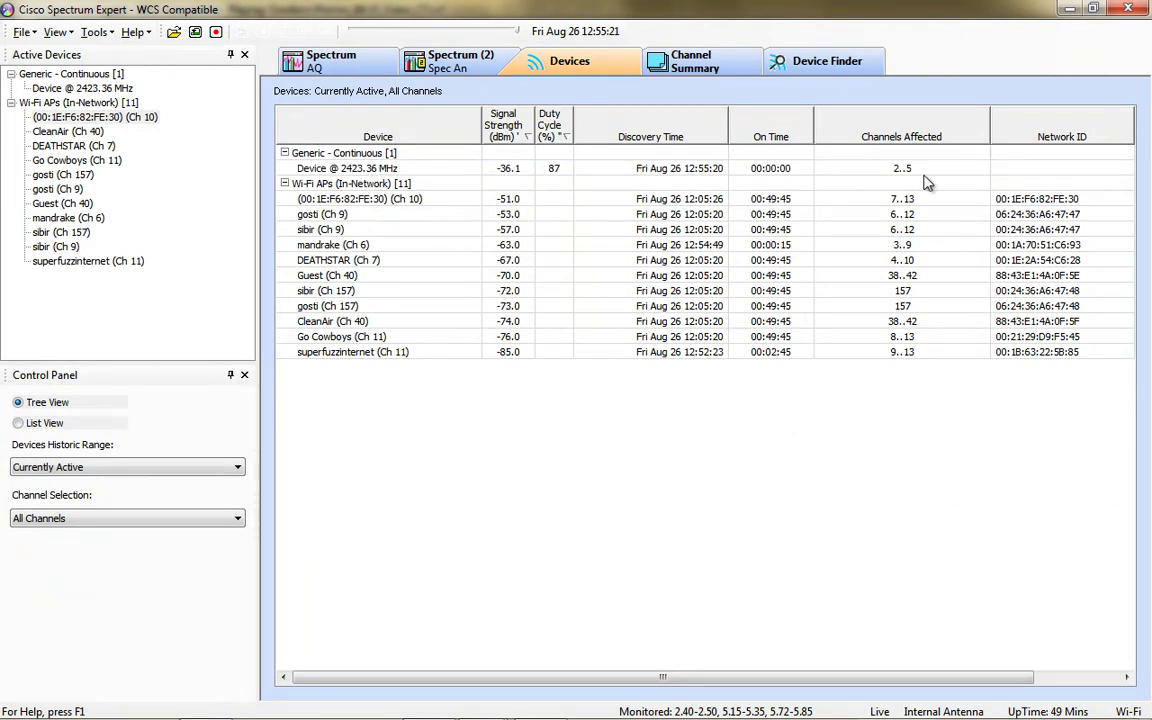
click(557, 170)
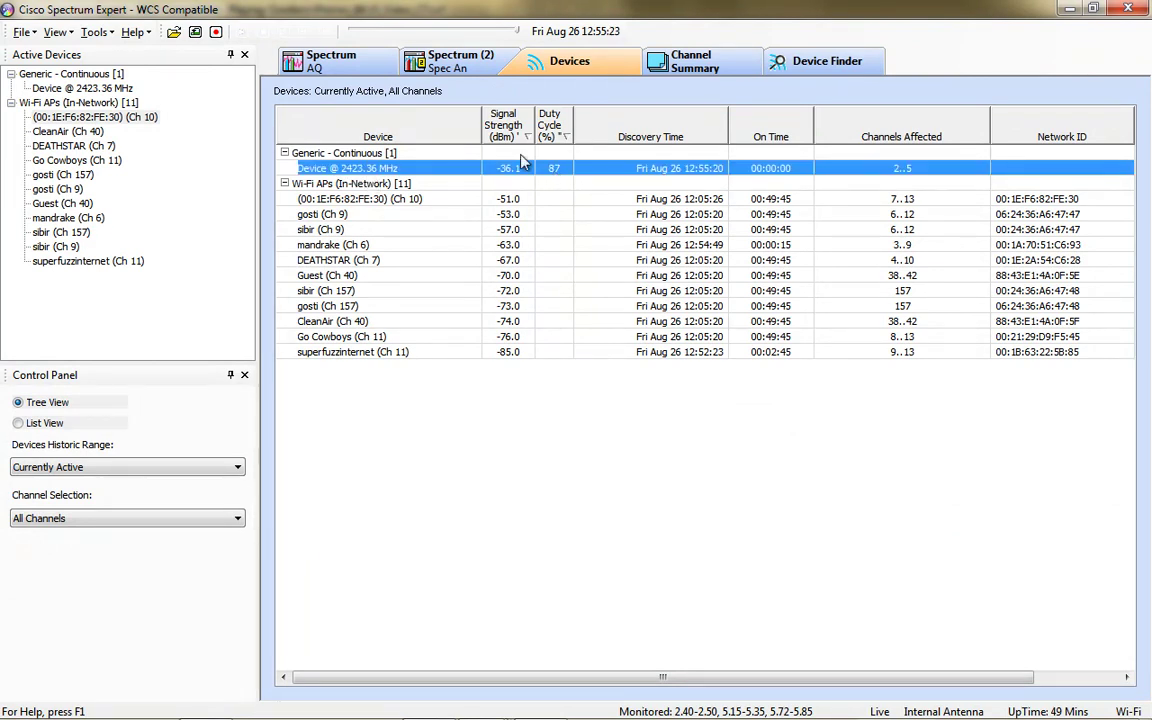
- Compare the interferer's peak in the Real Time FFT plot with the channel utilization and interference power charts
click(461, 73)
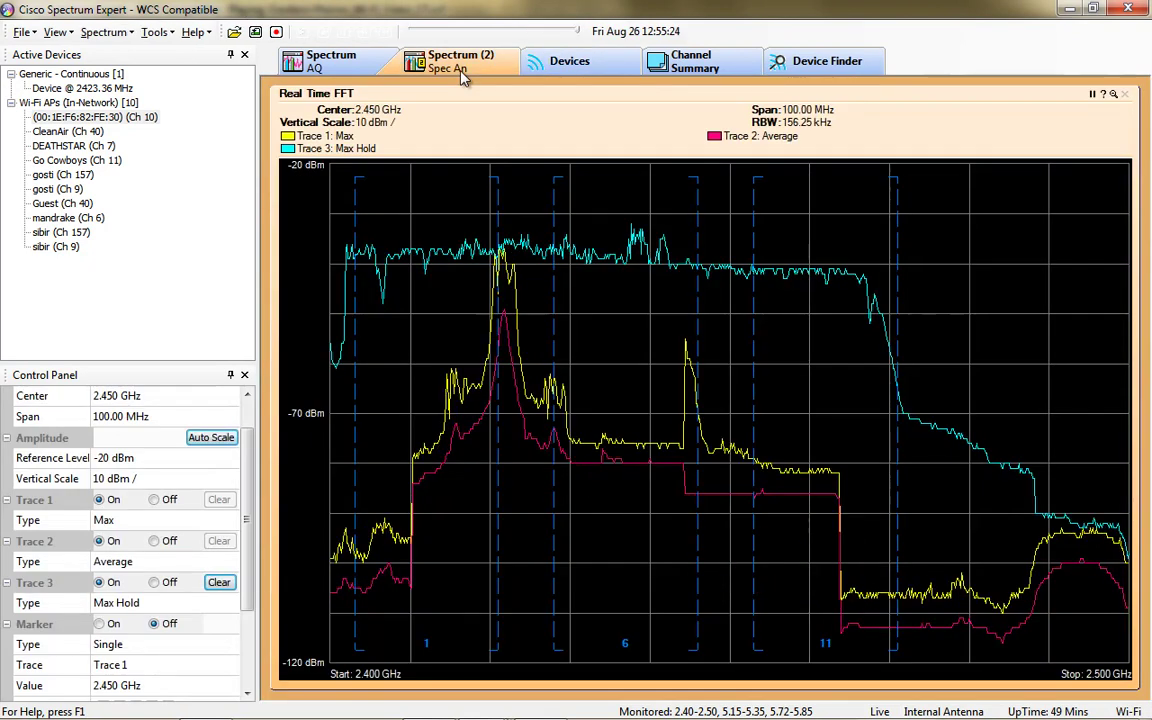
click(357, 66)
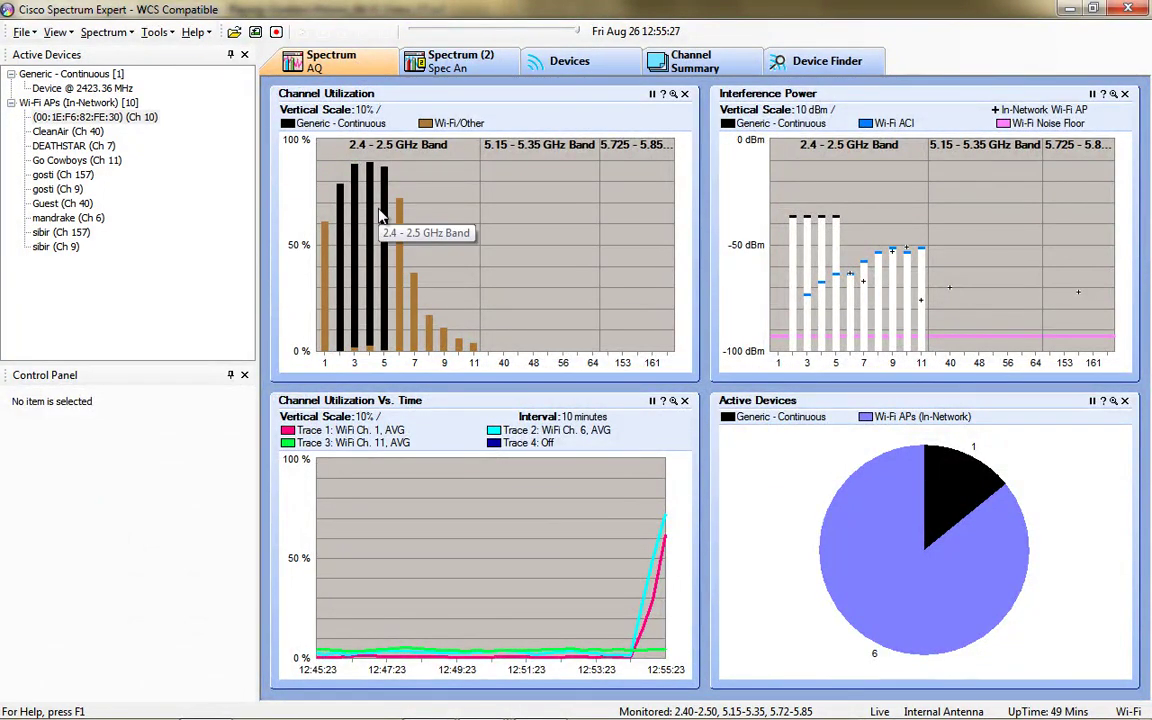
mouse_move(387, 220)
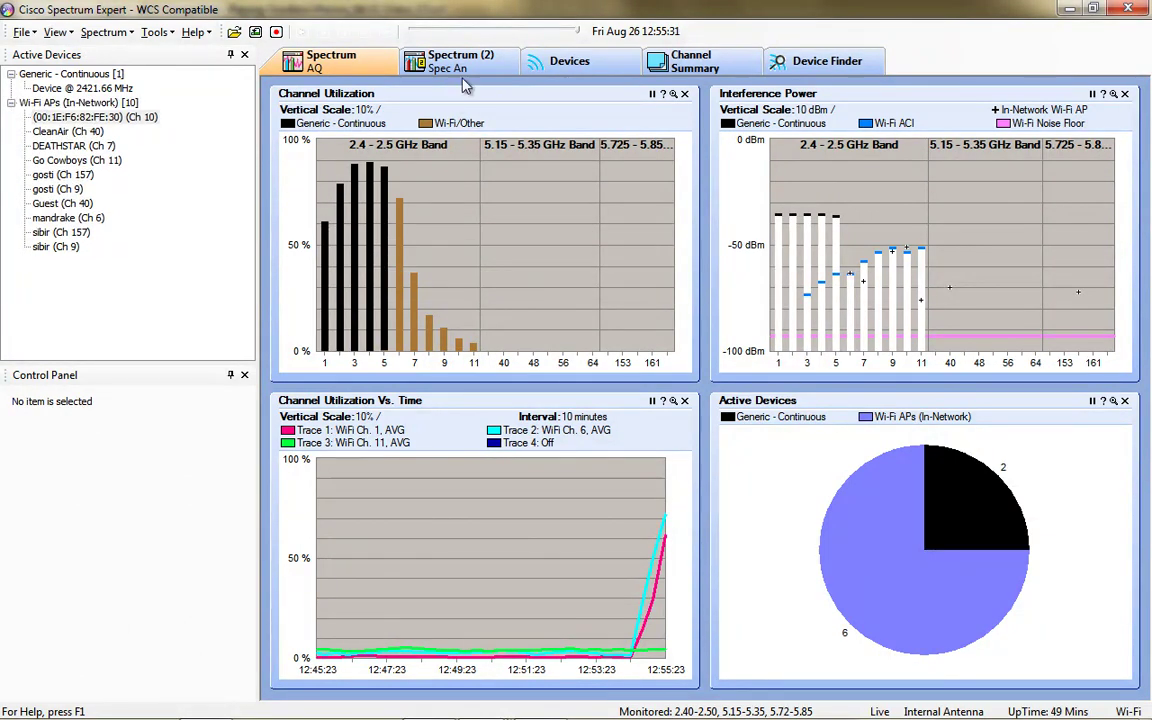
click(424, 64)
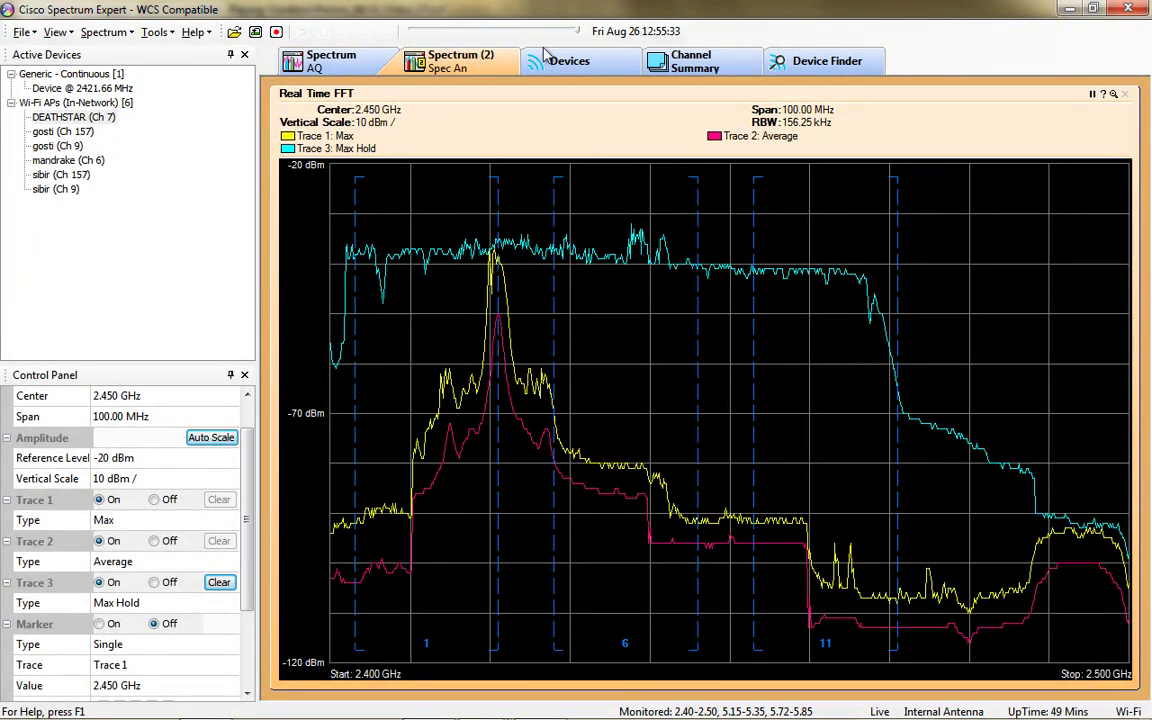
- Read the continuous transmitter's device information and advanced details, close them and return to the Real Time FFT plot
click(545, 61)
double_click(365, 170)
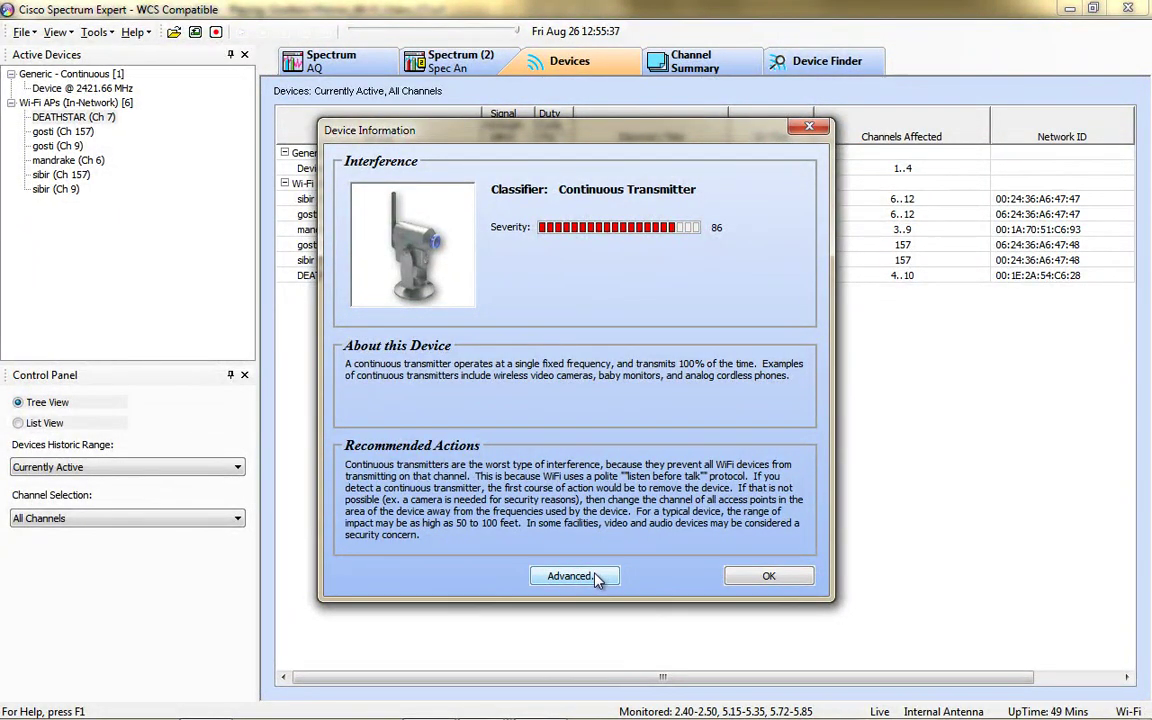
click(569, 576)
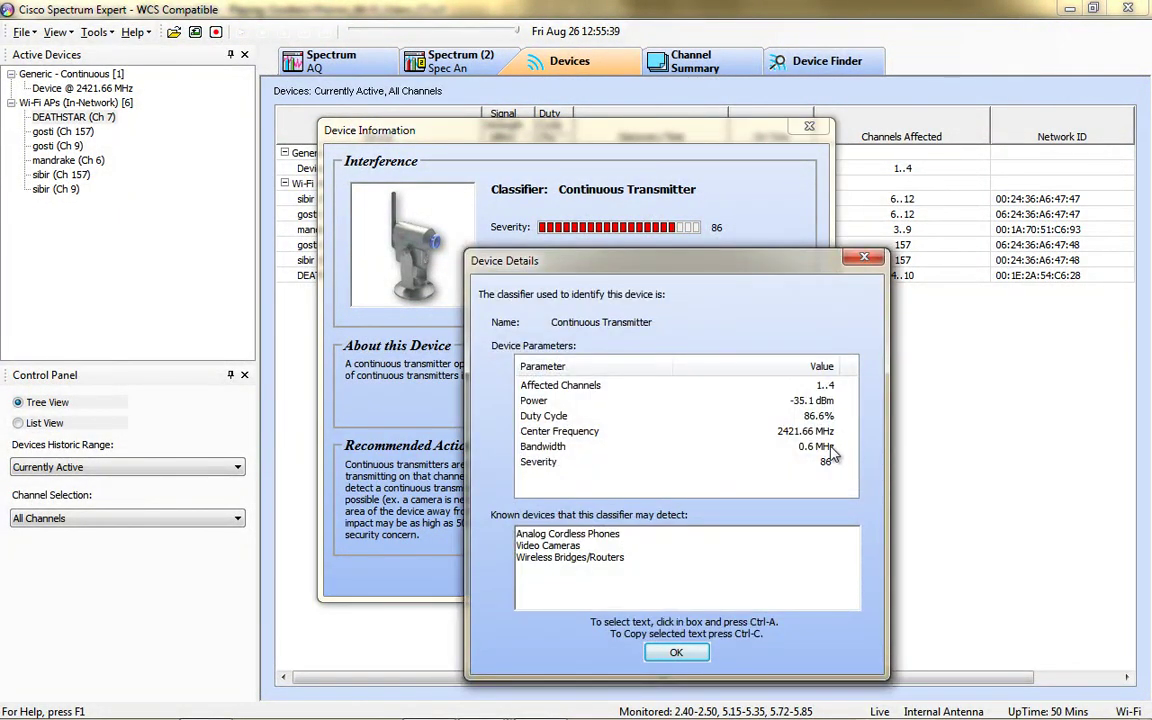
click(676, 655)
key(Escape)
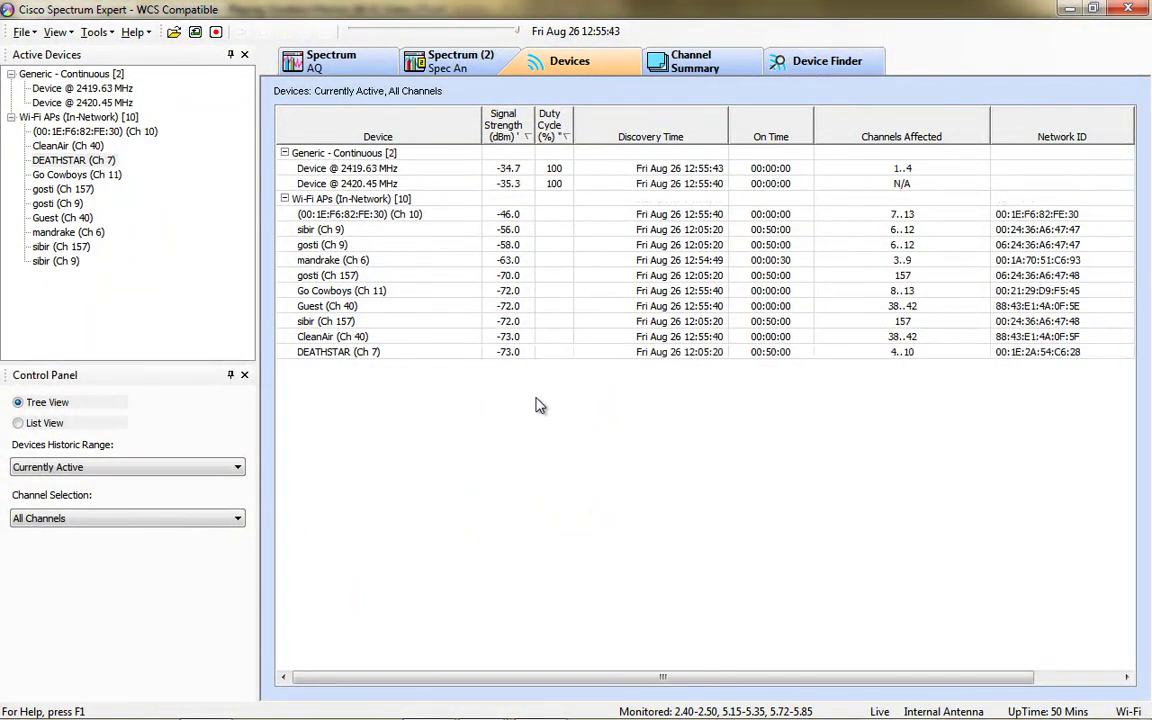
click(441, 66)
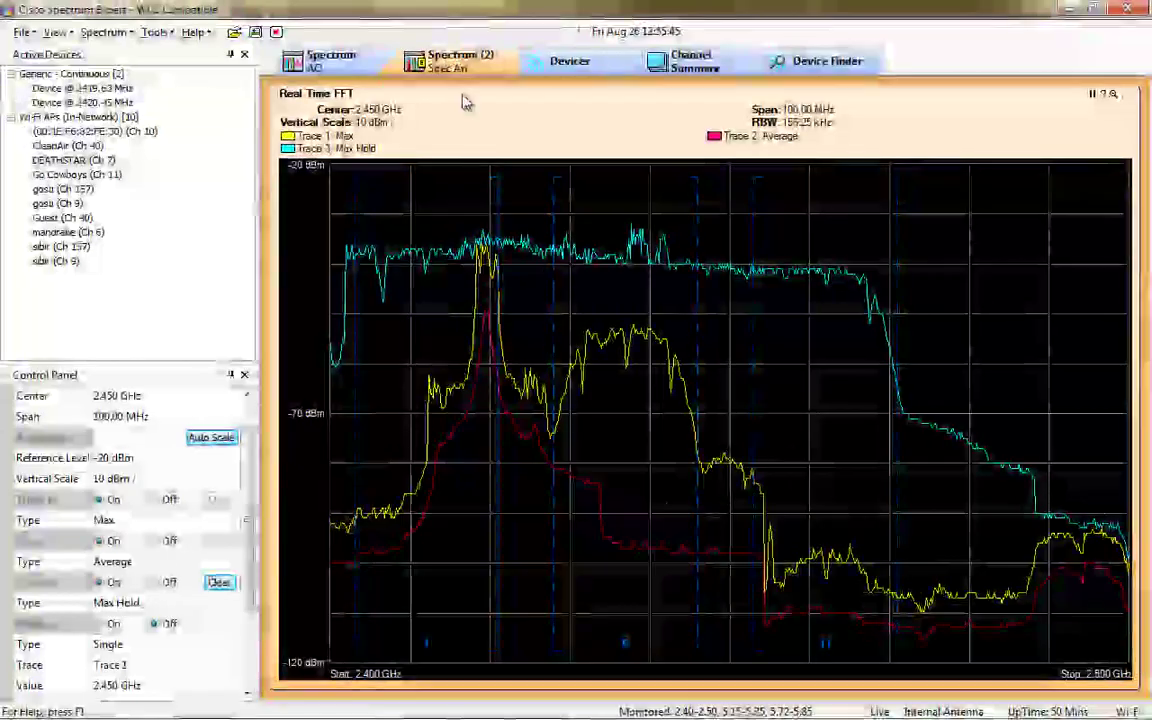